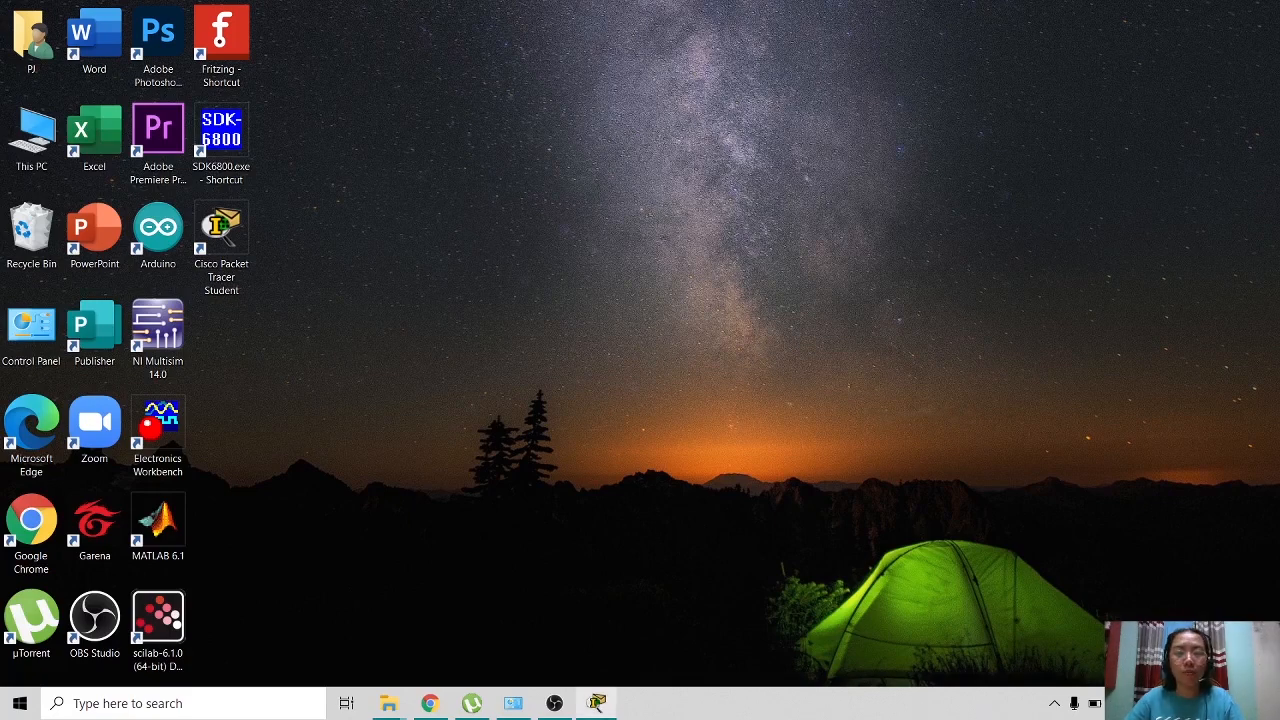
Switch to Cisco Packet Tracer and move the network address note slightly higher above the EE Department switch.
{"action": "left_click", "coordinate": [596, 703]}
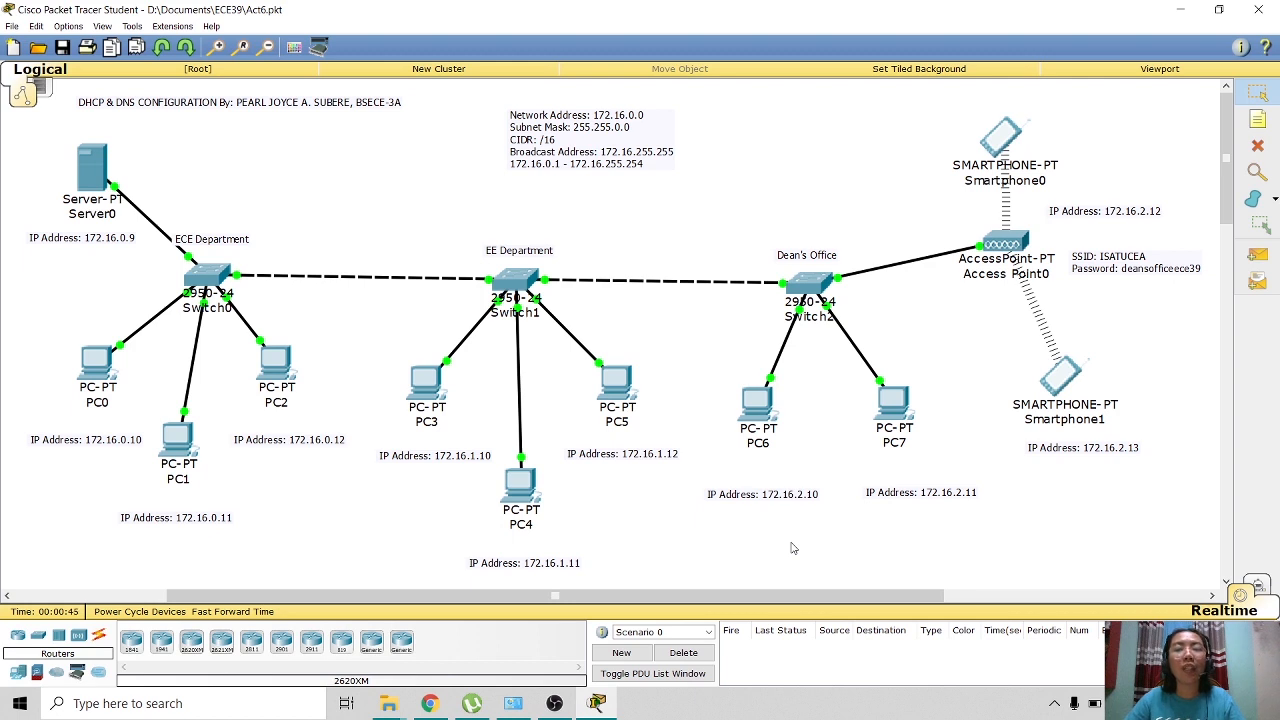
{"action": "left_click_drag", "start_coordinate": [555, 162], "coordinate": [537, 133]}
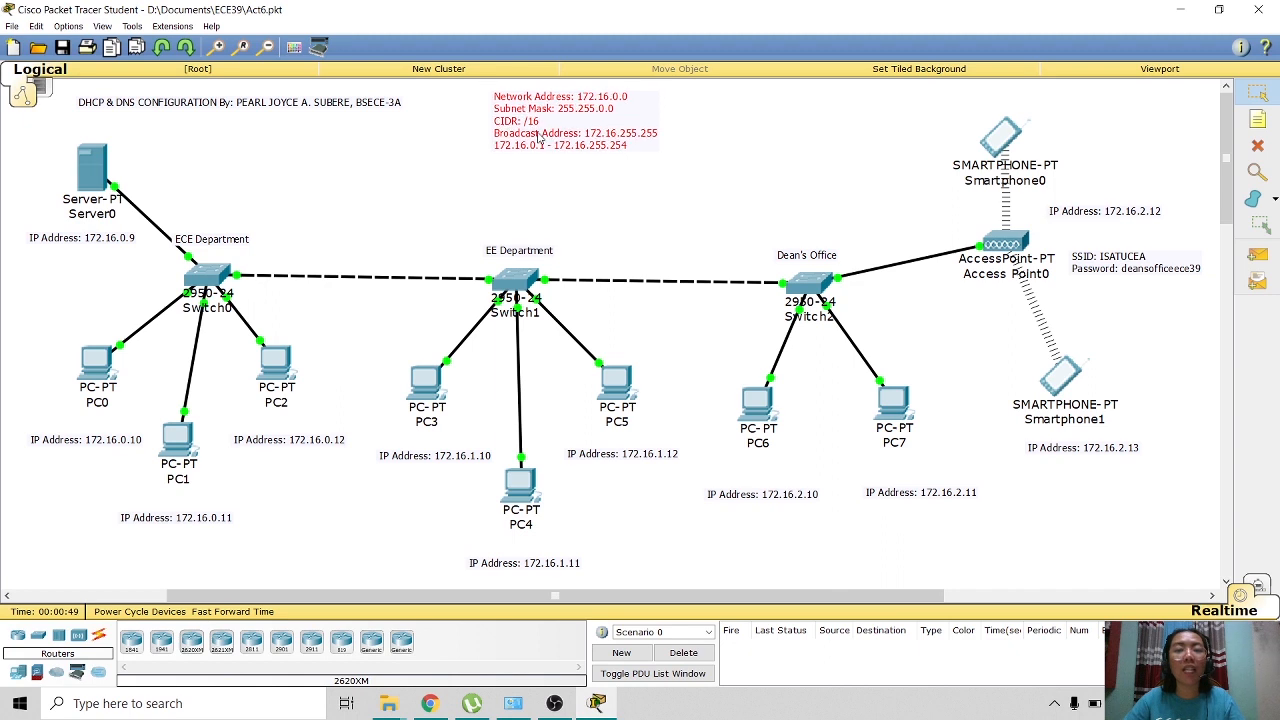
{"action": "left_click", "coordinate": [791, 182]}
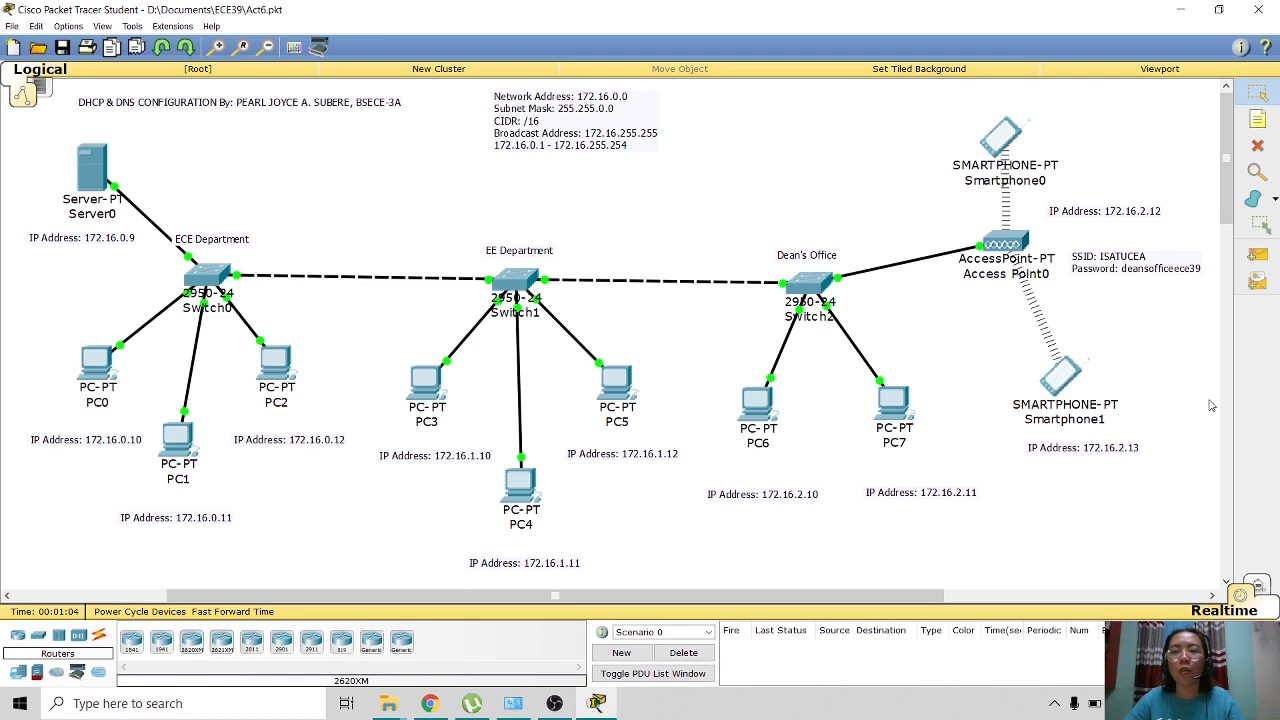
Delete the IP address notes beside PC0 through PC7 and beside both smartphones from the workspace.
{"action": "left_click", "coordinate": [1258, 146]}
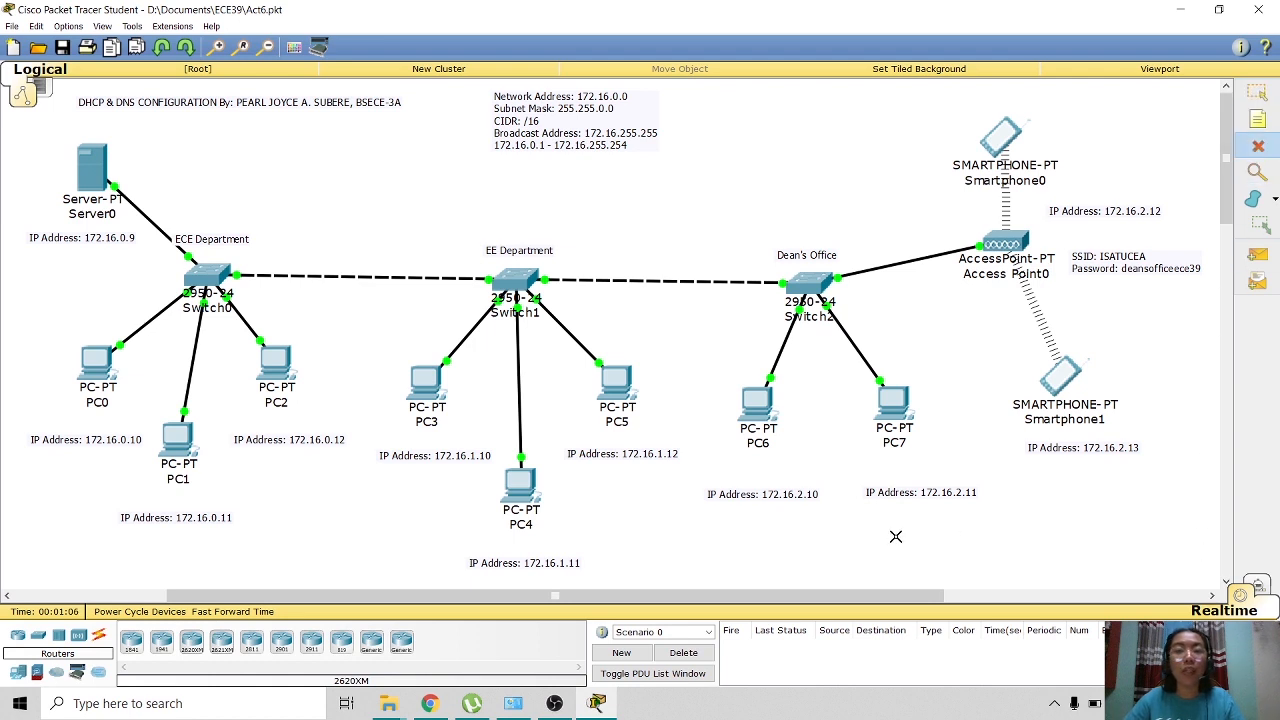
{"action": "left_click", "coordinate": [65, 441]}
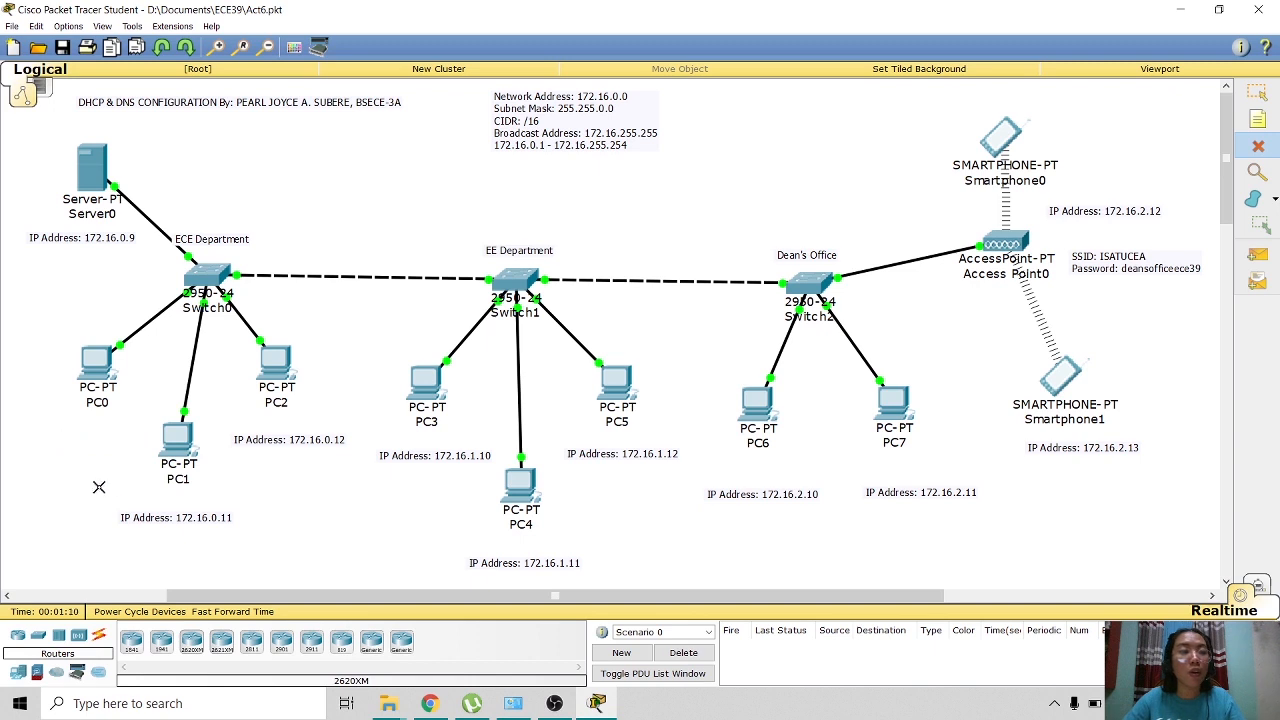
{"action": "left_click", "coordinate": [166, 518]}
{"action": "left_click", "coordinate": [282, 441]}
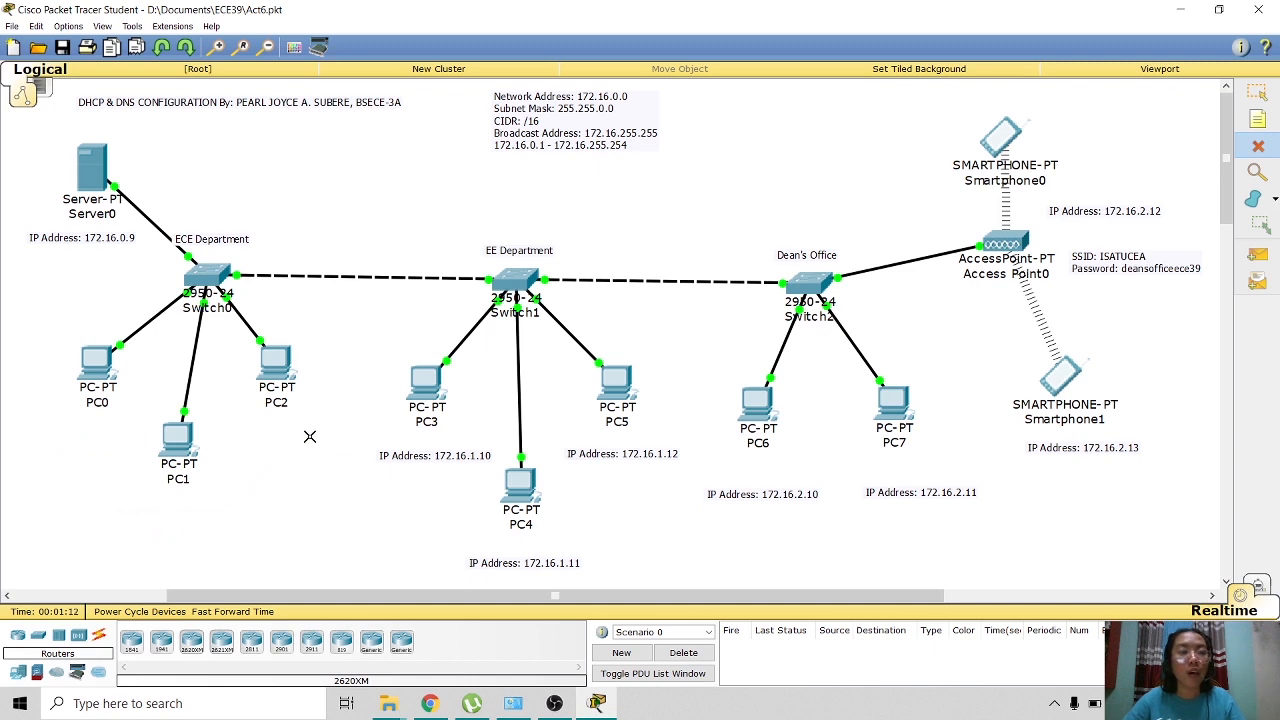
{"action": "left_click", "coordinate": [416, 455]}
{"action": "left_click", "coordinate": [558, 565]}
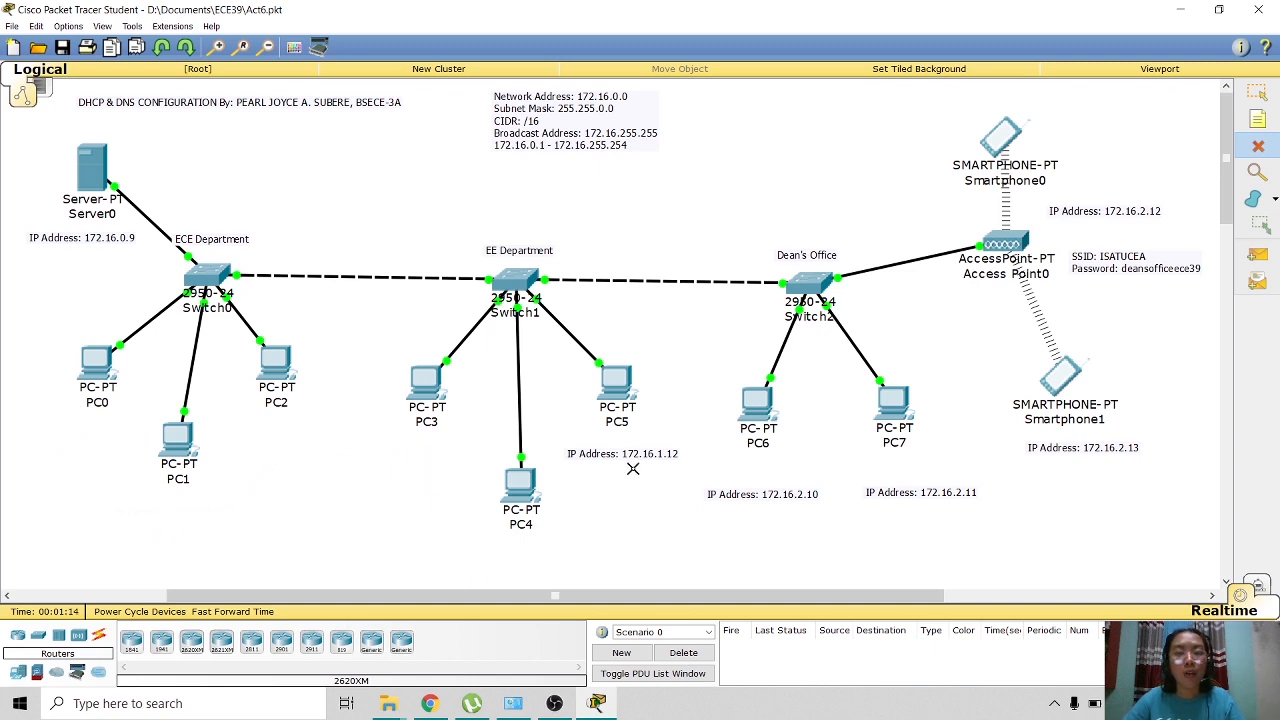
{"action": "left_click", "coordinate": [638, 453]}
{"action": "left_click", "coordinate": [775, 494]}
{"action": "left_click", "coordinate": [903, 494]}
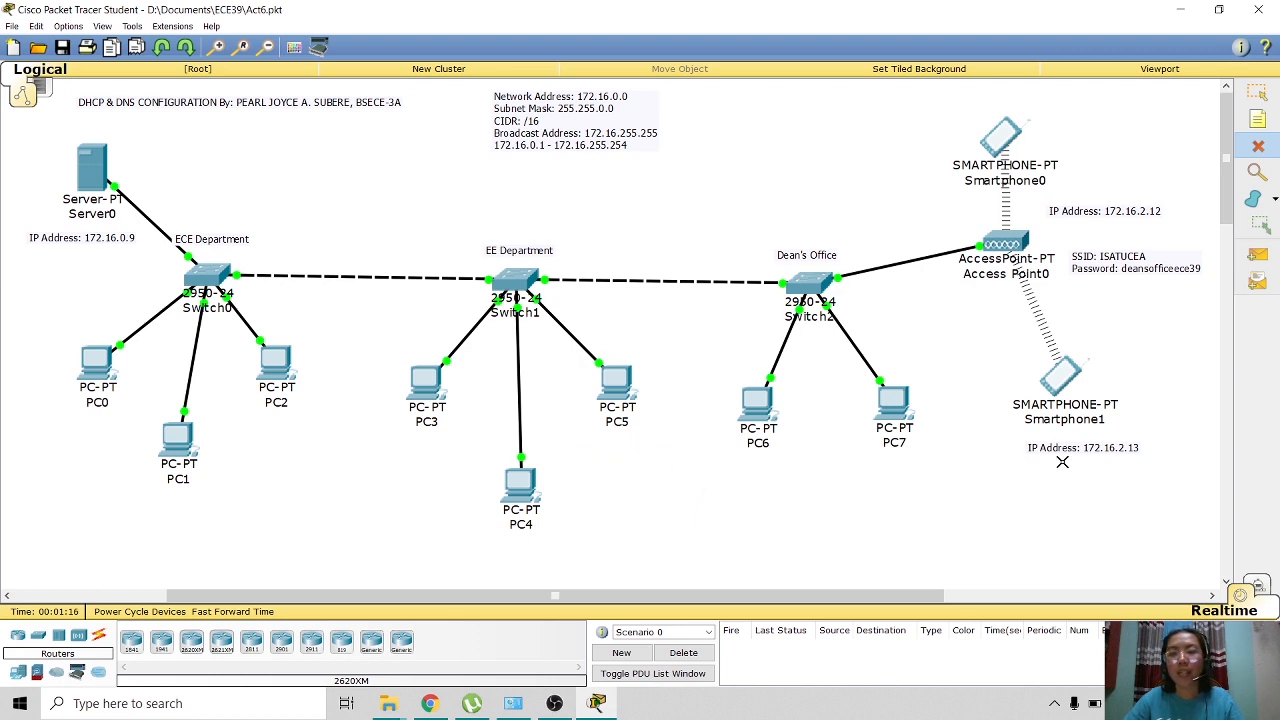
{"action": "left_click", "coordinate": [1085, 450]}
{"action": "left_click", "coordinate": [1099, 211]}
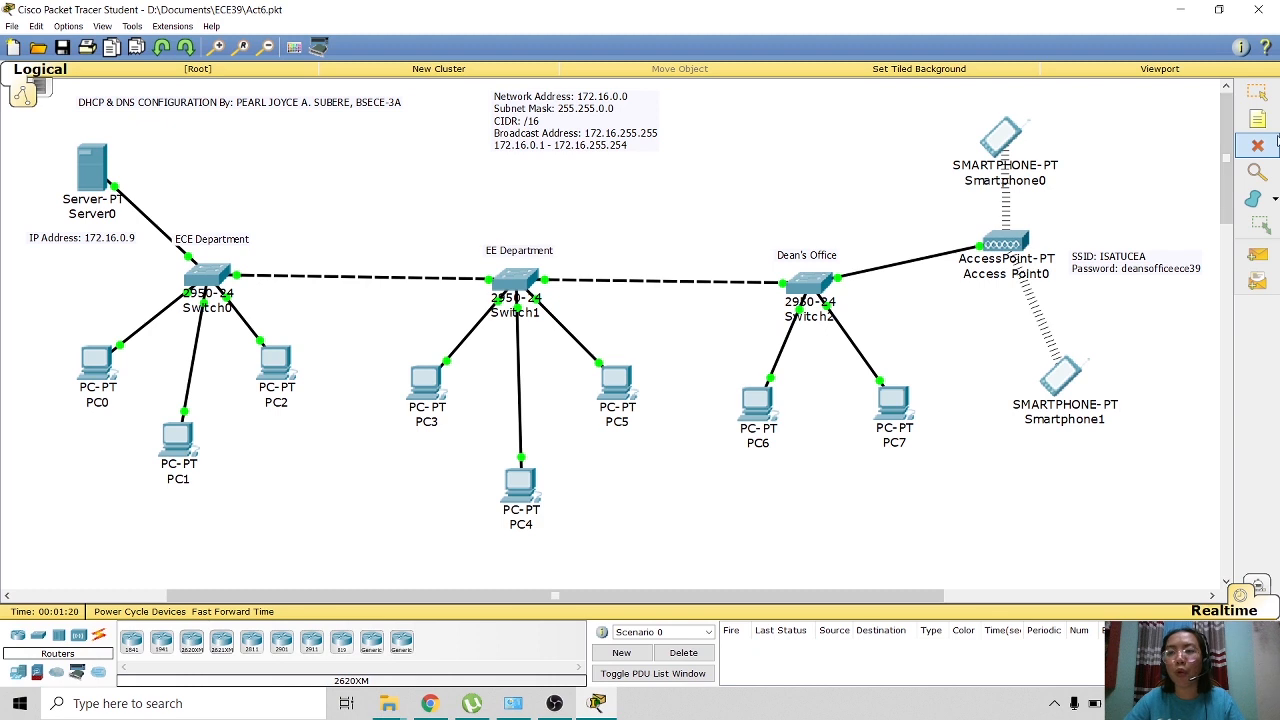
{"action": "left_click", "coordinate": [1257, 93]}
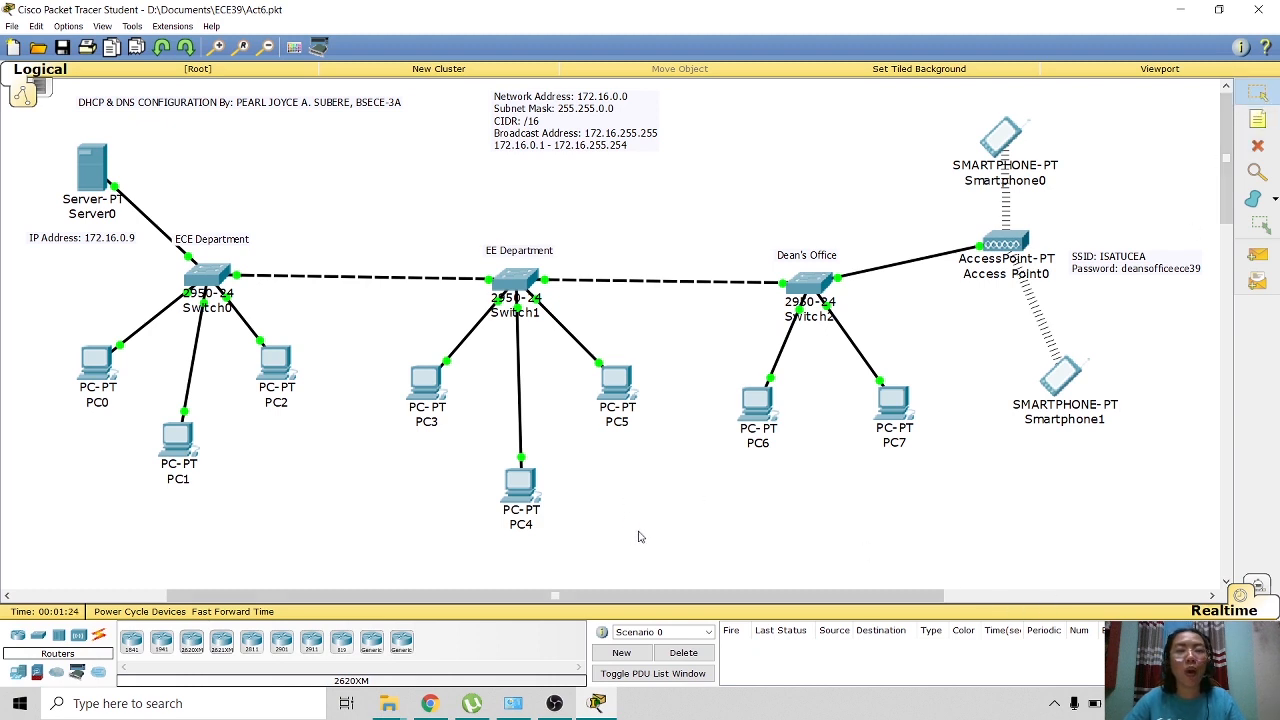
Switch PC0's IPv4 configuration from static to DHCP and close its device window.
{"action": "left_click", "coordinate": [100, 403]}
{"action": "left_click", "coordinate": [105, 459]}
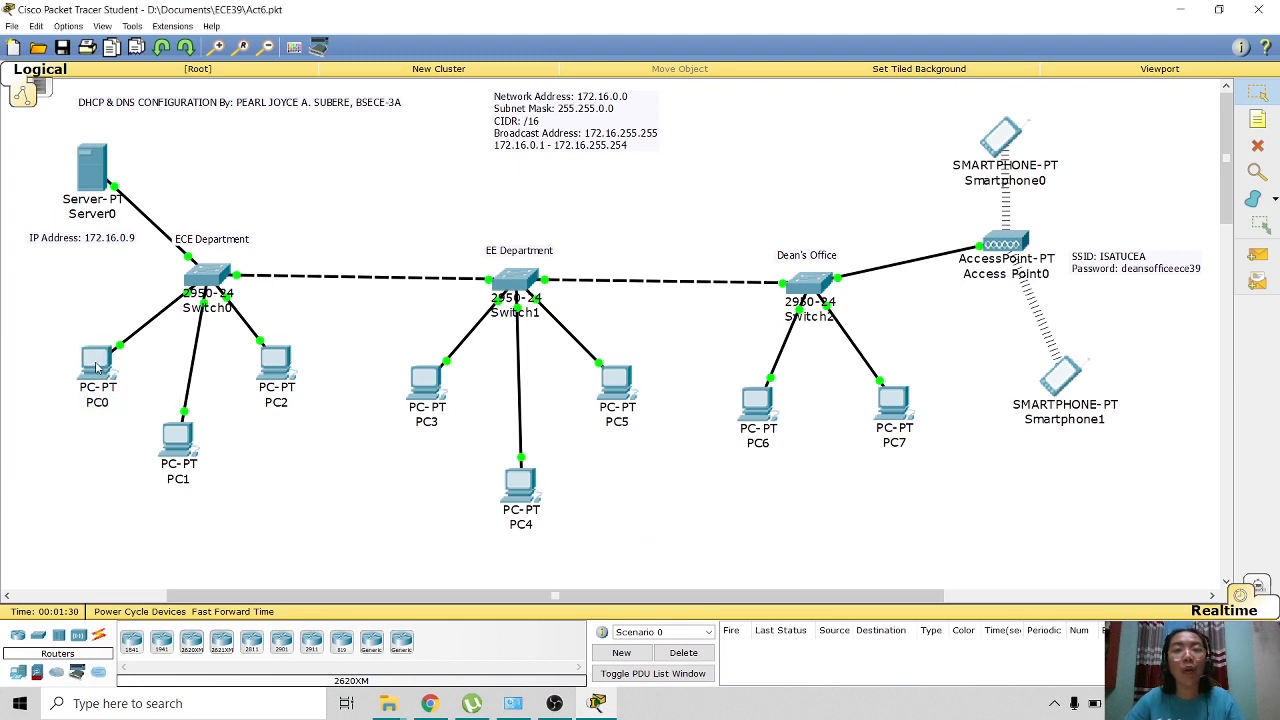
{"action": "left_click", "coordinate": [97, 368]}
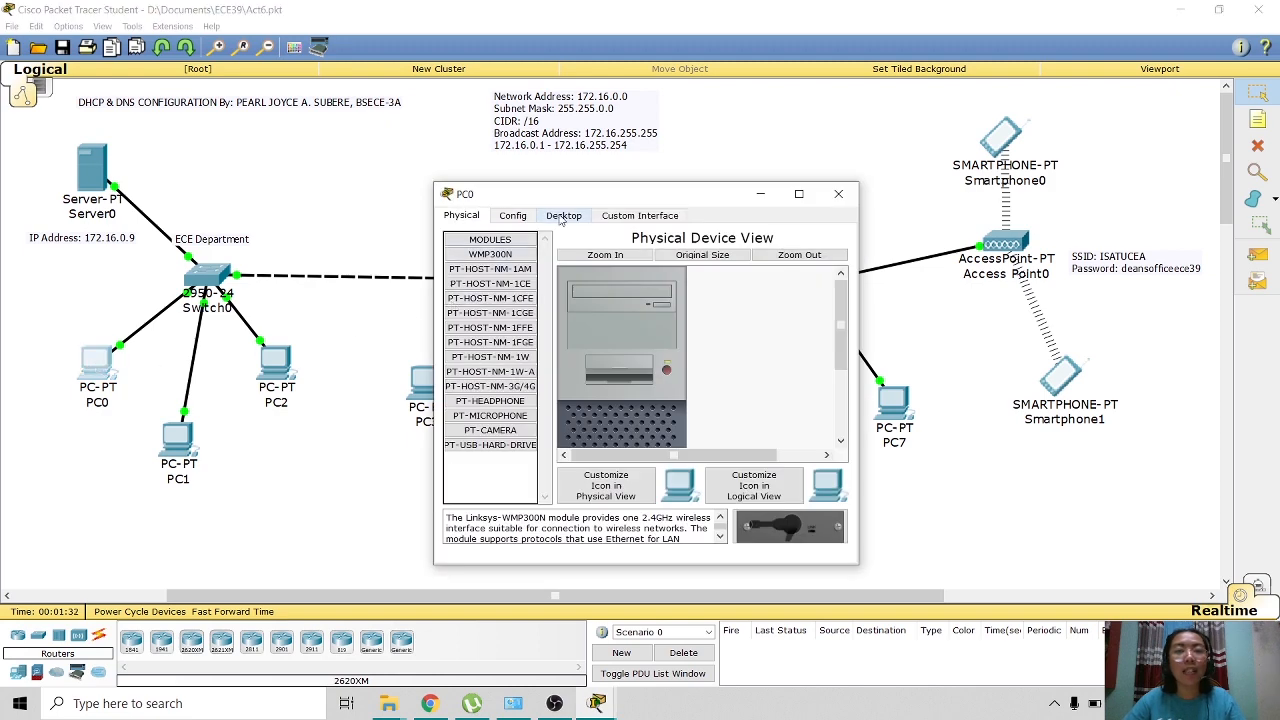
{"action": "left_click", "coordinate": [560, 217]}
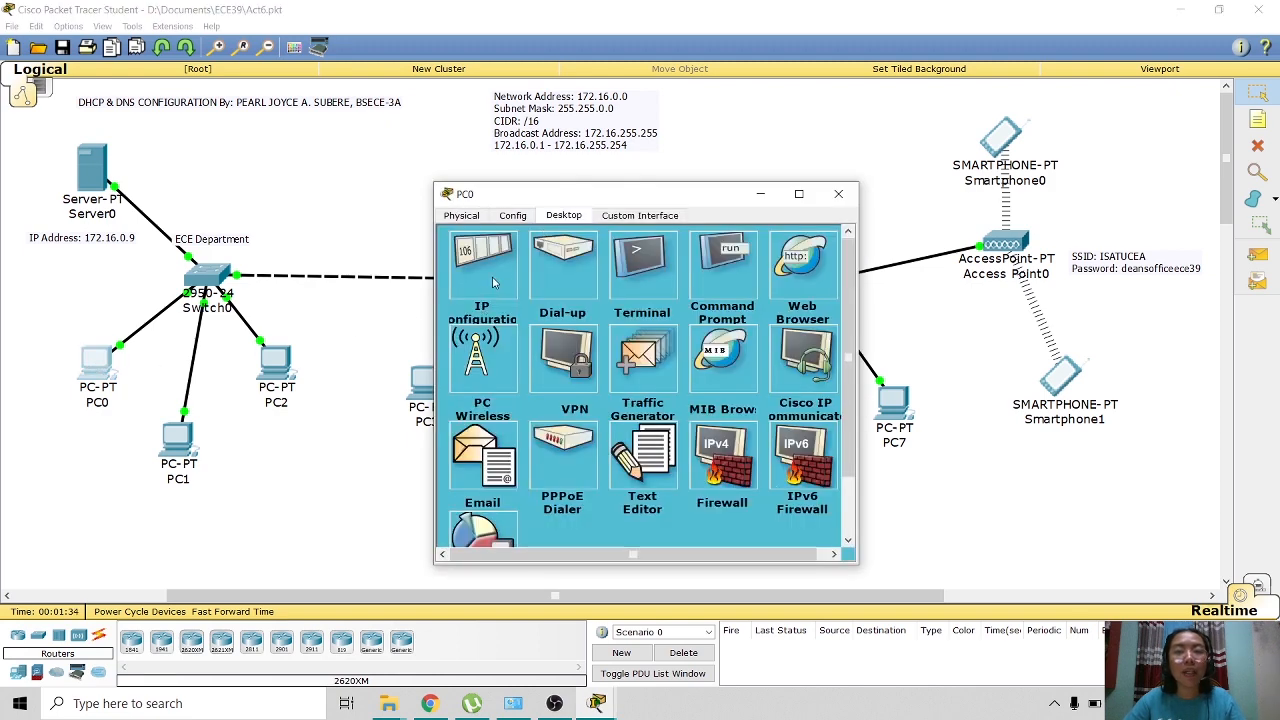
{"action": "left_click", "coordinate": [483, 307]}
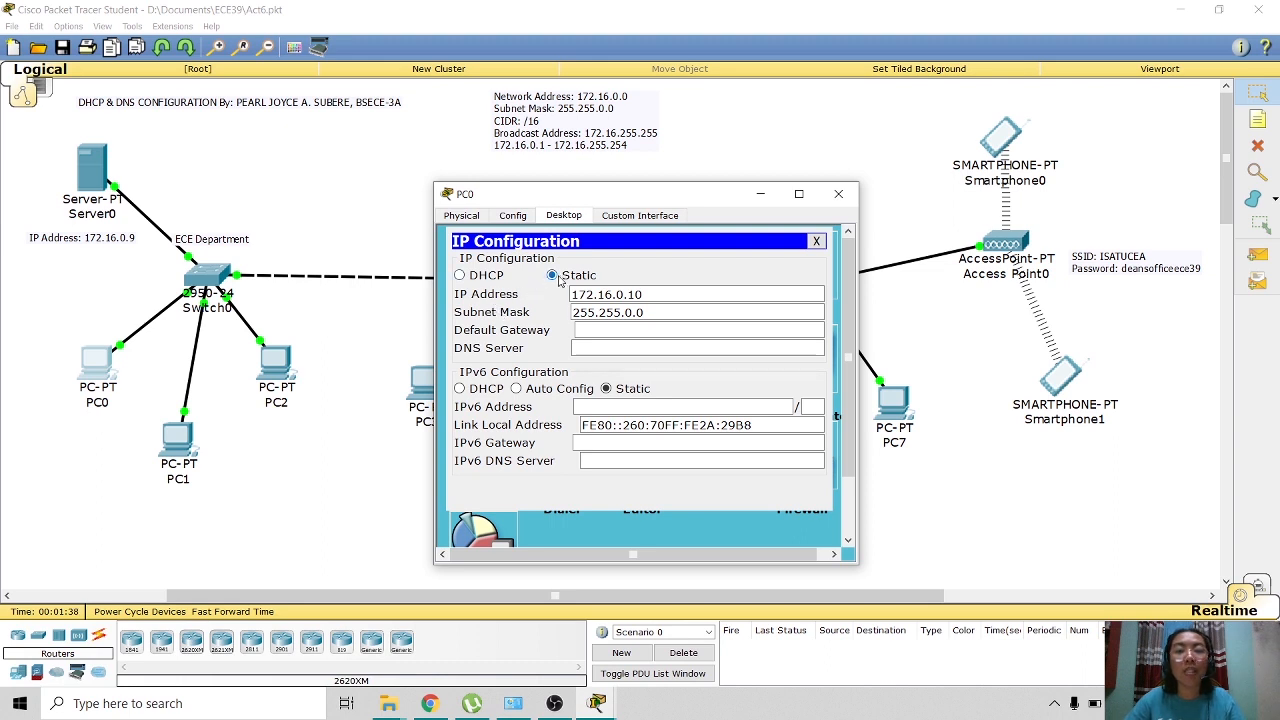
{"action": "left_click", "coordinate": [460, 276]}
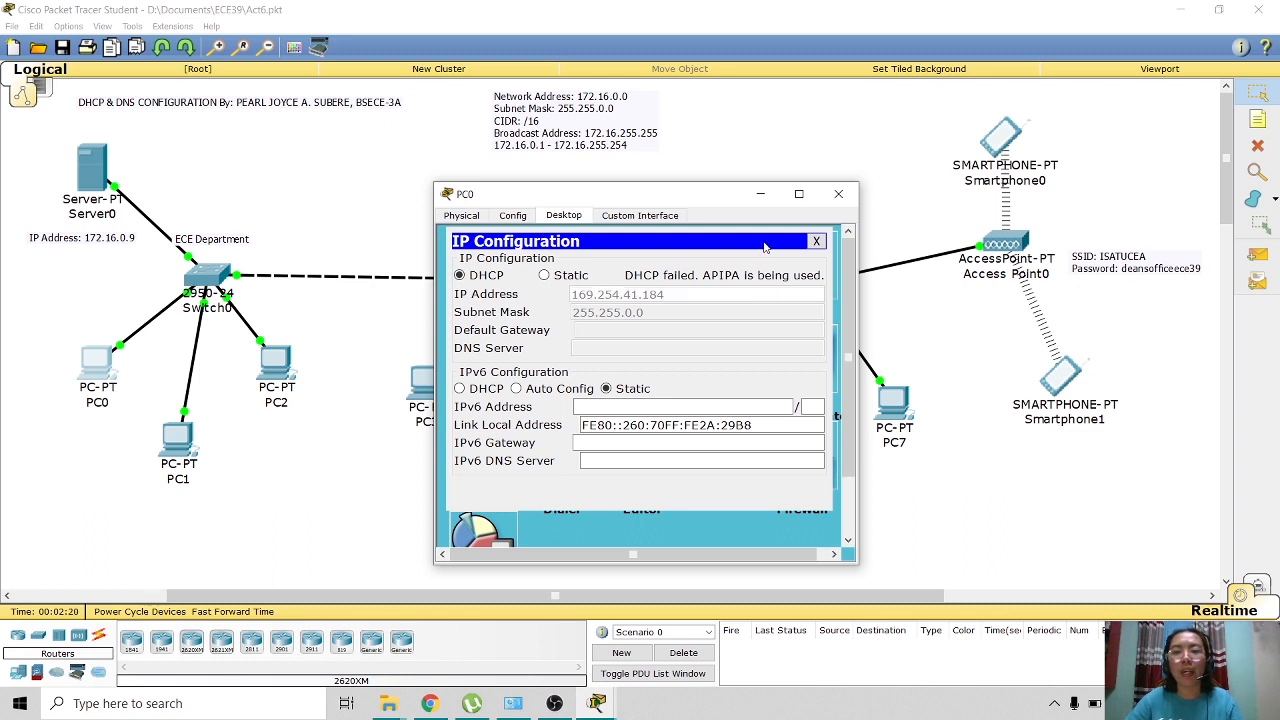
{"action": "left_click", "coordinate": [818, 242]}
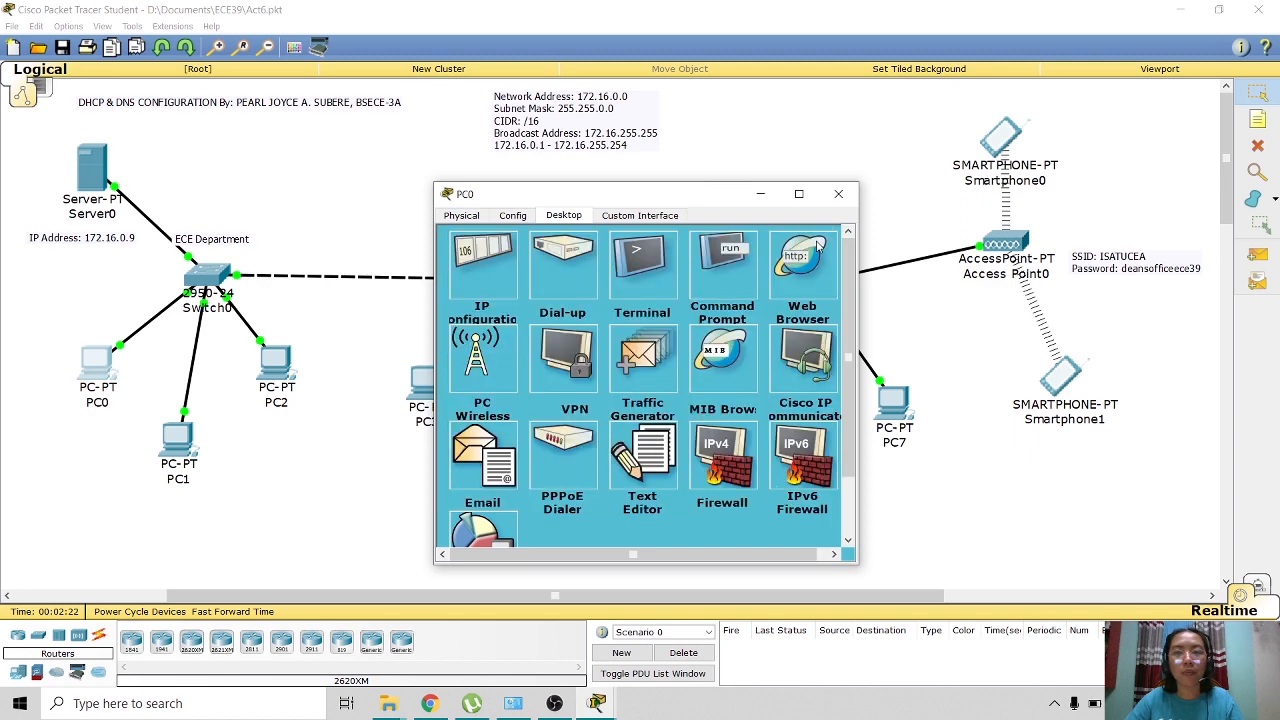
{"action": "left_click", "coordinate": [838, 193]}
Set PC1's IPv4 configuration to DHCP and close its device window.
{"action": "left_click", "coordinate": [179, 444]}
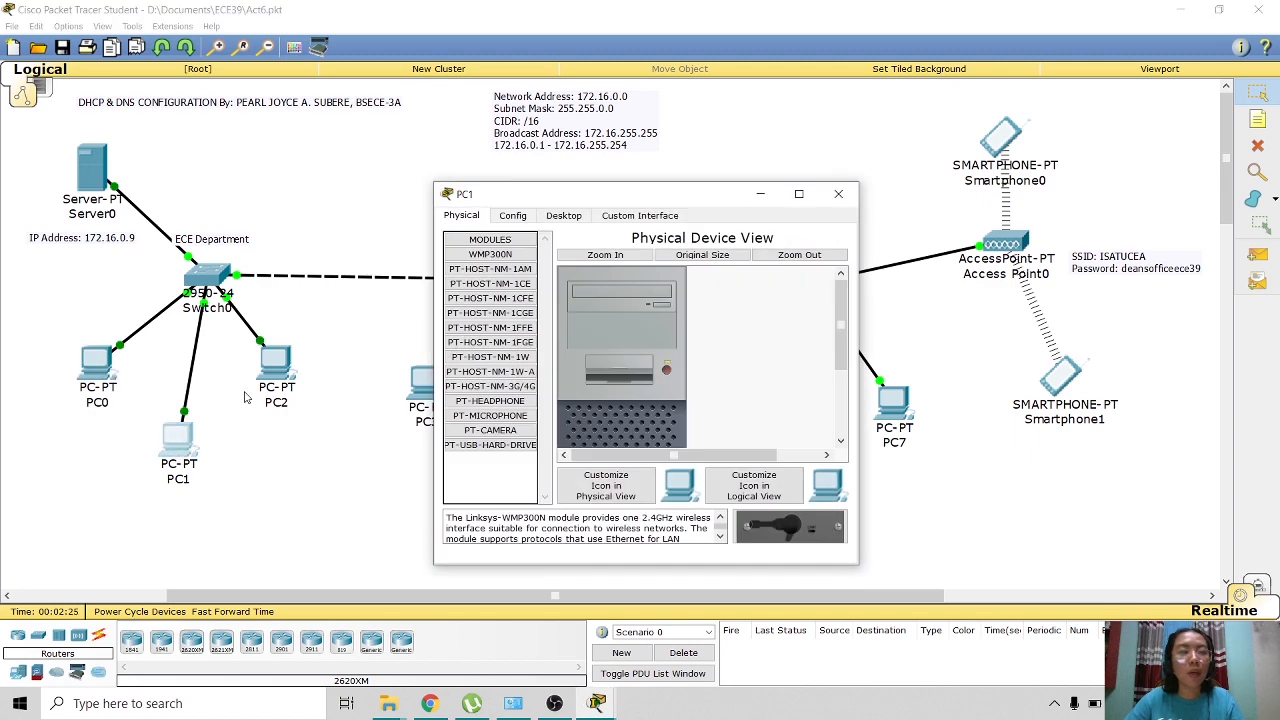
{"action": "left_click", "coordinate": [564, 216]}
{"action": "left_click", "coordinate": [501, 268]}
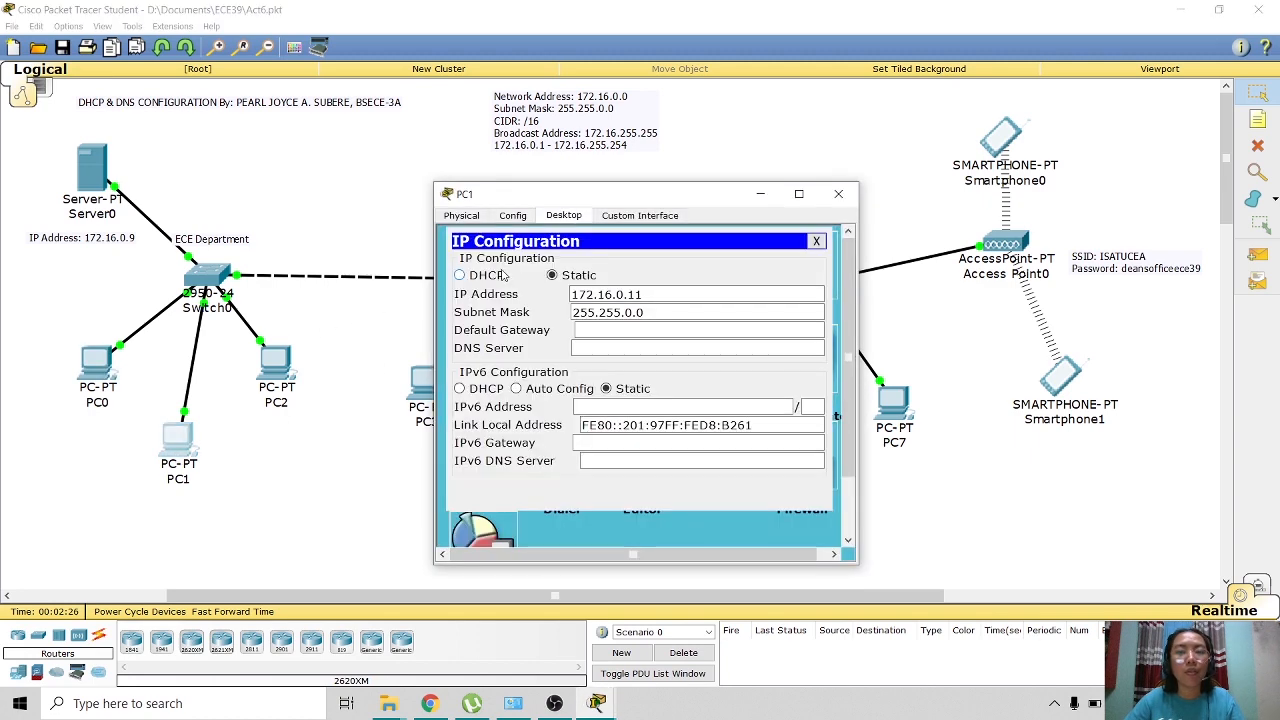
{"action": "left_click", "coordinate": [460, 275]}
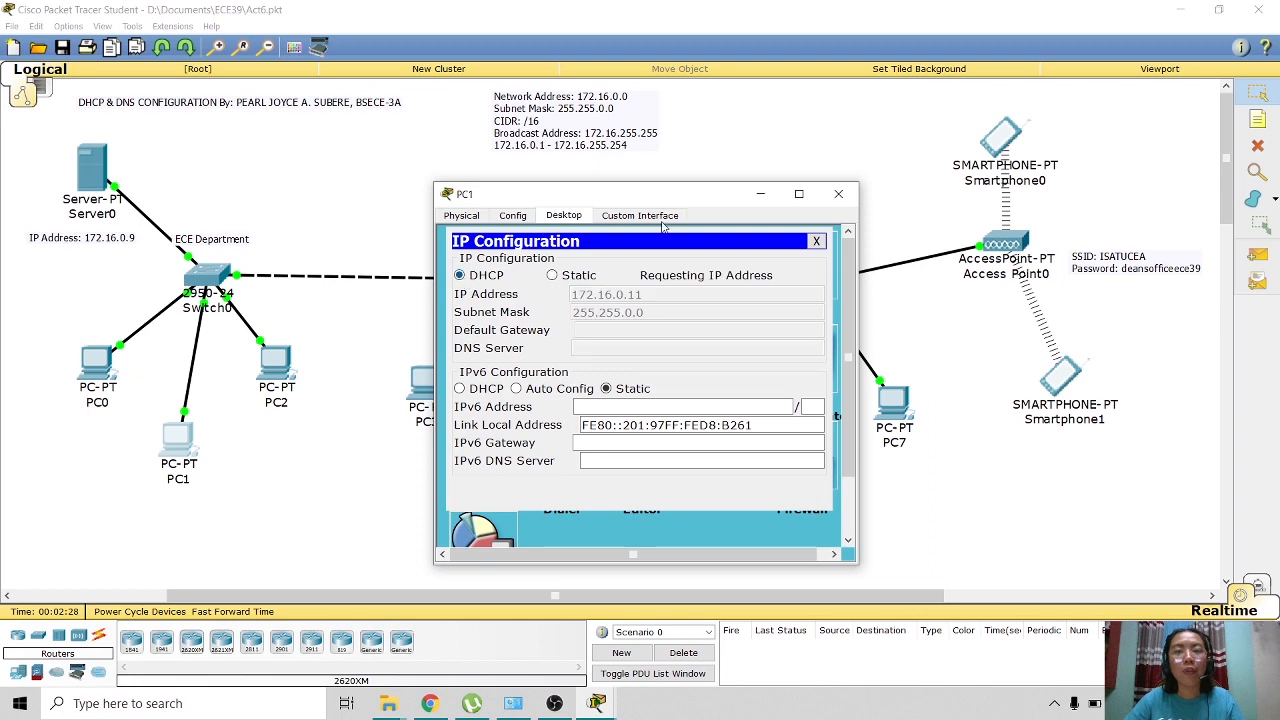
{"action": "left_click", "coordinate": [838, 193]}
Set PC2's IPv4 configuration to DHCP and close its device window.
{"action": "left_click", "coordinate": [276, 366]}
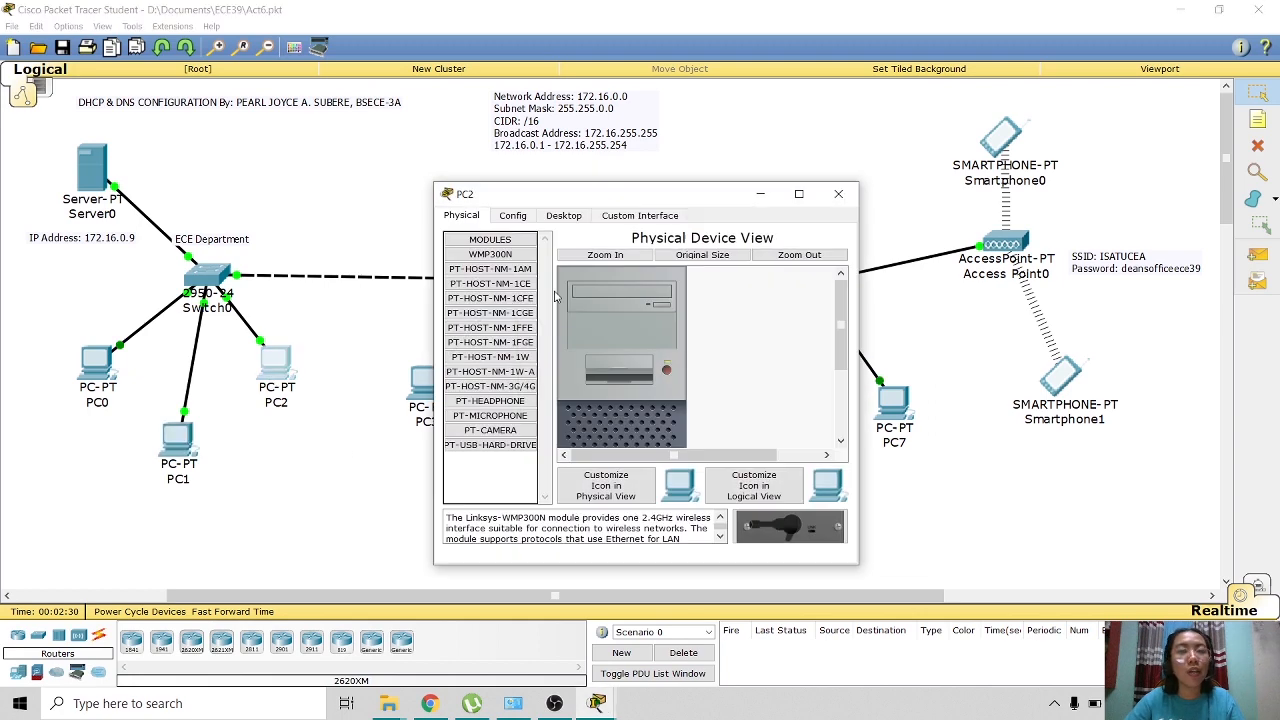
{"action": "left_click", "coordinate": [575, 218]}
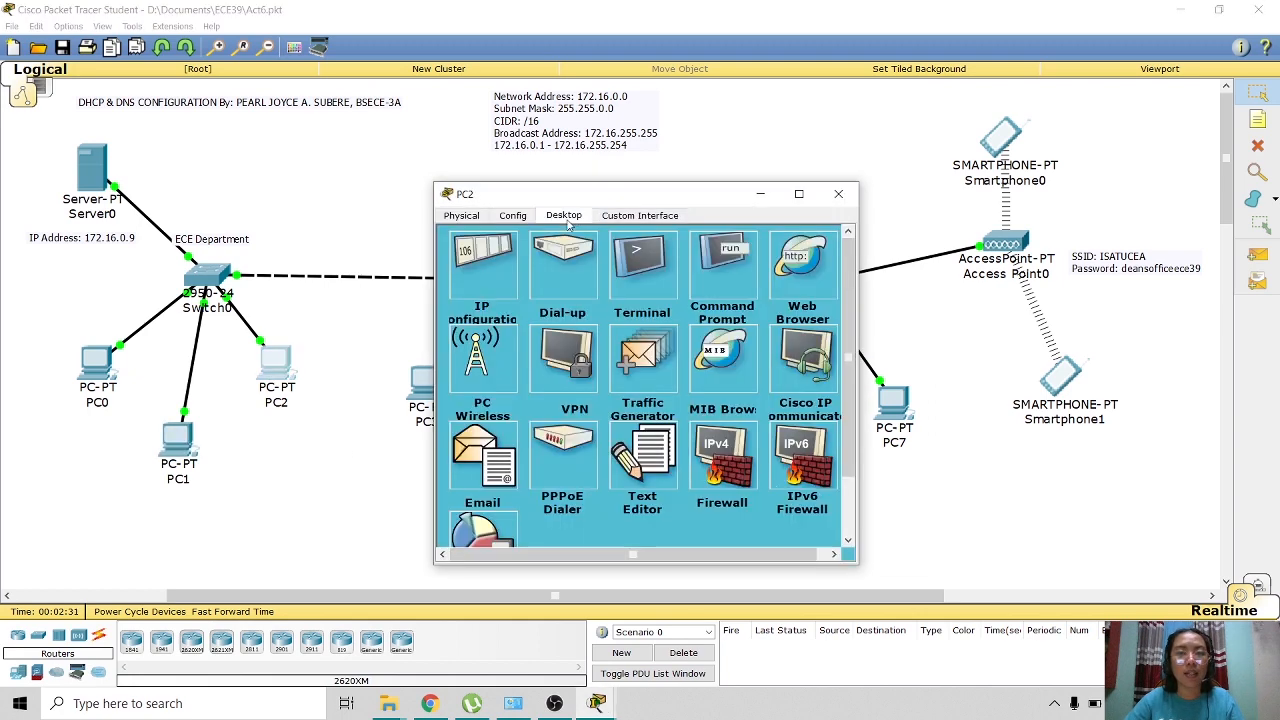
{"action": "left_click", "coordinate": [483, 273]}
{"action": "left_click", "coordinate": [488, 277]}
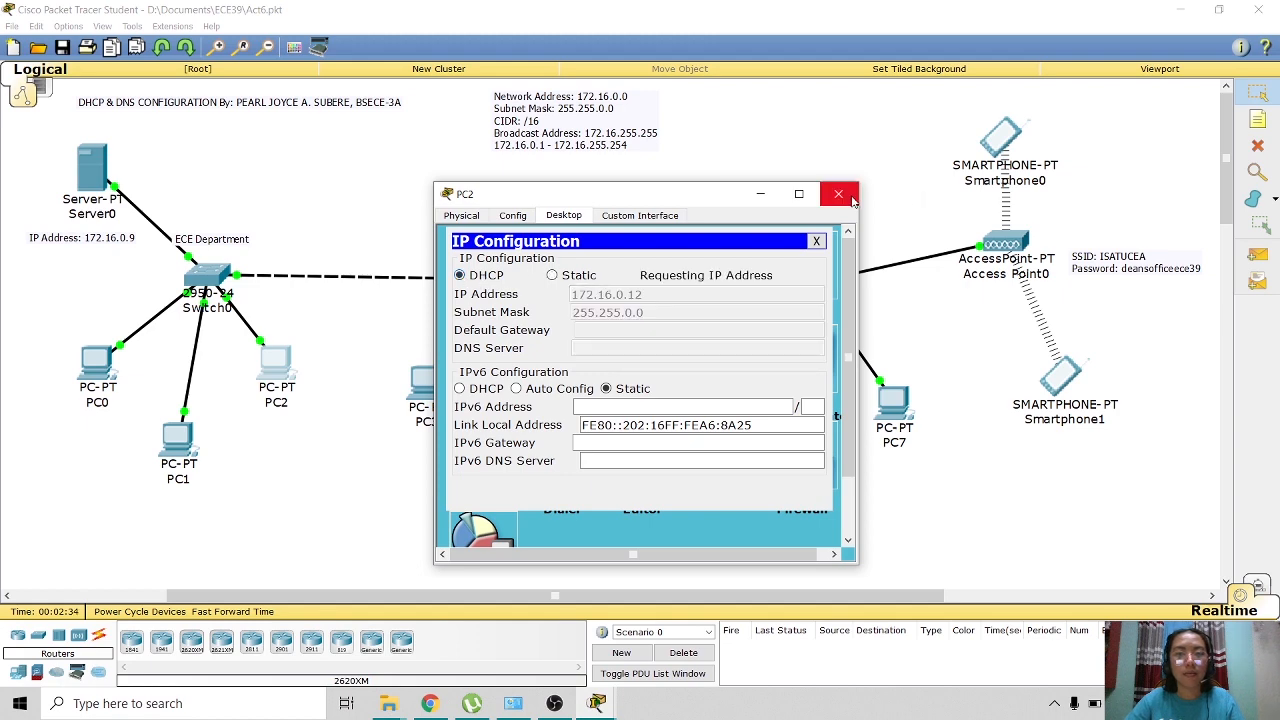
{"action": "left_click", "coordinate": [838, 193]}
Set PC3's IPv4 configuration to DHCP and close its device window.
{"action": "left_click", "coordinate": [436, 405]}
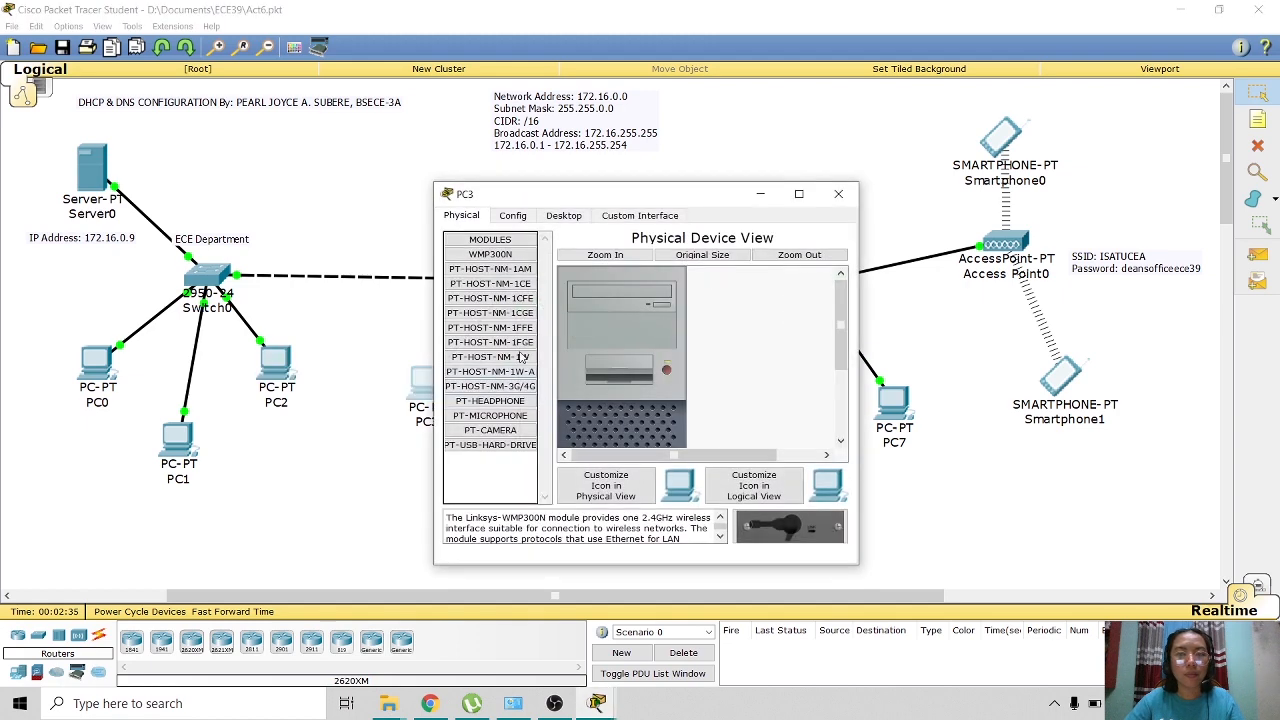
{"action": "left_click", "coordinate": [566, 218]}
{"action": "left_click", "coordinate": [478, 258]}
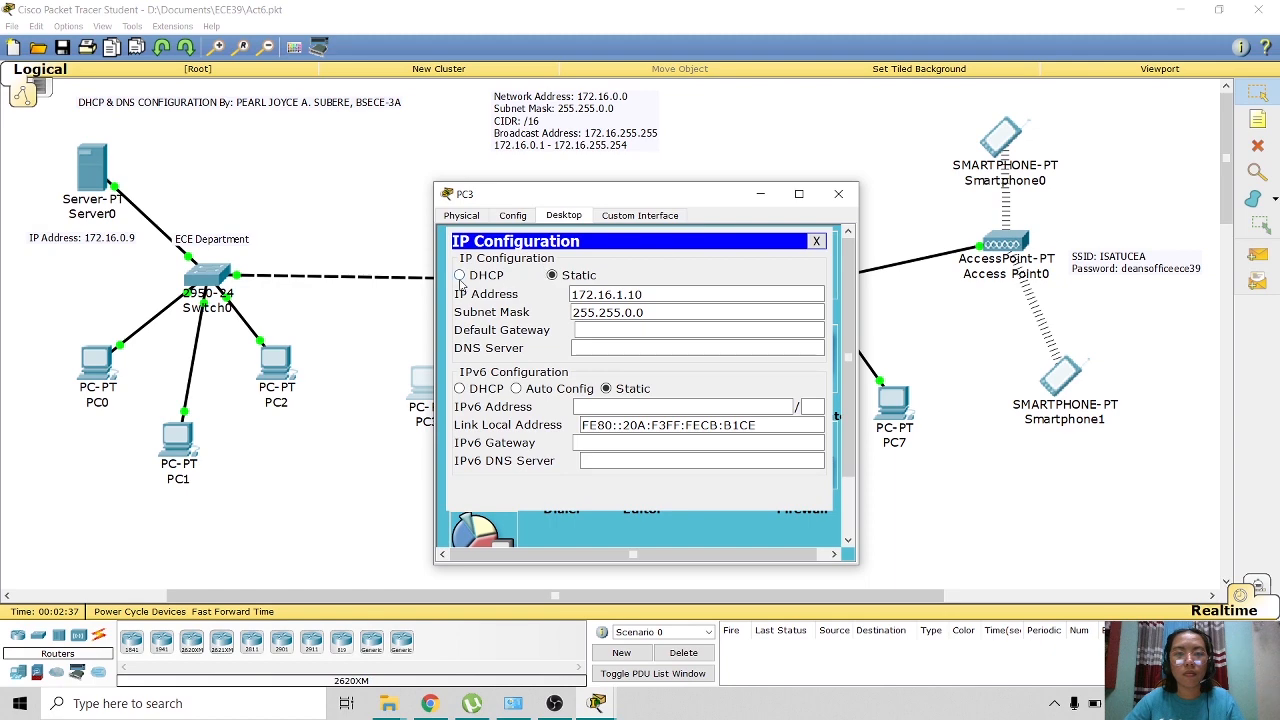
{"action": "left_click", "coordinate": [460, 277]}
{"action": "left_click", "coordinate": [838, 195]}
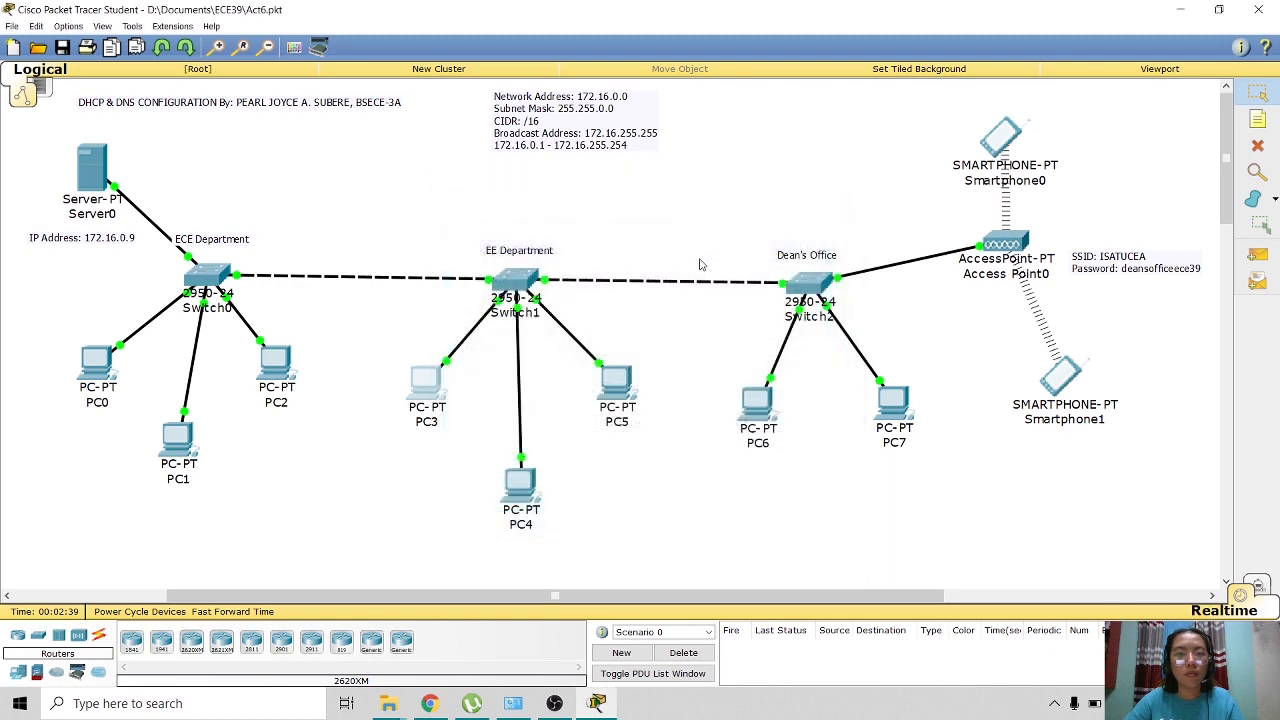
Set PC4's IPv4 configuration to DHCP and close its device window.
{"action": "left_click", "coordinate": [519, 510]}
{"action": "left_click", "coordinate": [566, 217]}
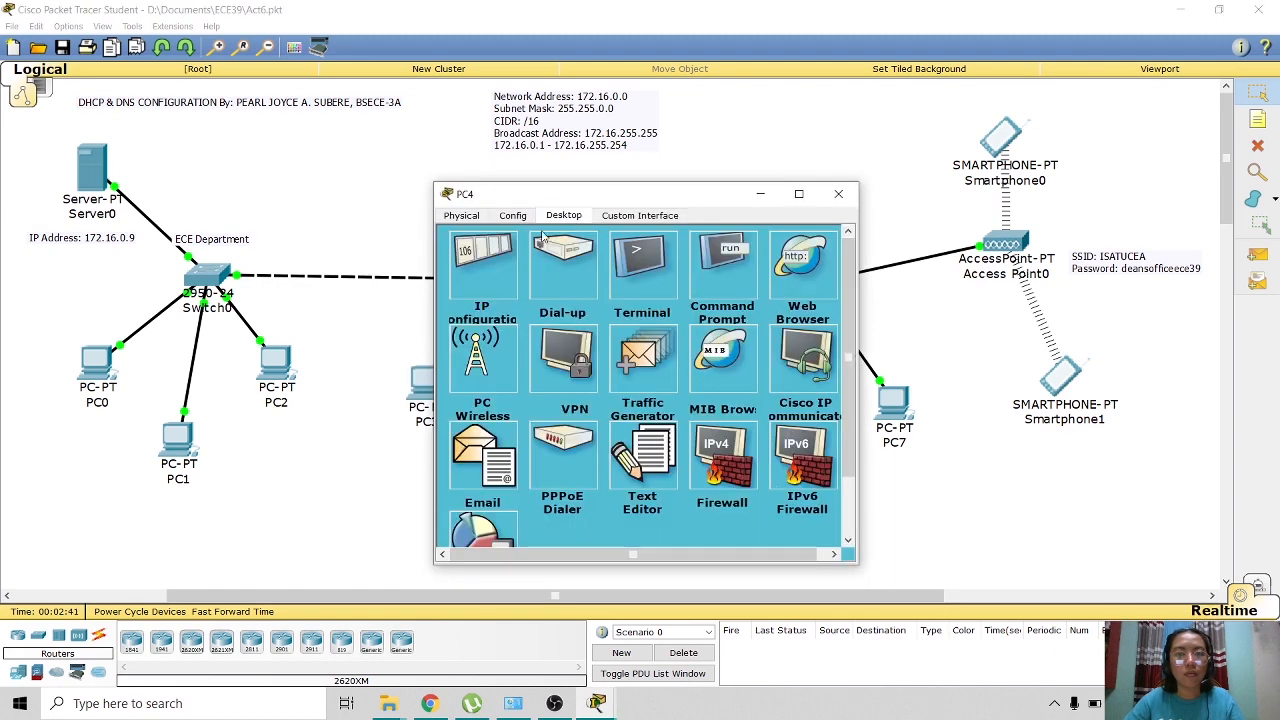
{"action": "left_click", "coordinate": [480, 291]}
{"action": "left_click", "coordinate": [460, 275]}
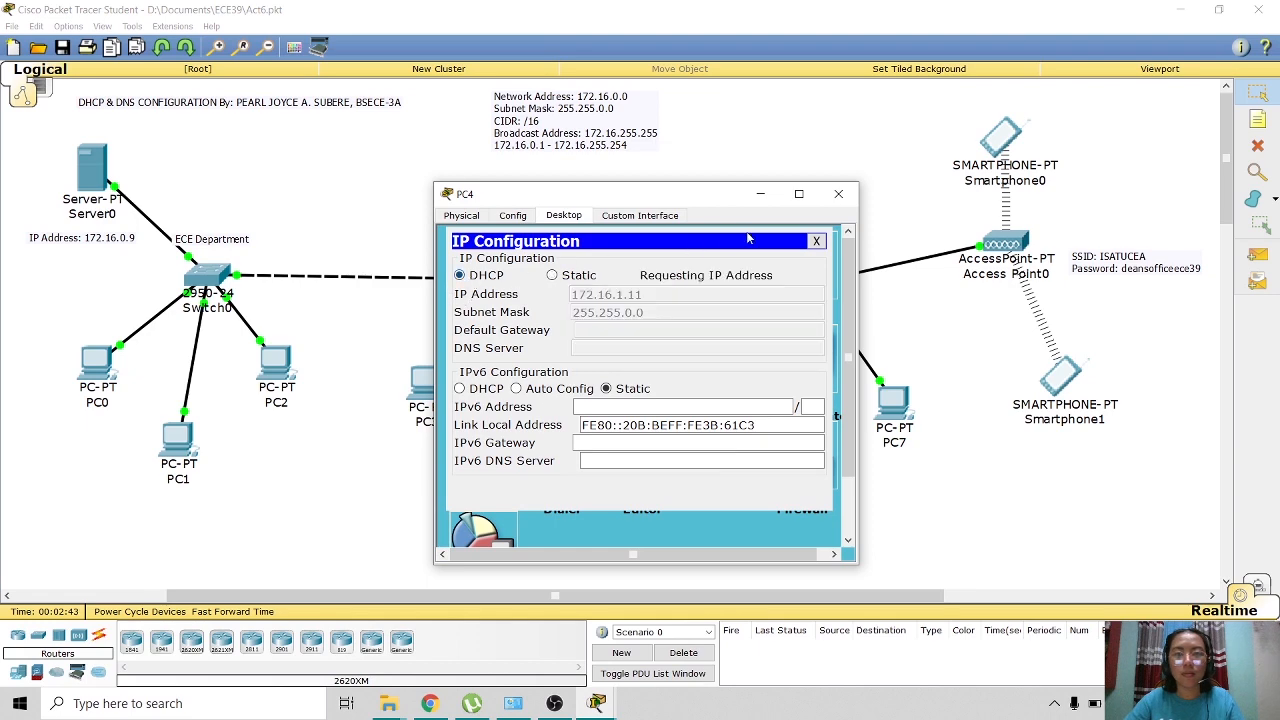
{"action": "left_click", "coordinate": [838, 194]}
Set PC5's IPv4 configuration to DHCP and close its device window.
{"action": "left_click", "coordinate": [630, 393]}
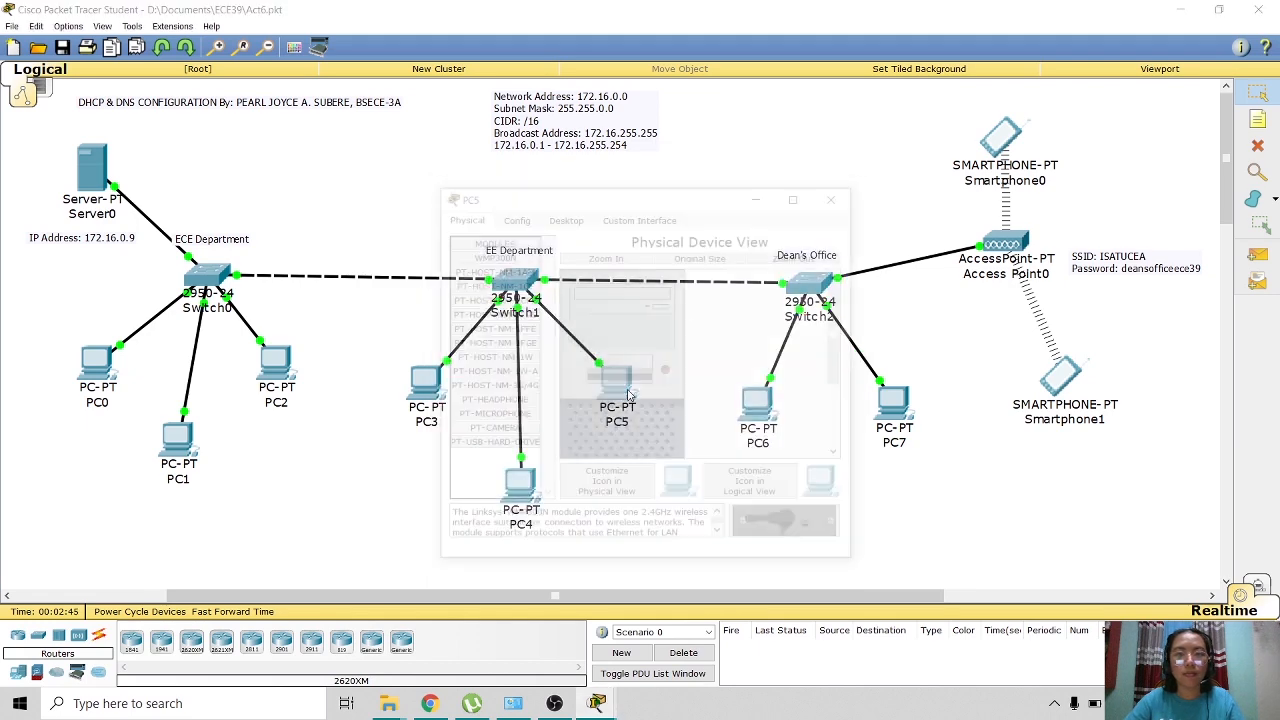
{"action": "left_click", "coordinate": [570, 215]}
{"action": "left_click", "coordinate": [467, 279]}
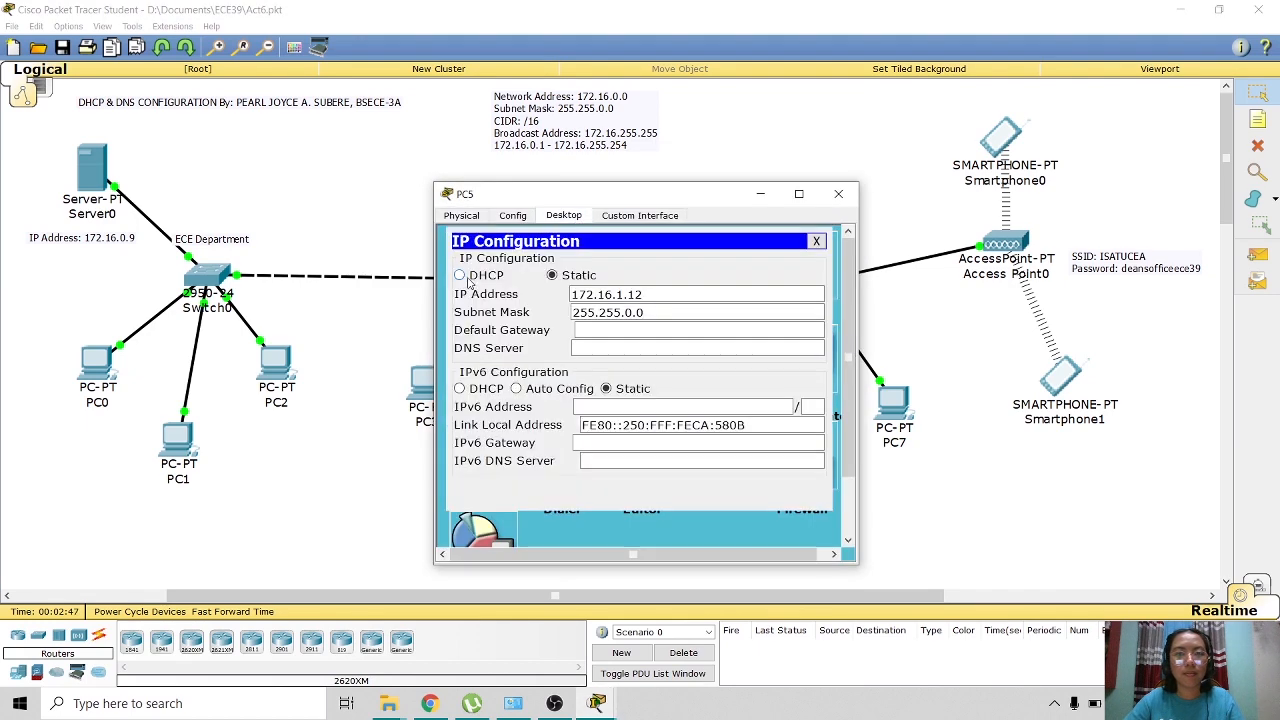
{"action": "left_click", "coordinate": [460, 275]}
{"action": "left_click", "coordinate": [837, 194]}
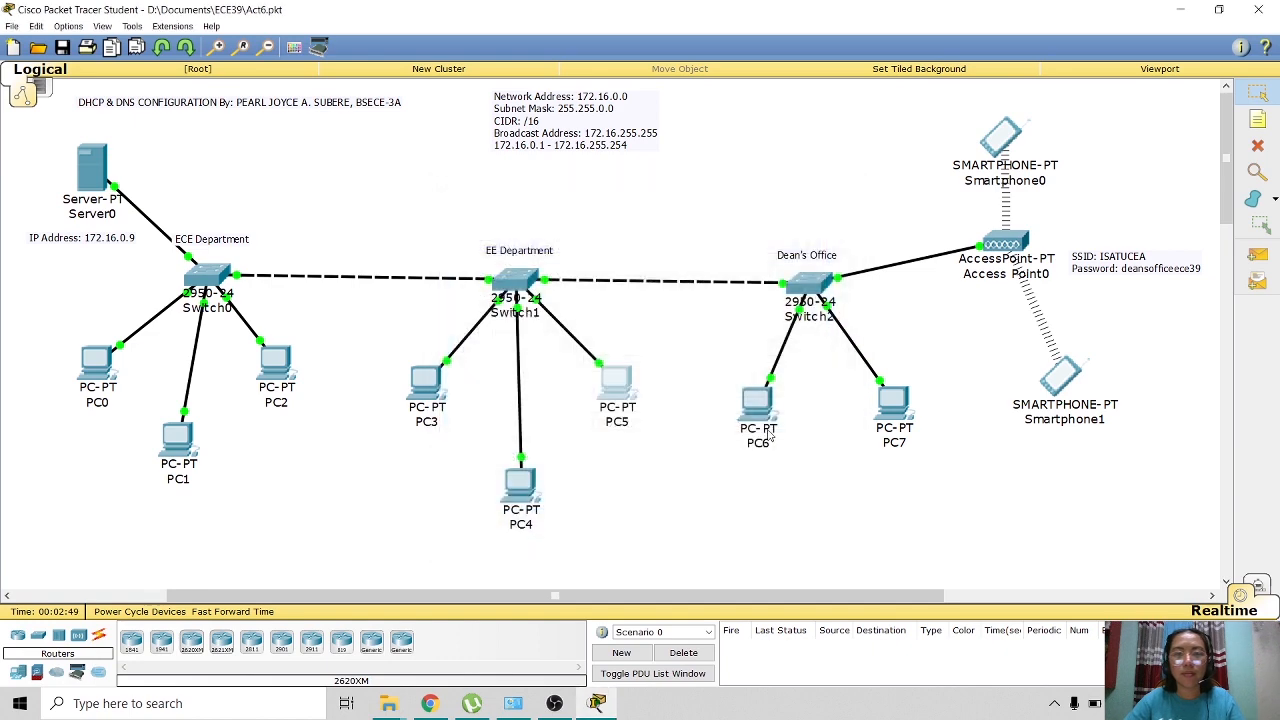
Set PC6's IPv4 configuration to DHCP and close its device window.
{"action": "left_click", "coordinate": [757, 403]}
{"action": "left_click", "coordinate": [565, 218]}
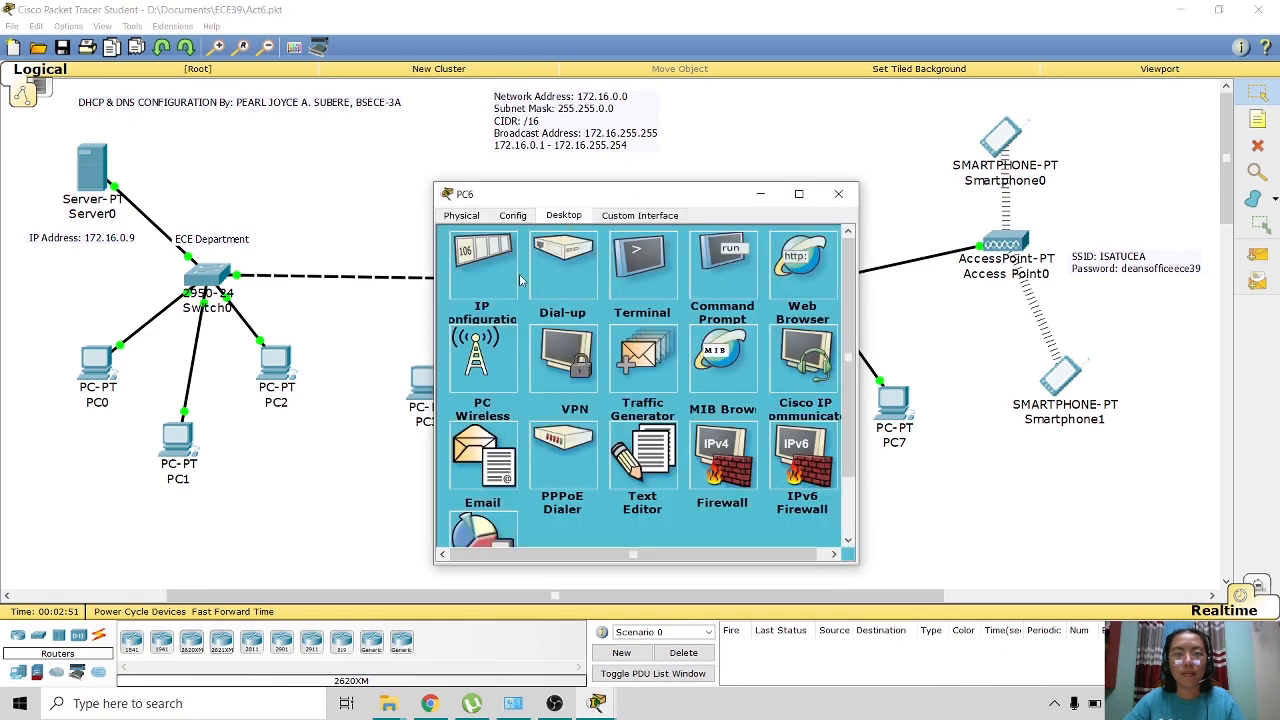
{"action": "left_click", "coordinate": [490, 292]}
{"action": "left_click", "coordinate": [460, 275]}
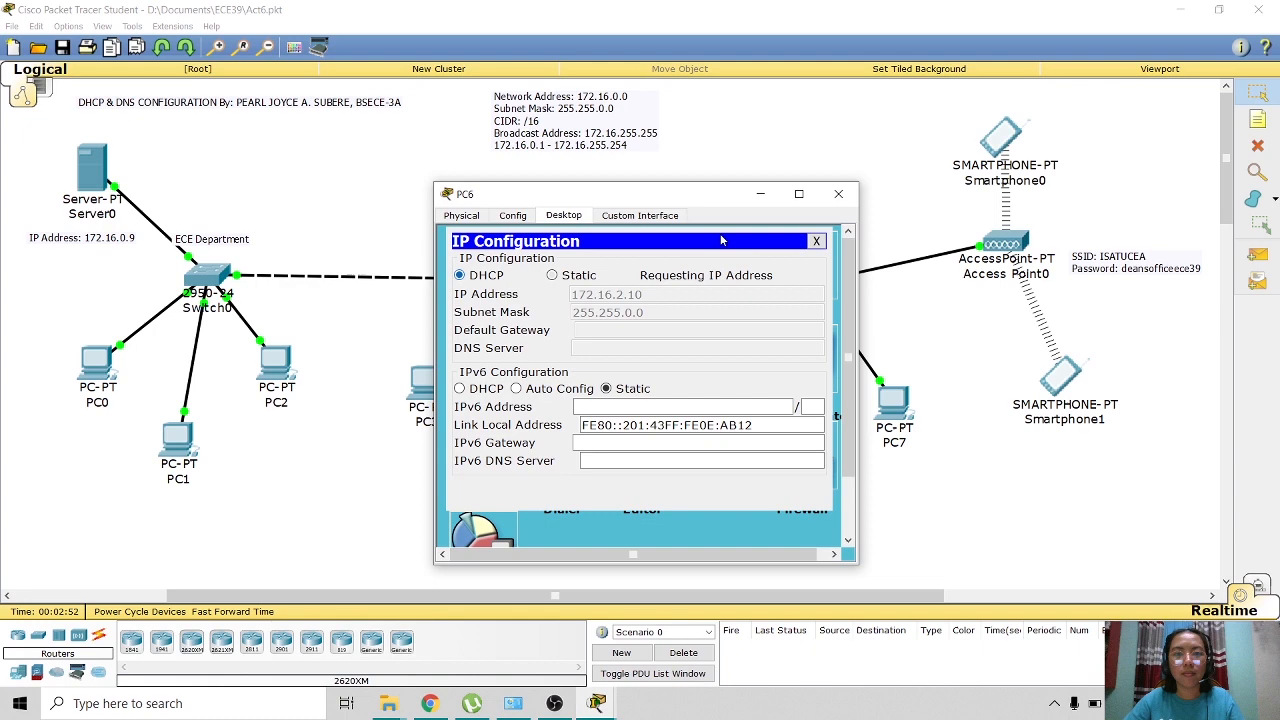
{"action": "left_click", "coordinate": [838, 194]}
Set PC7's IPv4 configuration to DHCP and close its device window.
{"action": "left_click", "coordinate": [895, 435]}
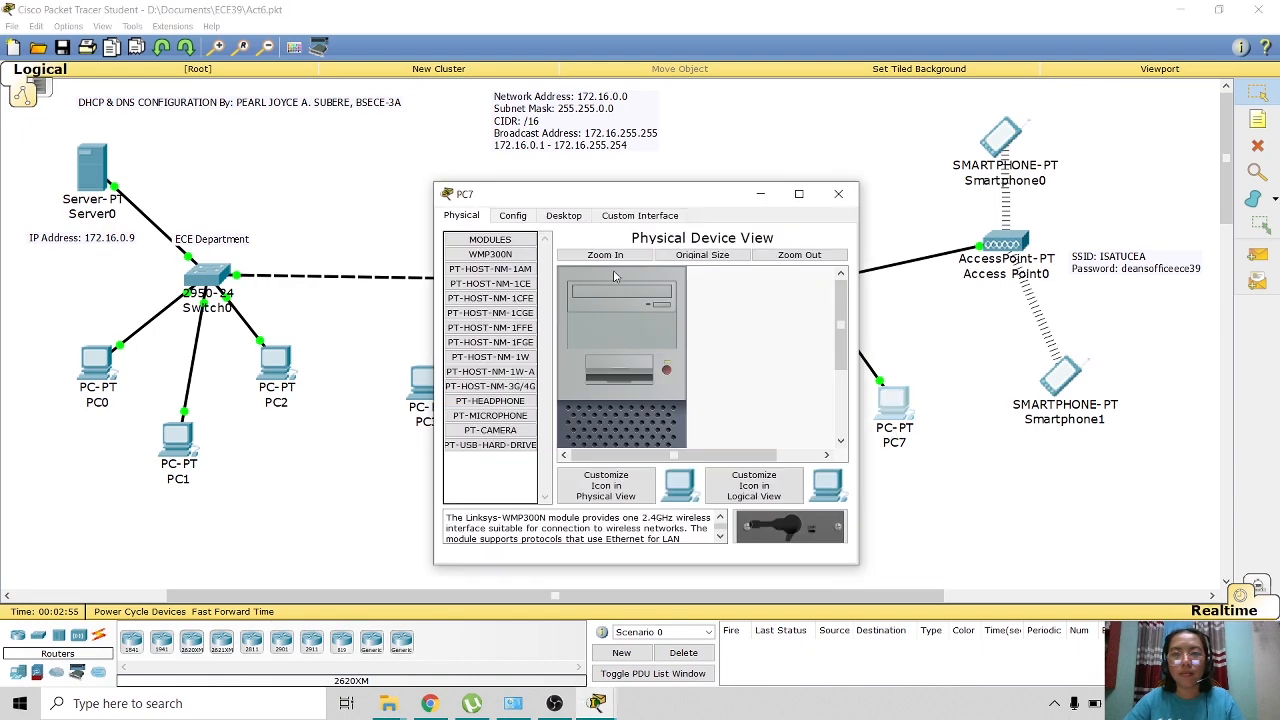
{"action": "left_click", "coordinate": [563, 215]}
{"action": "left_click", "coordinate": [490, 280]}
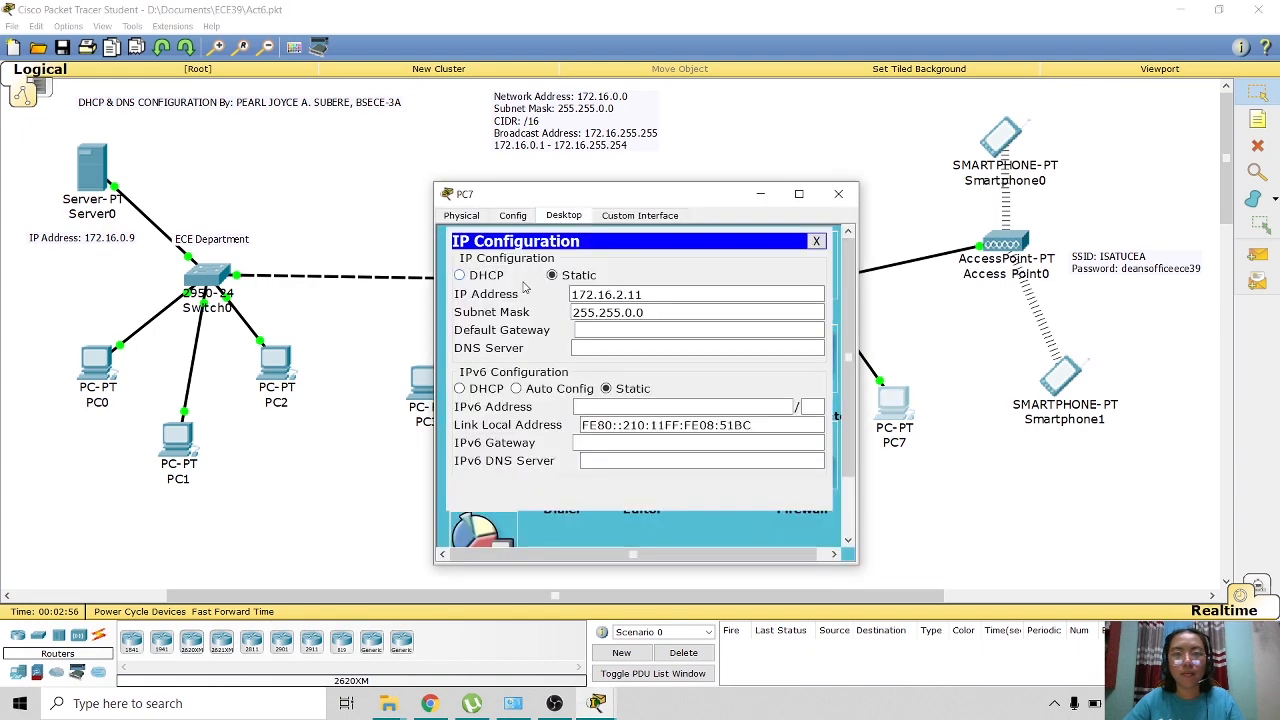
{"action": "left_click", "coordinate": [460, 275]}
{"action": "left_click", "coordinate": [836, 194]}
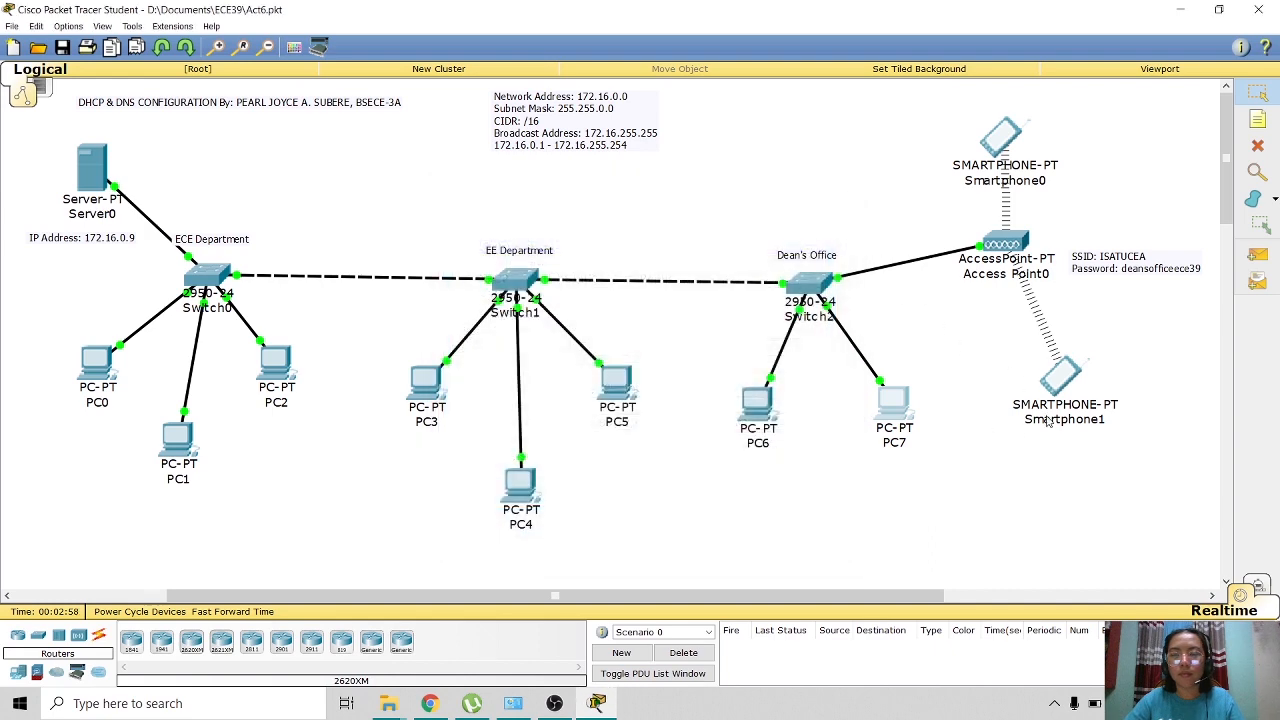
Set Smartphone1's IPv4 configuration to DHCP and close its device window.
{"action": "left_click", "coordinate": [1058, 380]}
{"action": "left_click", "coordinate": [563, 215]}
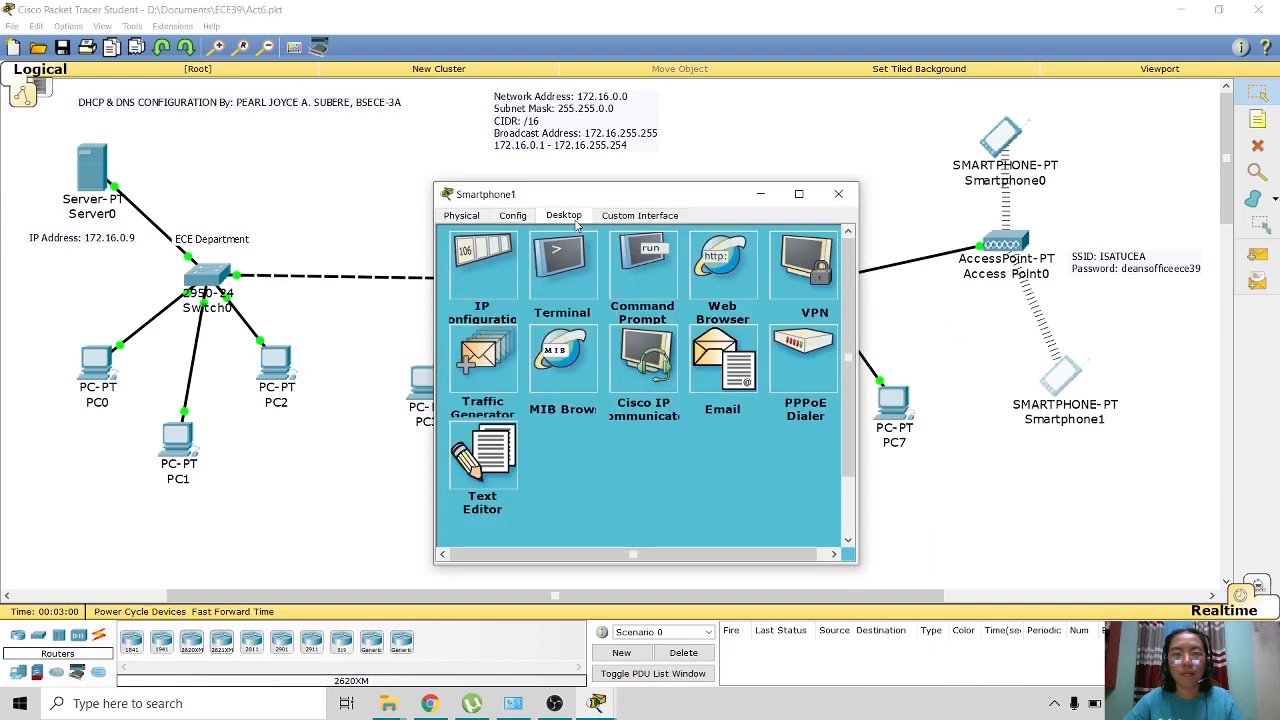
{"action": "left_click", "coordinate": [485, 278]}
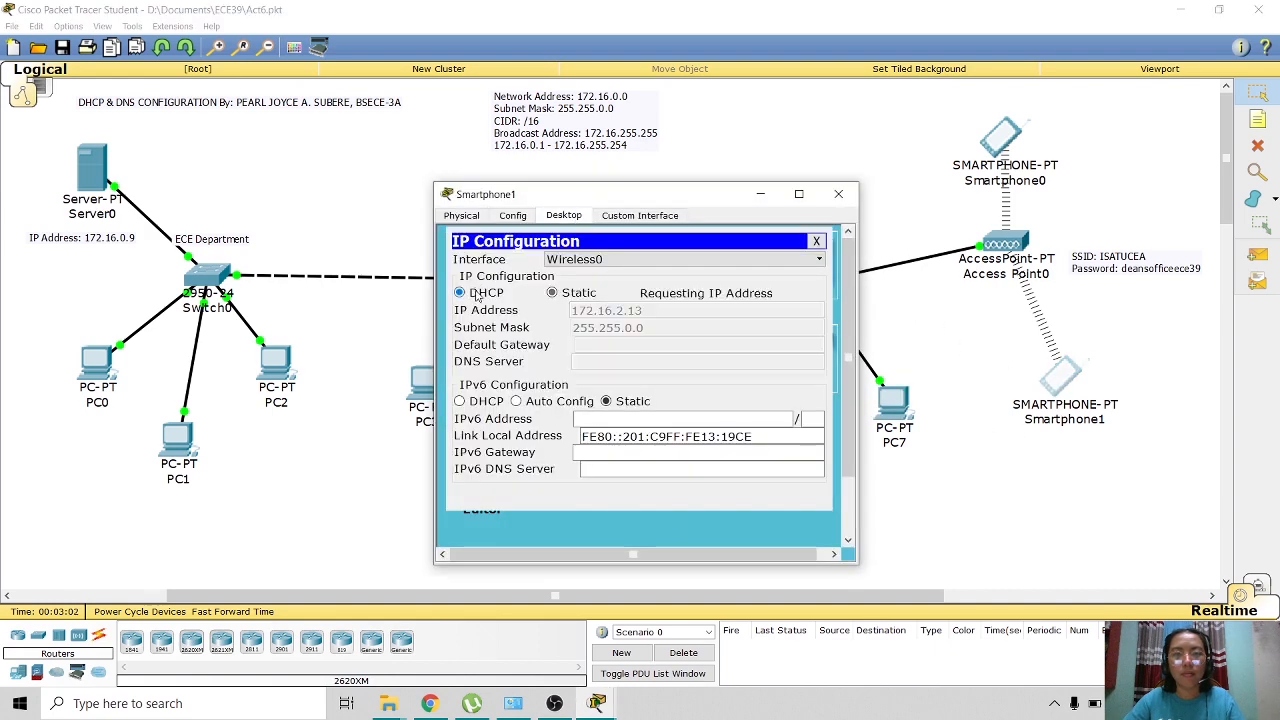
{"action": "left_click", "coordinate": [476, 293]}
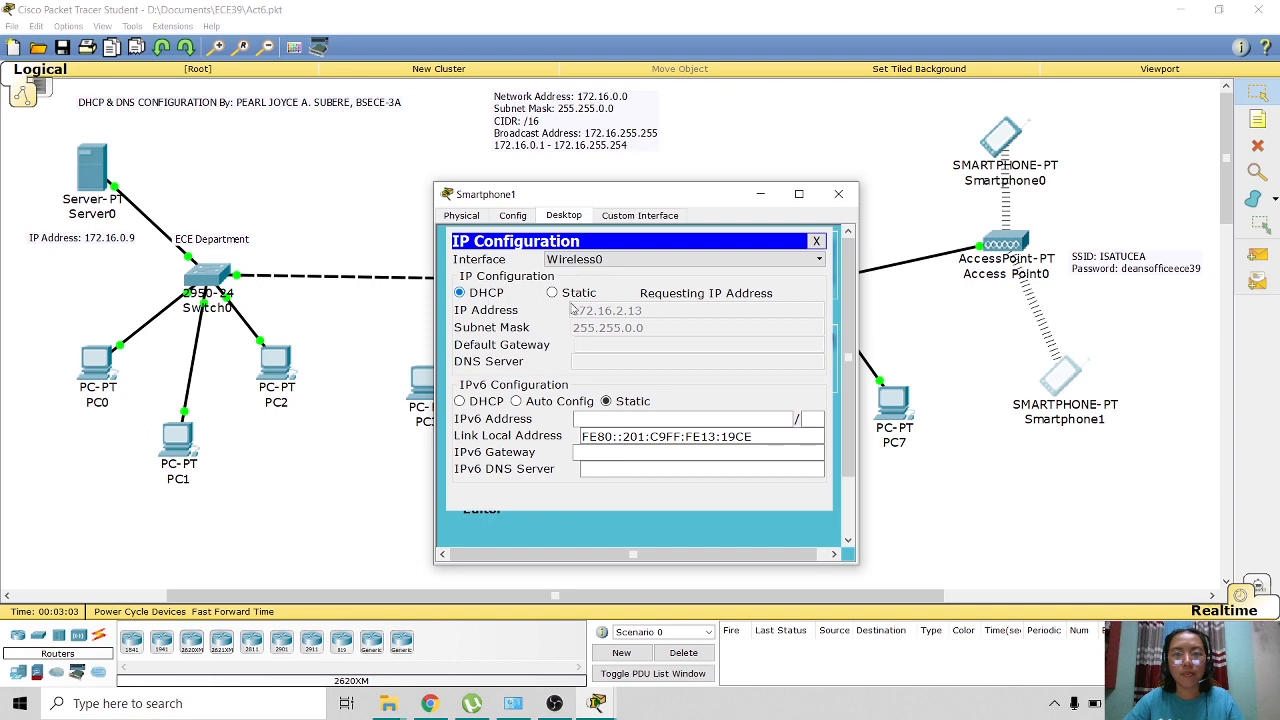
{"action": "left_click", "coordinate": [838, 194]}
Set Smartphone0's IPv4 configuration to DHCP and put its device window away.
{"action": "left_click", "coordinate": [995, 148]}
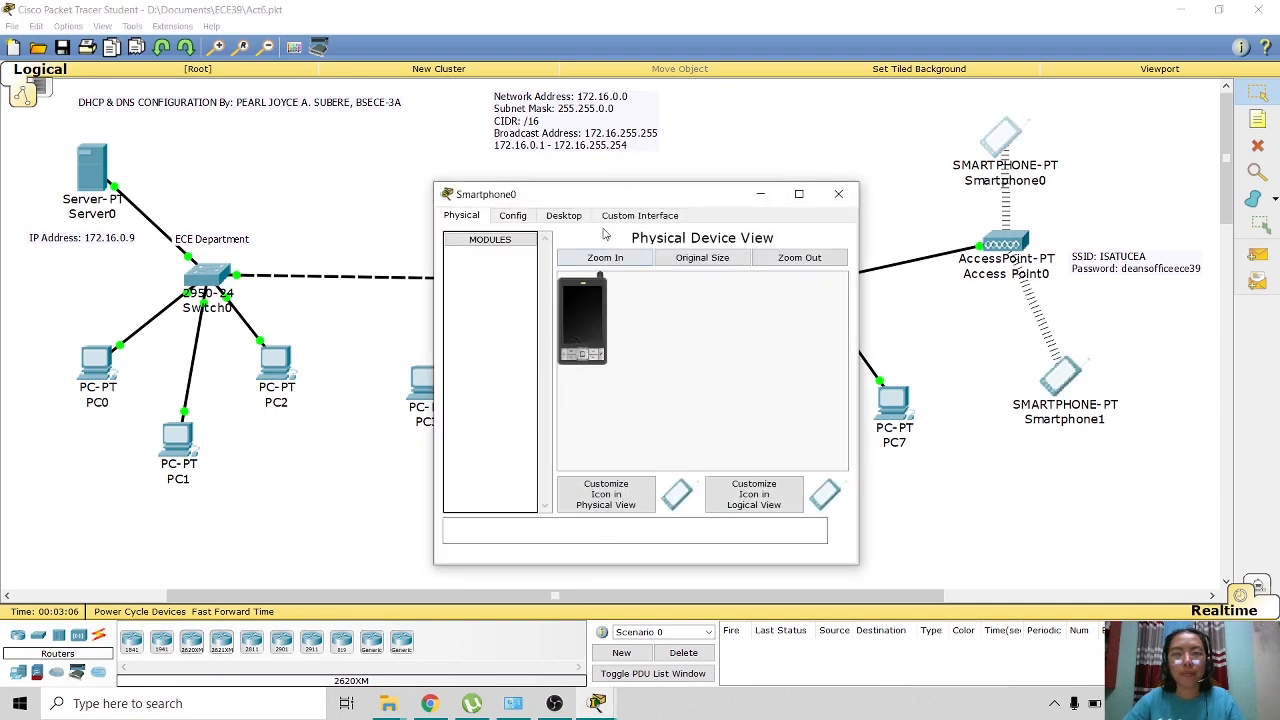
{"action": "left_click", "coordinate": [563, 218]}
{"action": "left_click", "coordinate": [470, 290]}
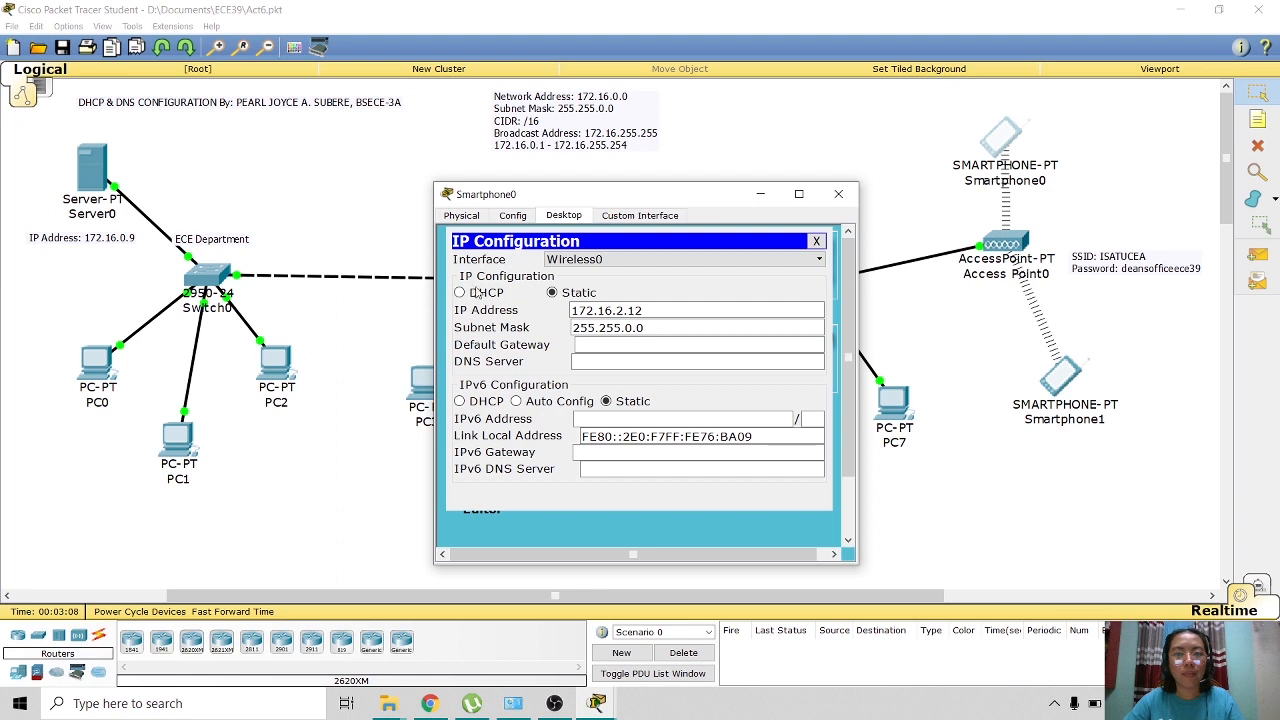
{"action": "left_click", "coordinate": [460, 292]}
{"action": "left_click", "coordinate": [760, 194]}
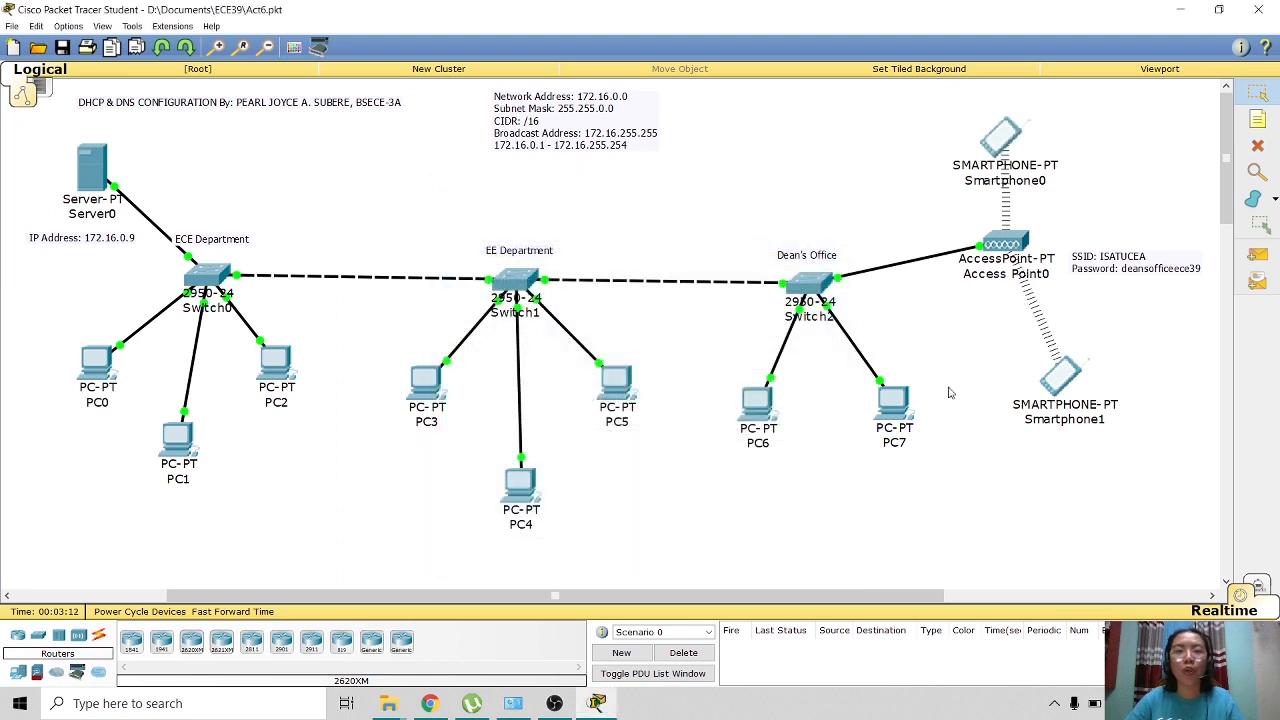
Add the note "HTTP SERVER" and move it right beside Server0.
{"action": "left_click", "coordinate": [1258, 120]}
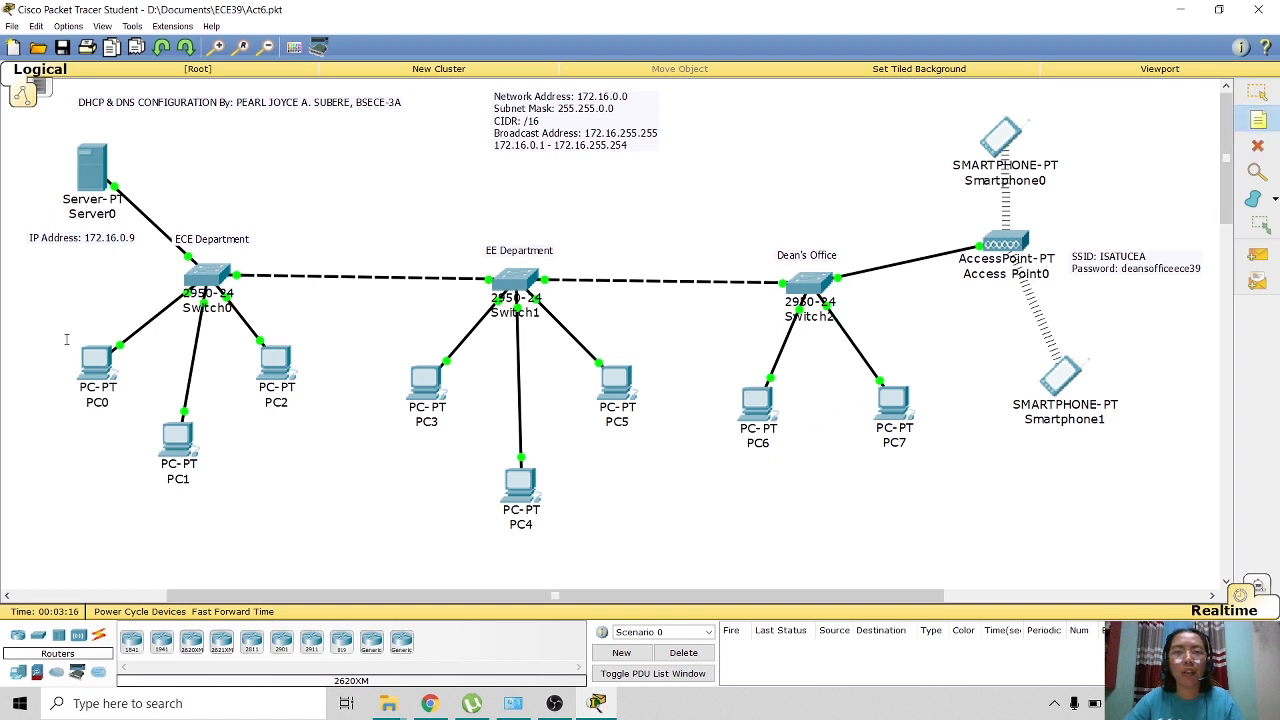
{"action": "left_click", "coordinate": [217, 199]}
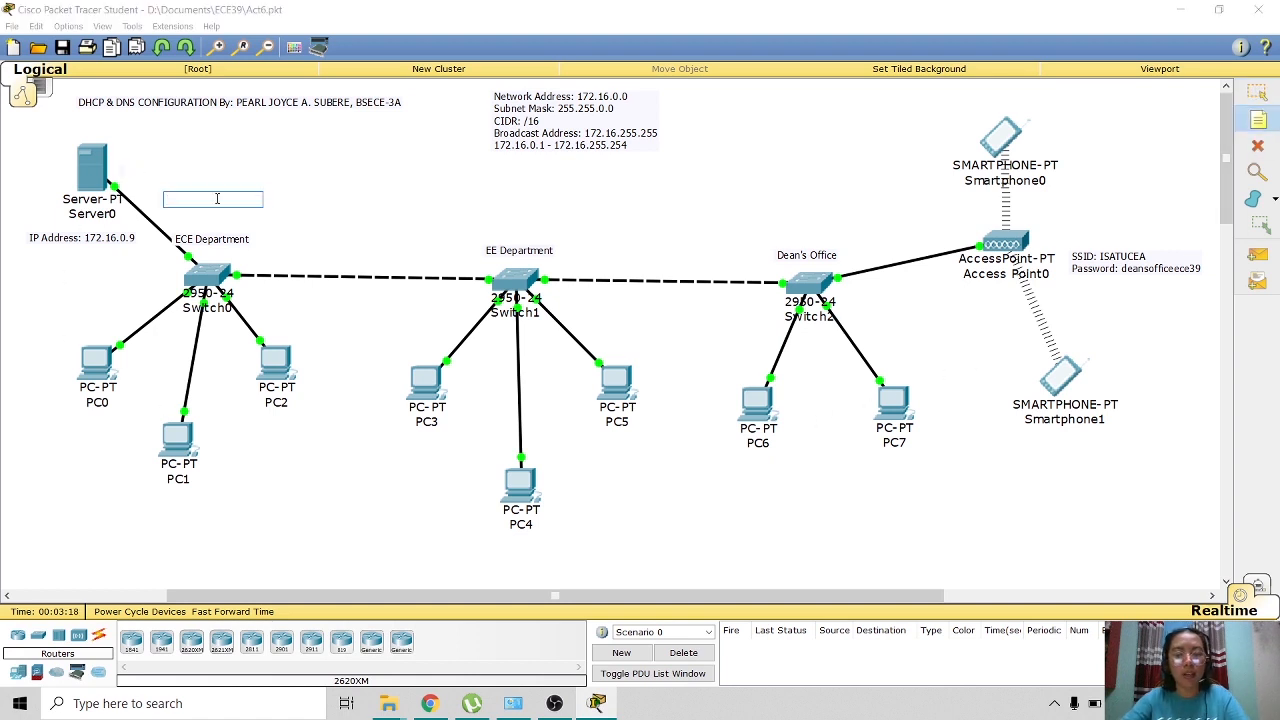
{"action": "type", "text": "h"}
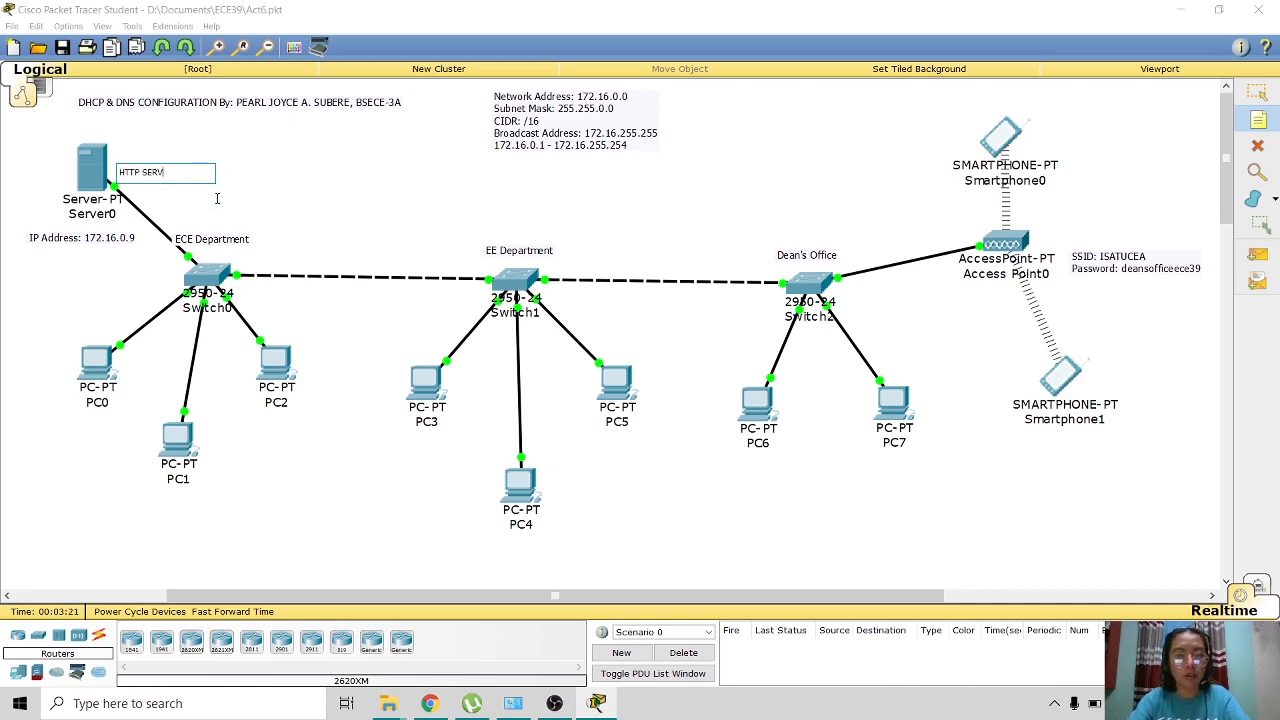
{"action": "left_click", "coordinate": [1259, 91]}
{"action": "left_click_drag", "start_coordinate": [148, 178], "coordinate": [144, 166]}
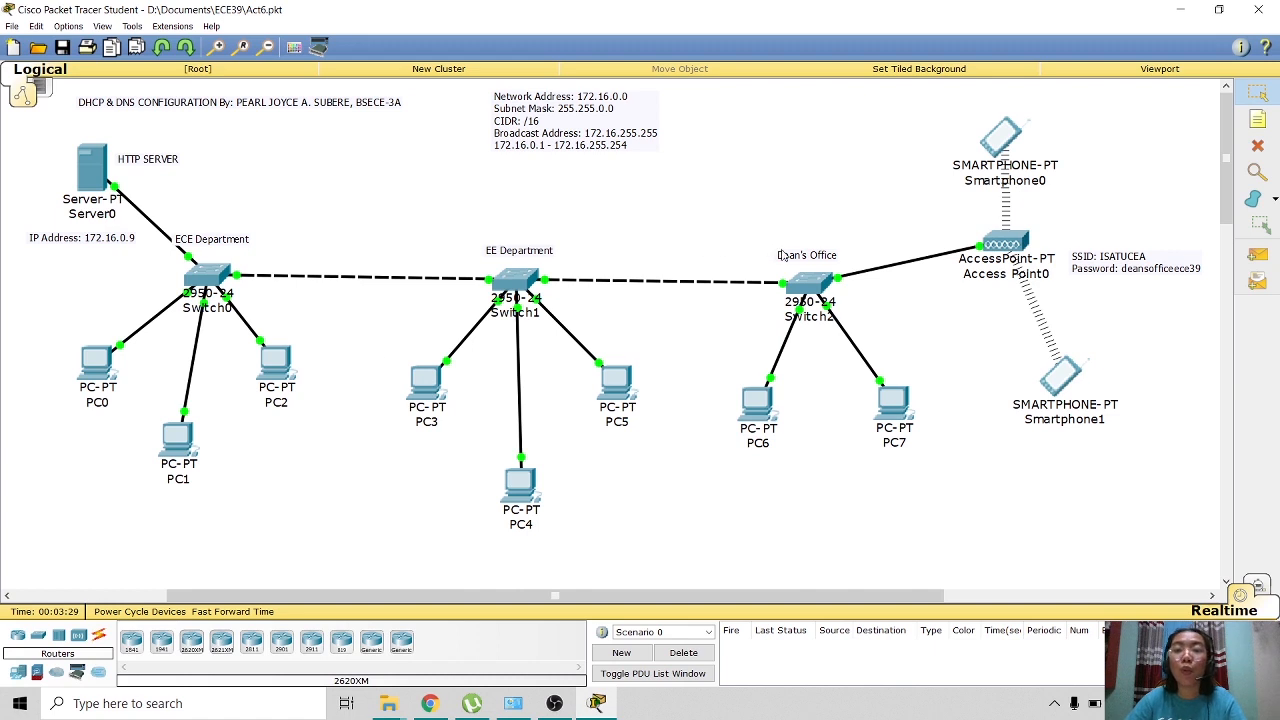
Place a new Server-PT device in the workspace above the Dean's Office switch.
{"action": "left_click", "coordinate": [16, 676]}
{"action": "left_click", "coordinate": [191, 641]}
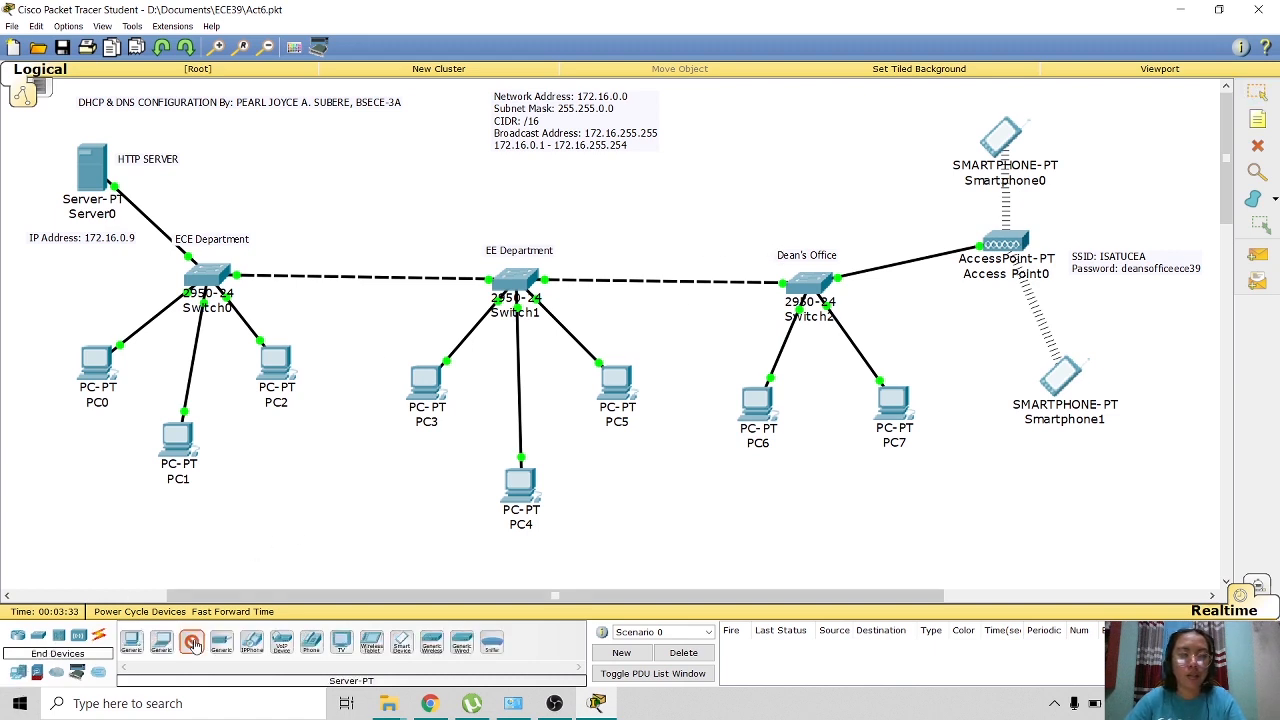
{"action": "left_click", "coordinate": [752, 132]}
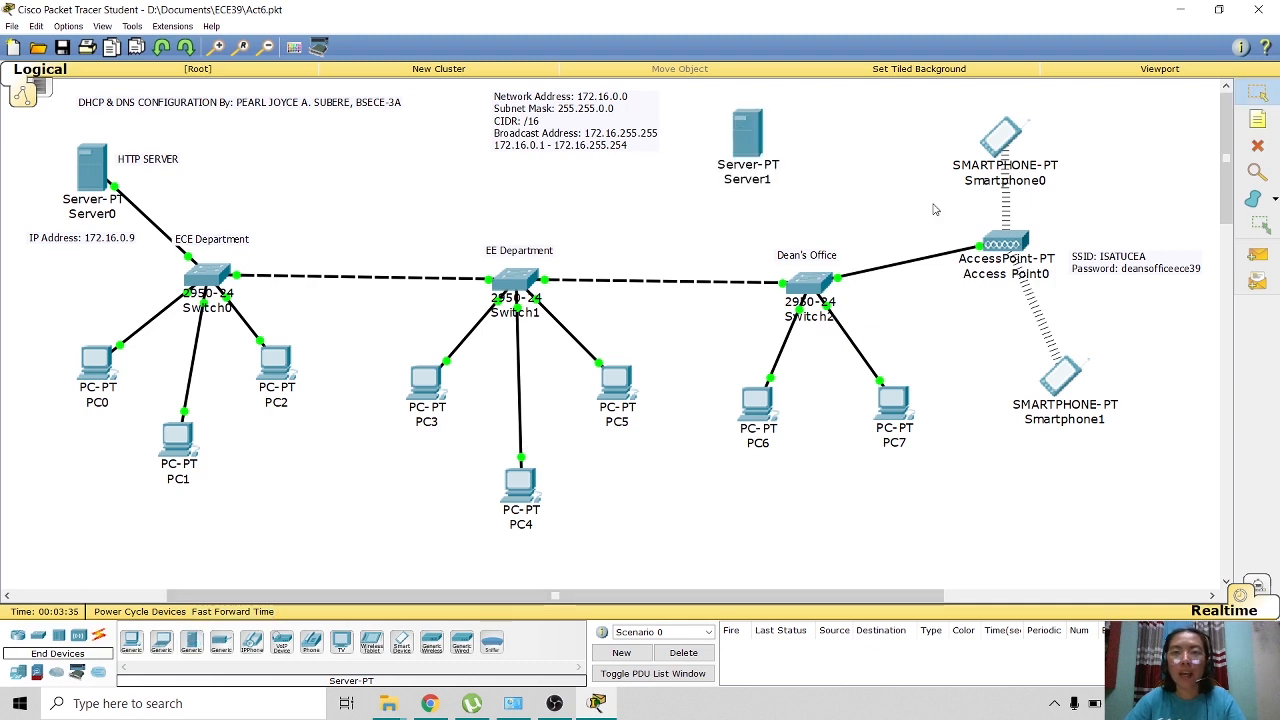
Add a two-line note beside Server1 reading "DHCP SERVER" and "DNS SERVER".
{"action": "left_click", "coordinate": [1258, 119]}
{"action": "left_click", "coordinate": [1114, 158]}
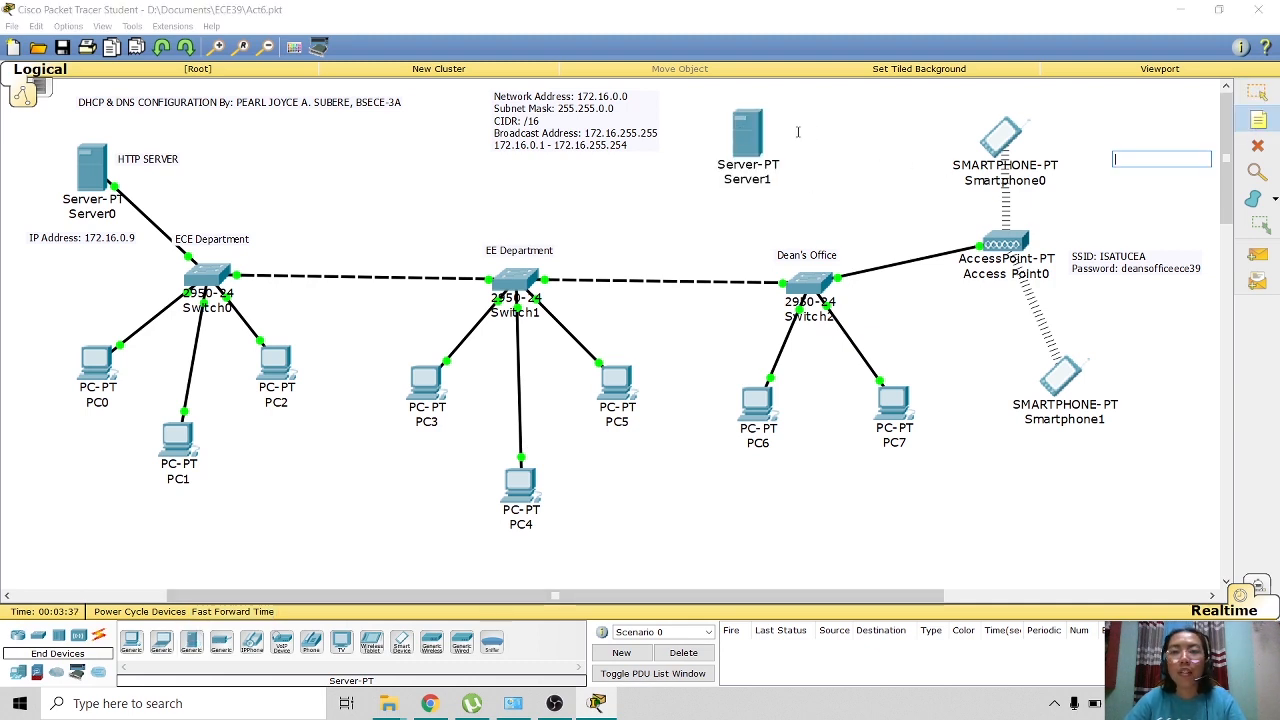
{"action": "left_click", "coordinate": [813, 144]}
{"action": "type", "text": "DC"}
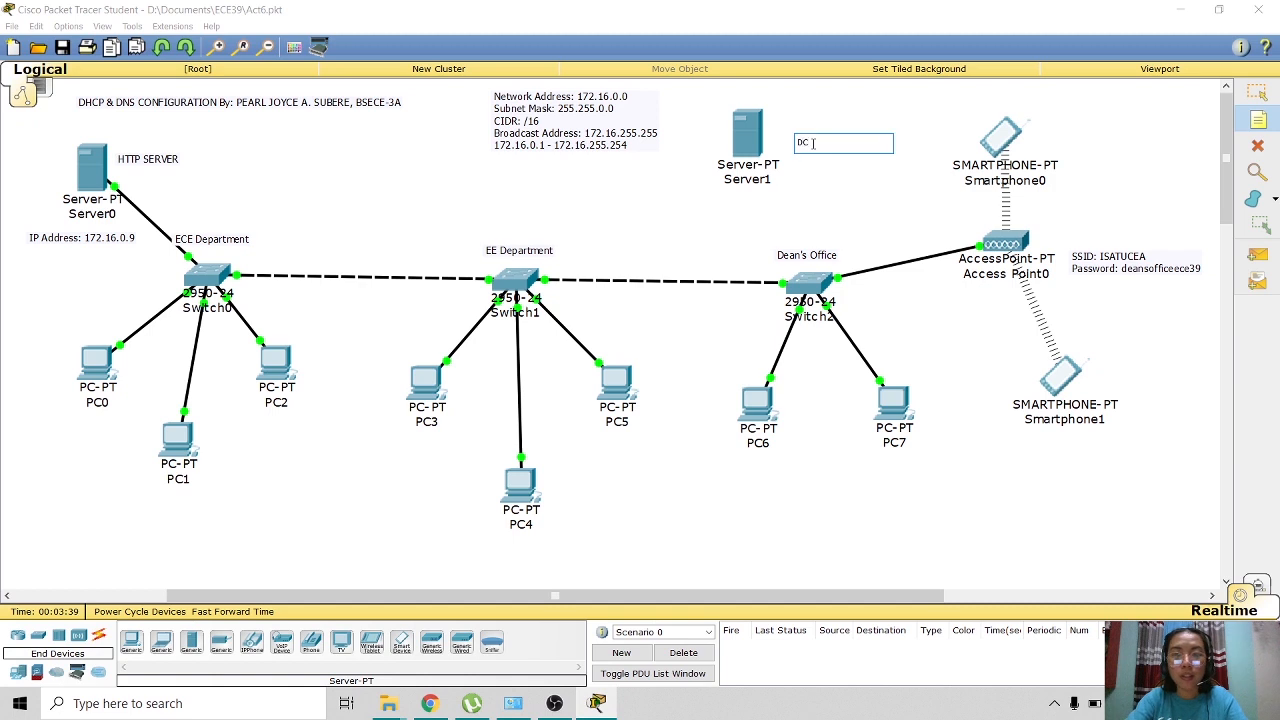
{"action": "type", "text": "HCP"}
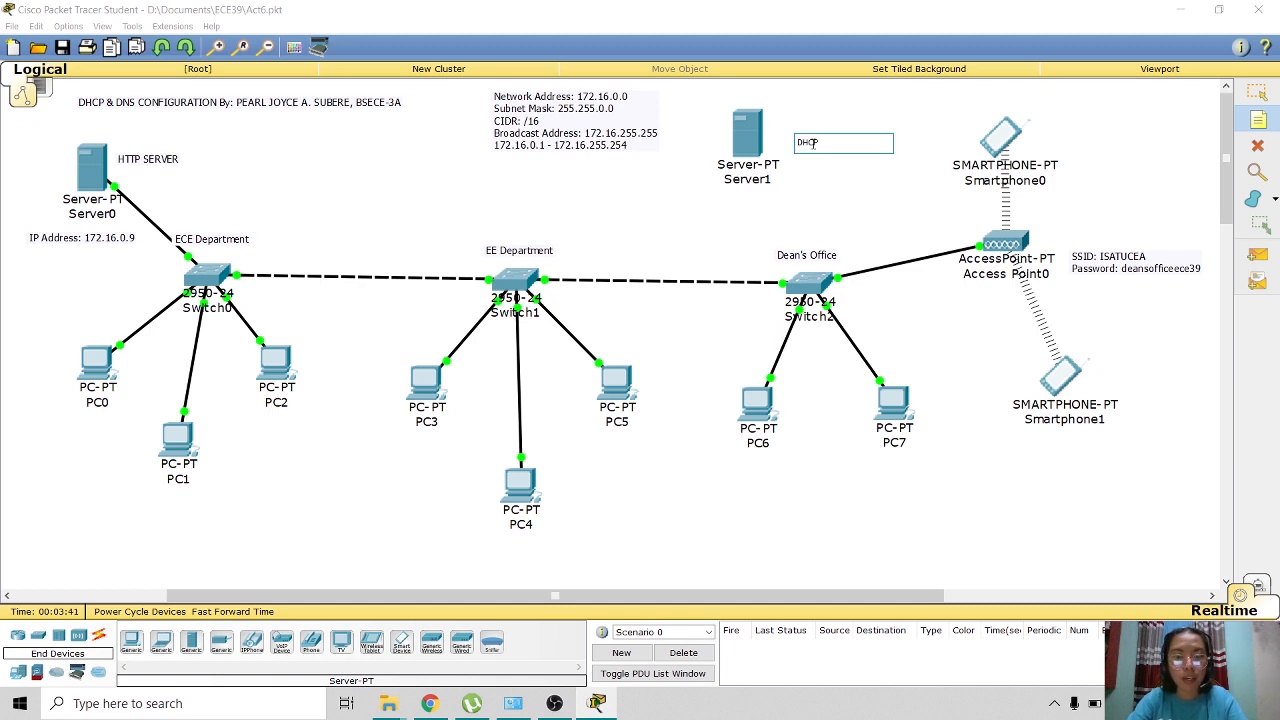
{"action": "type", "text": " SERVER"}
{"action": "key", "text": "Return"}
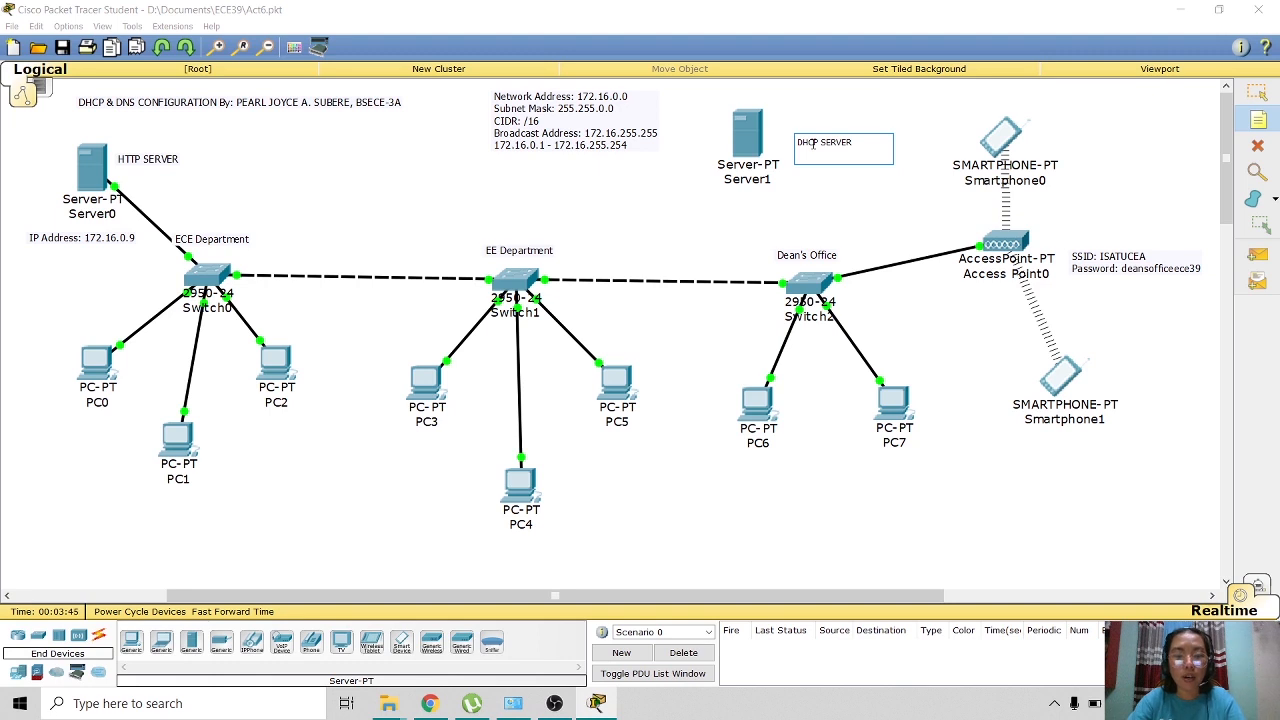
{"action": "type", "text": "DNS SERVER"}
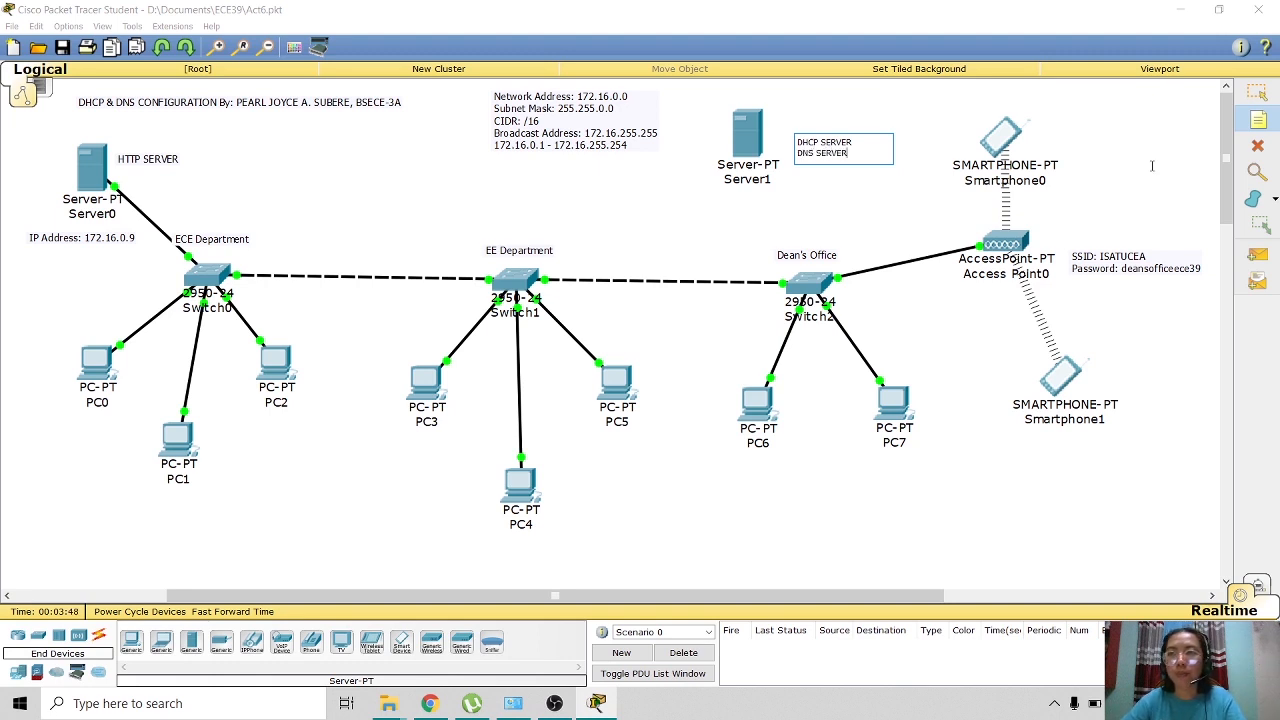
{"action": "left_click", "coordinate": [1138, 168]}
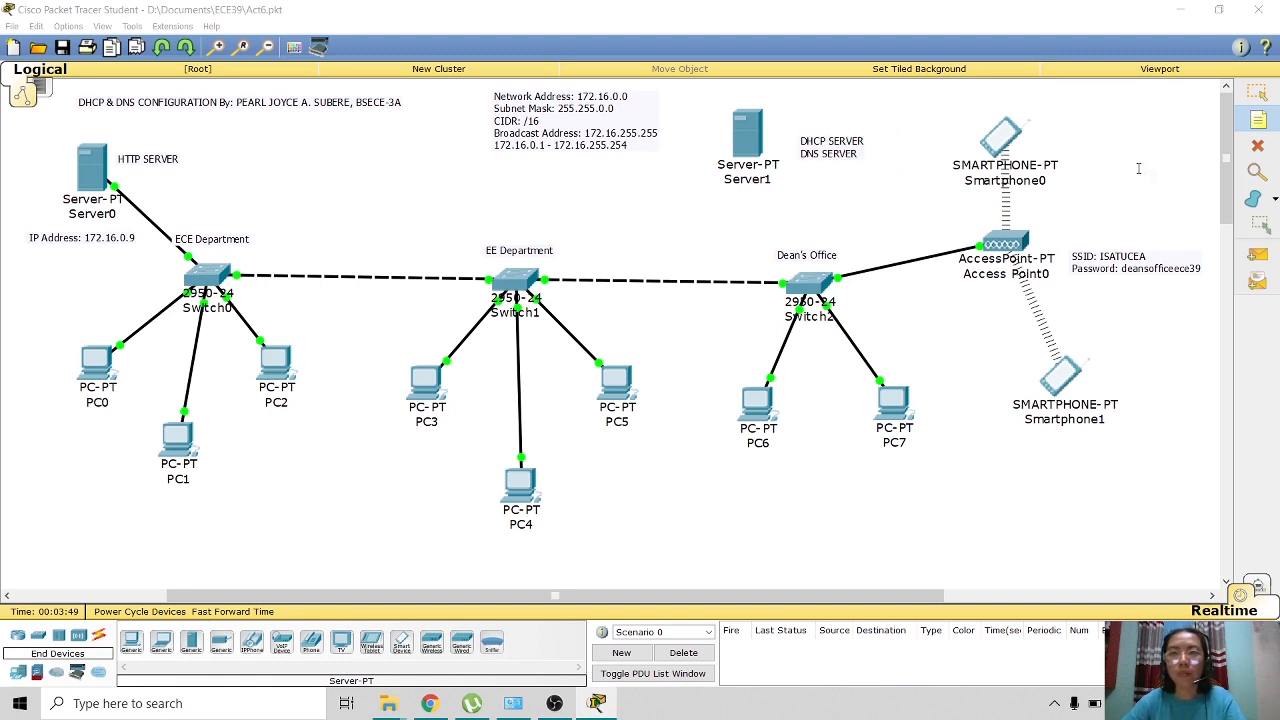
Add the note "172.16.0.1" and align it just below the DHCP/DNS server note.
{"action": "left_click", "coordinate": [796, 180]}
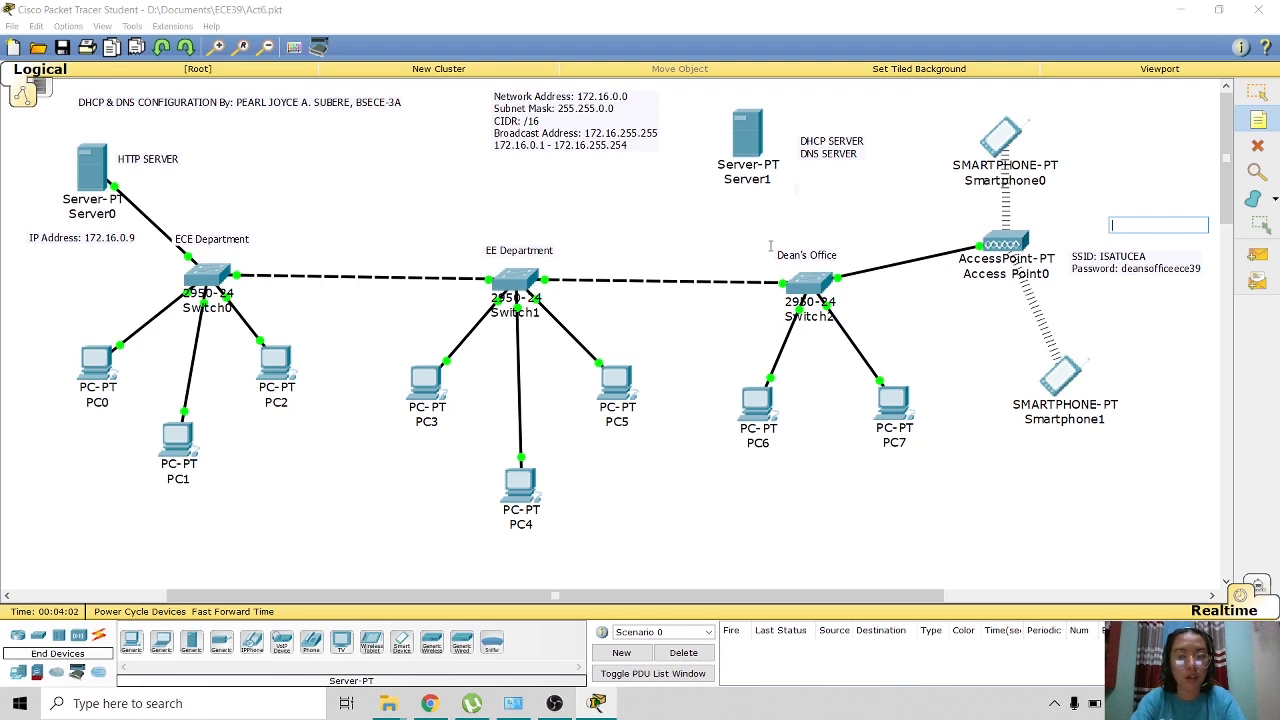
{"action": "type", "text": "172.16.0.1"}
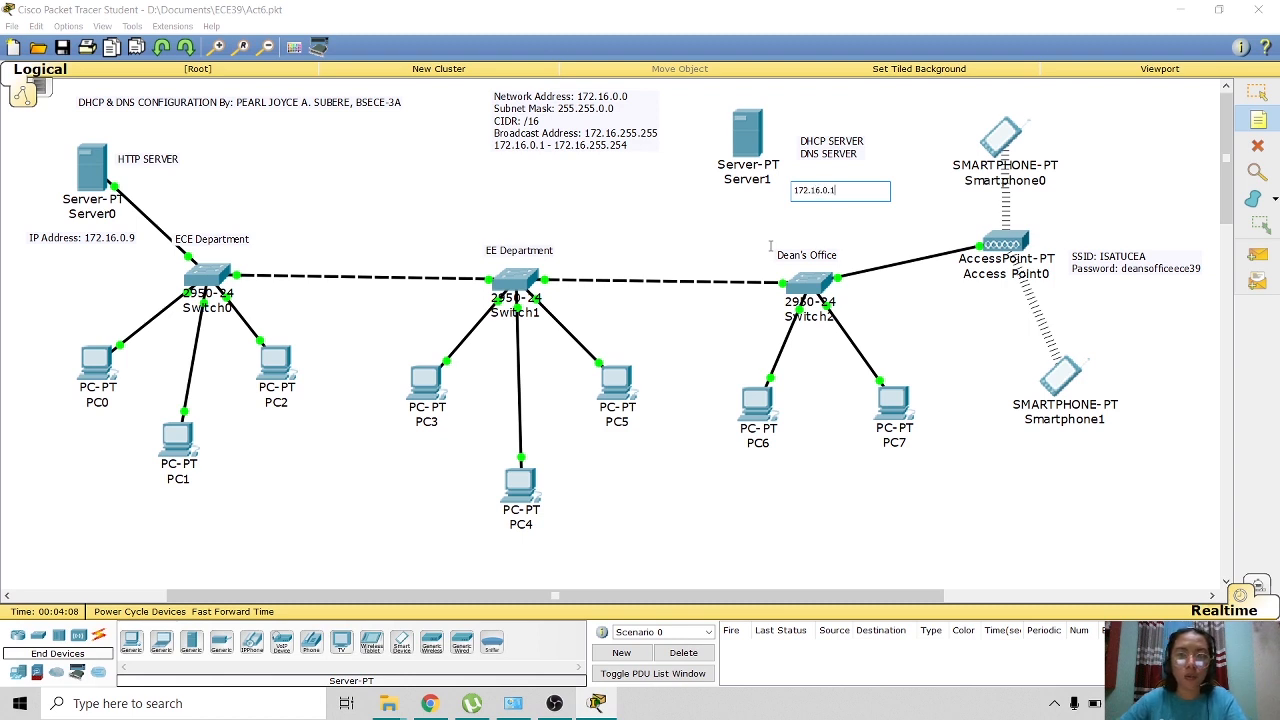
{"action": "left_click", "coordinate": [1258, 93]}
{"action": "left_click_drag", "start_coordinate": [815, 192], "coordinate": [817, 179]}
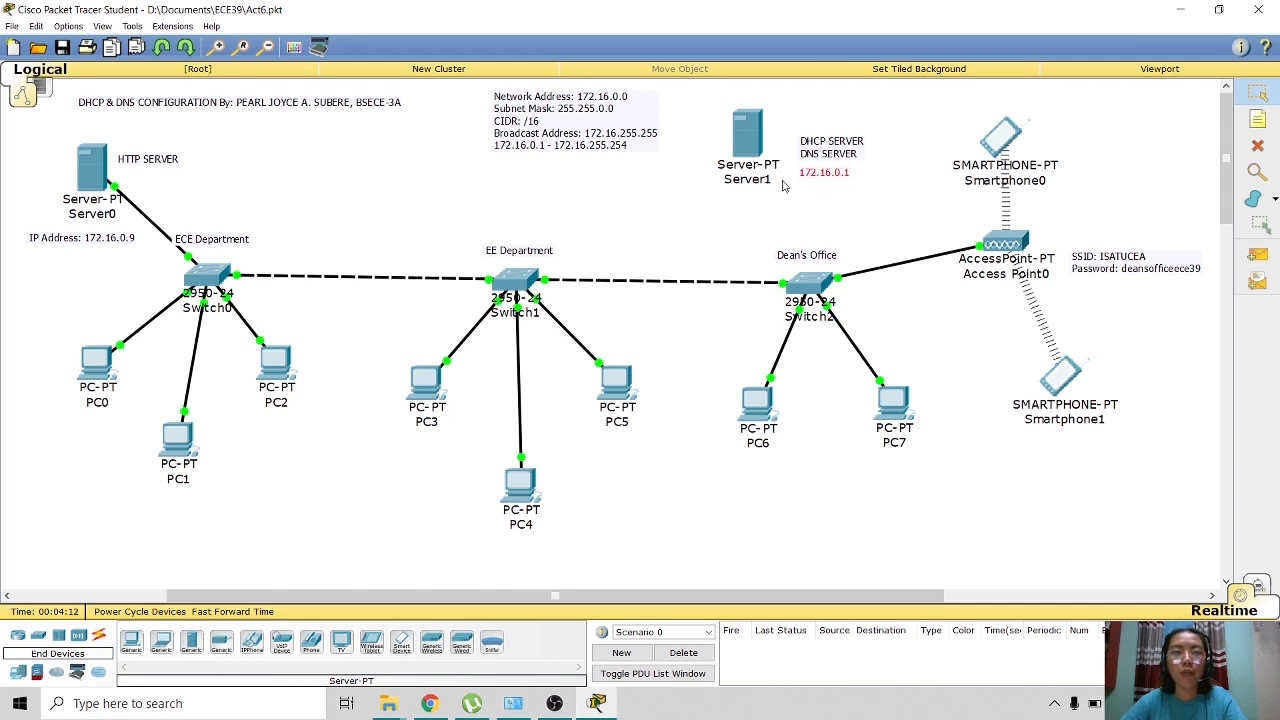
{"action": "left_click", "coordinate": [324, 199]}
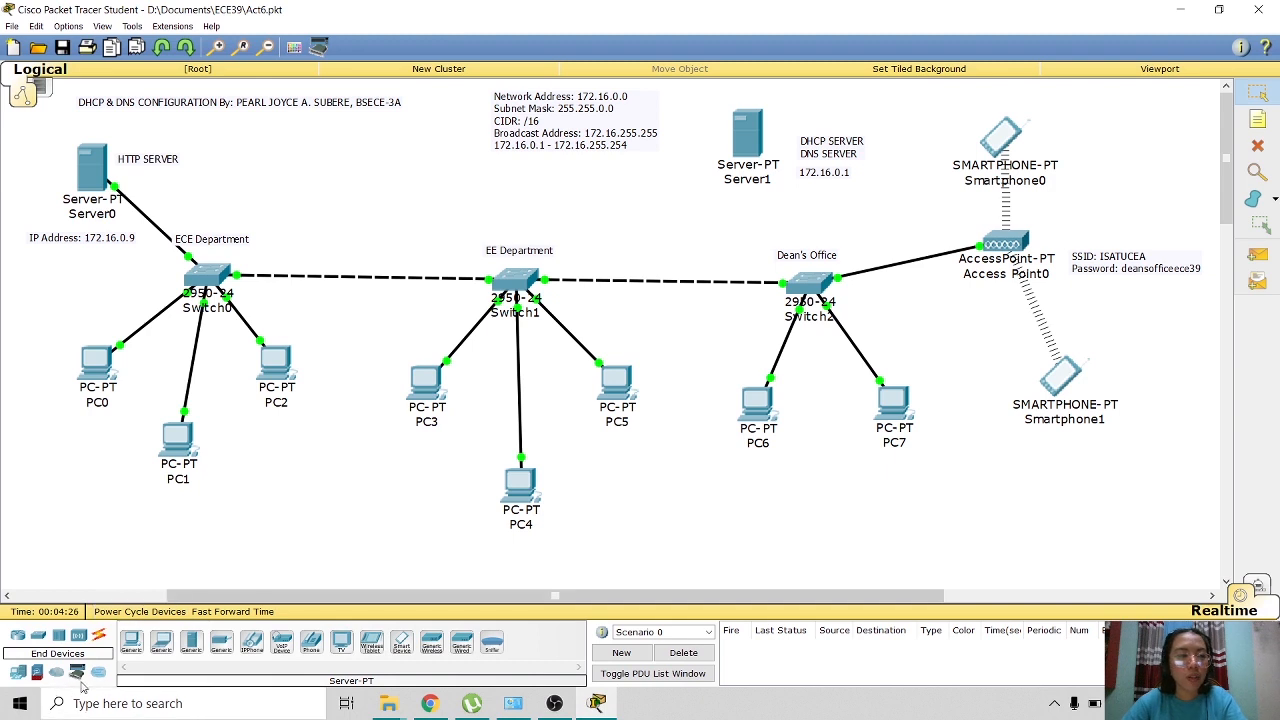
Connect Server1 to Switch2 with a copper straight-through cable.
{"action": "left_click", "coordinate": [100, 635]}
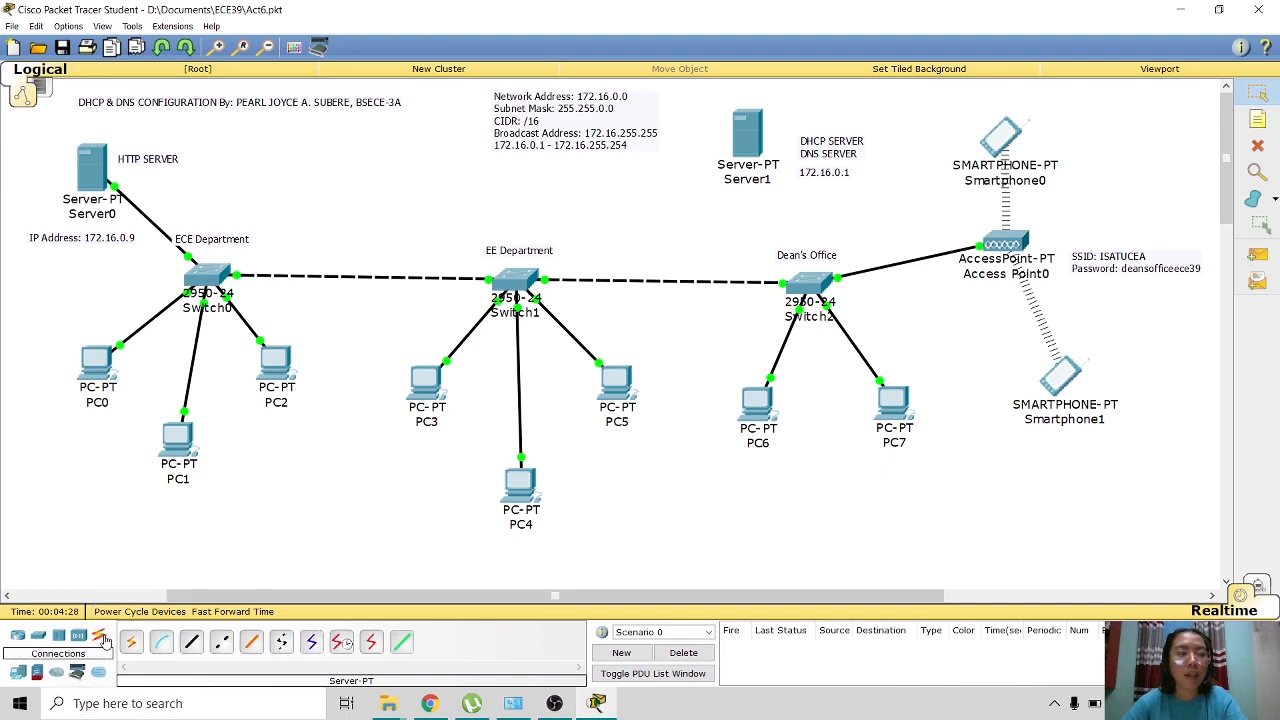
{"action": "left_click", "coordinate": [191, 643]}
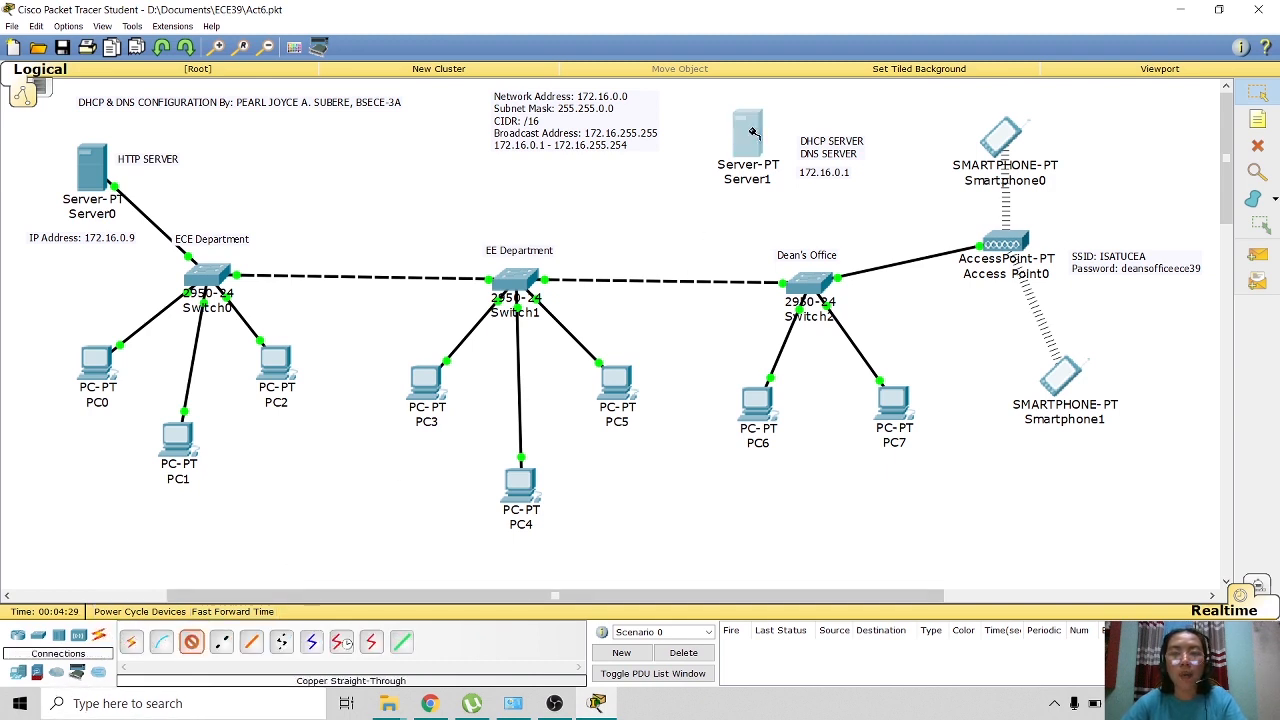
{"action": "left_click", "coordinate": [752, 133]}
{"action": "left_click", "coordinate": [808, 139]}
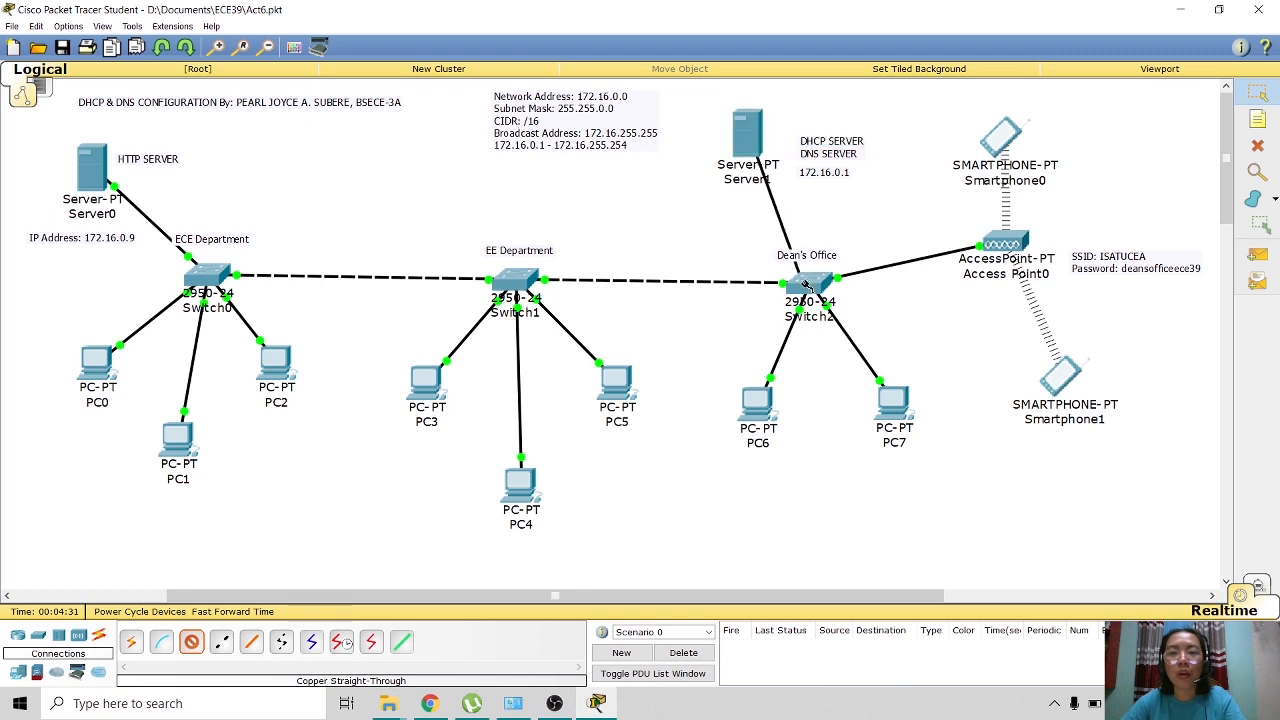
{"action": "left_click", "coordinate": [805, 284]}
{"action": "left_click", "coordinate": [853, 308]}
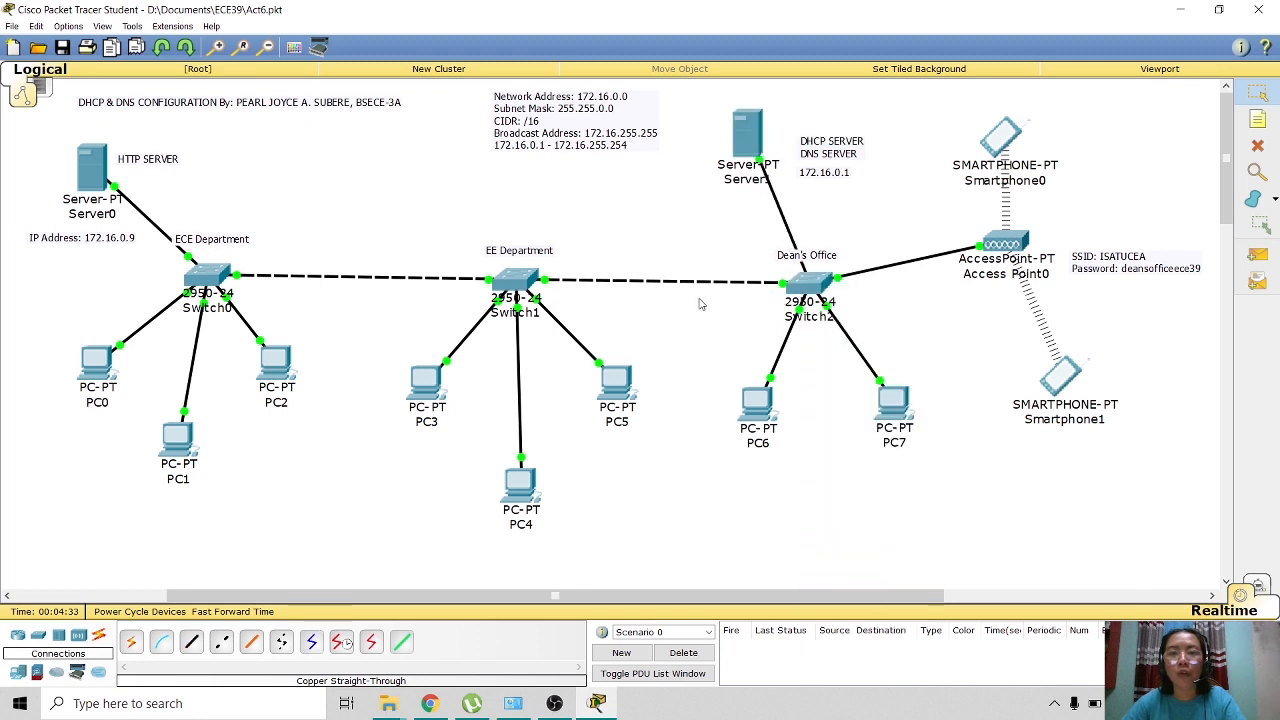
Give Server1 the static IP address 172.16.0.1 with subnet mask 255.255.0.0, and close its IP configuration.
{"action": "left_click", "coordinate": [752, 135]}
{"action": "left_click", "coordinate": [617, 217]}
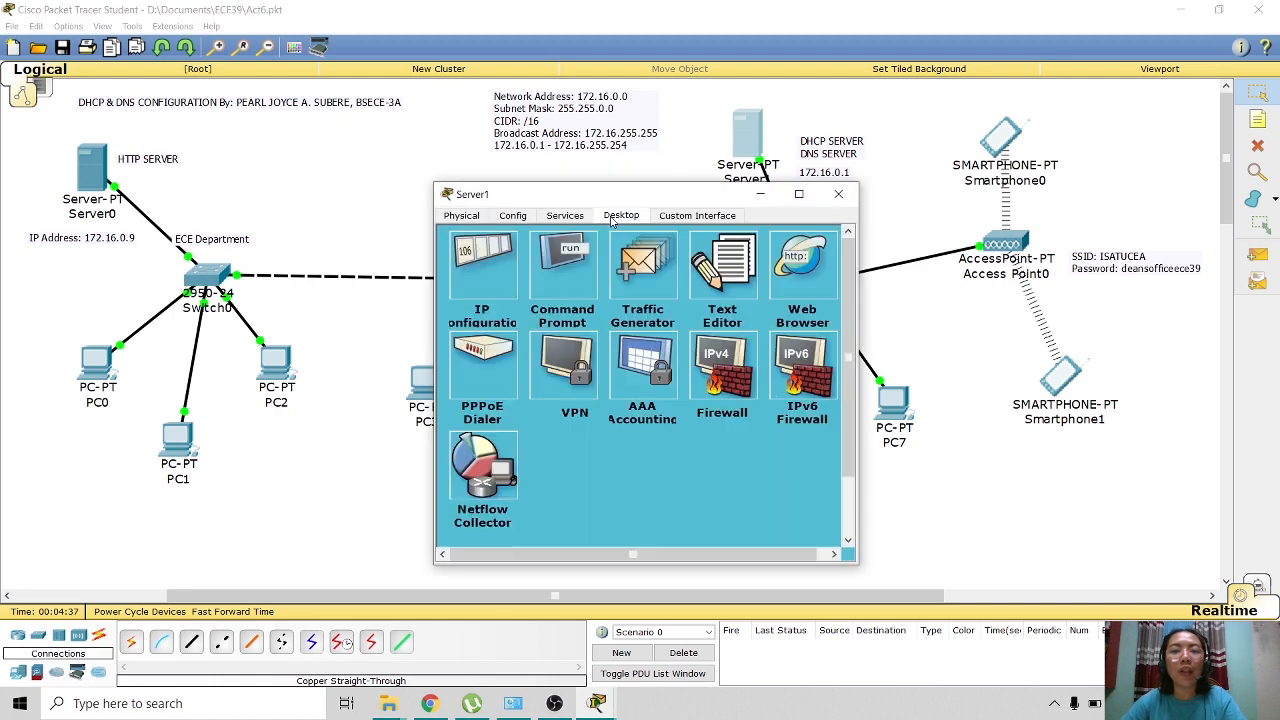
{"action": "left_click", "coordinate": [516, 288]}
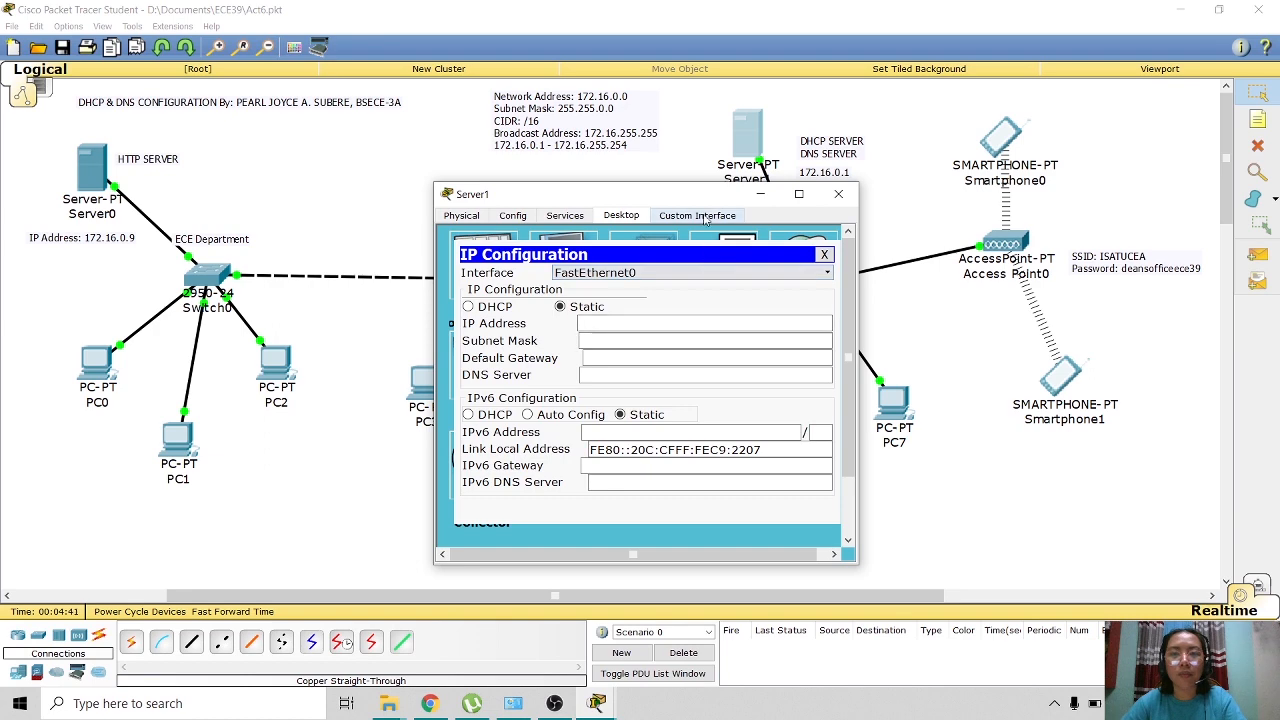
{"action": "left_click_drag", "start_coordinate": [706, 196], "coordinate": [549, 174]}
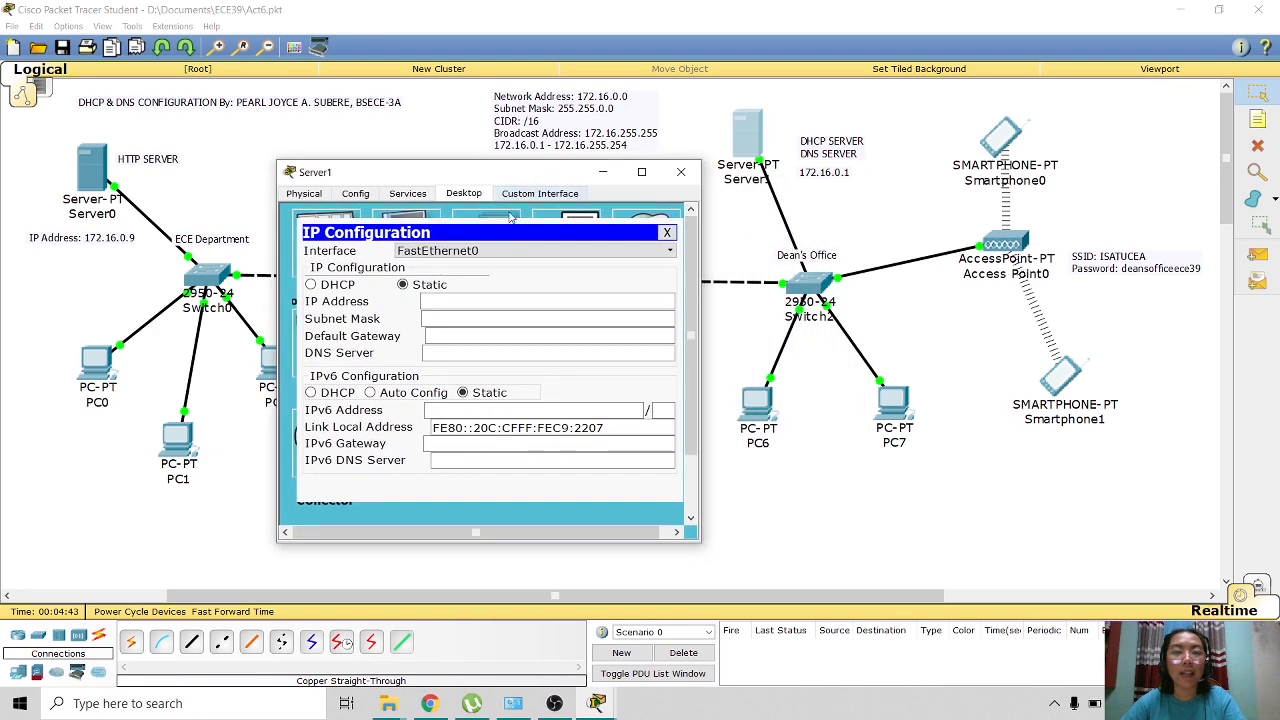
{"action": "left_click", "coordinate": [460, 300]}
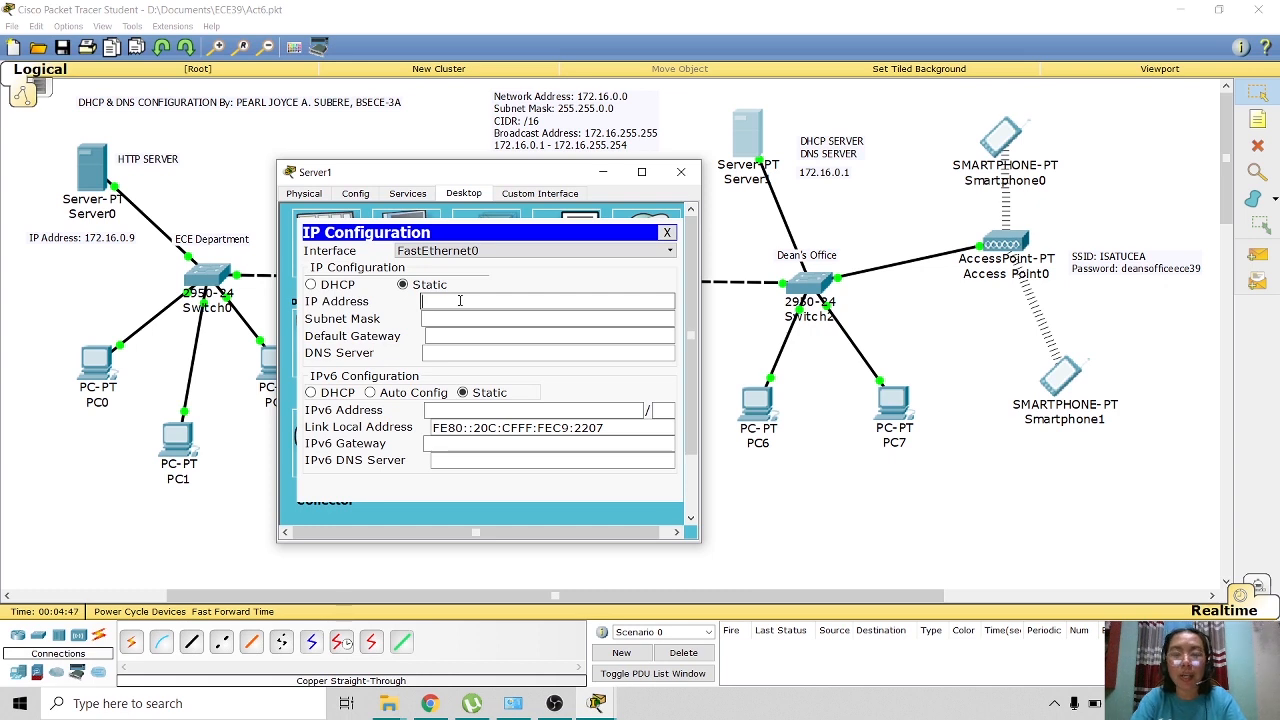
{"action": "type", "text": "172"}
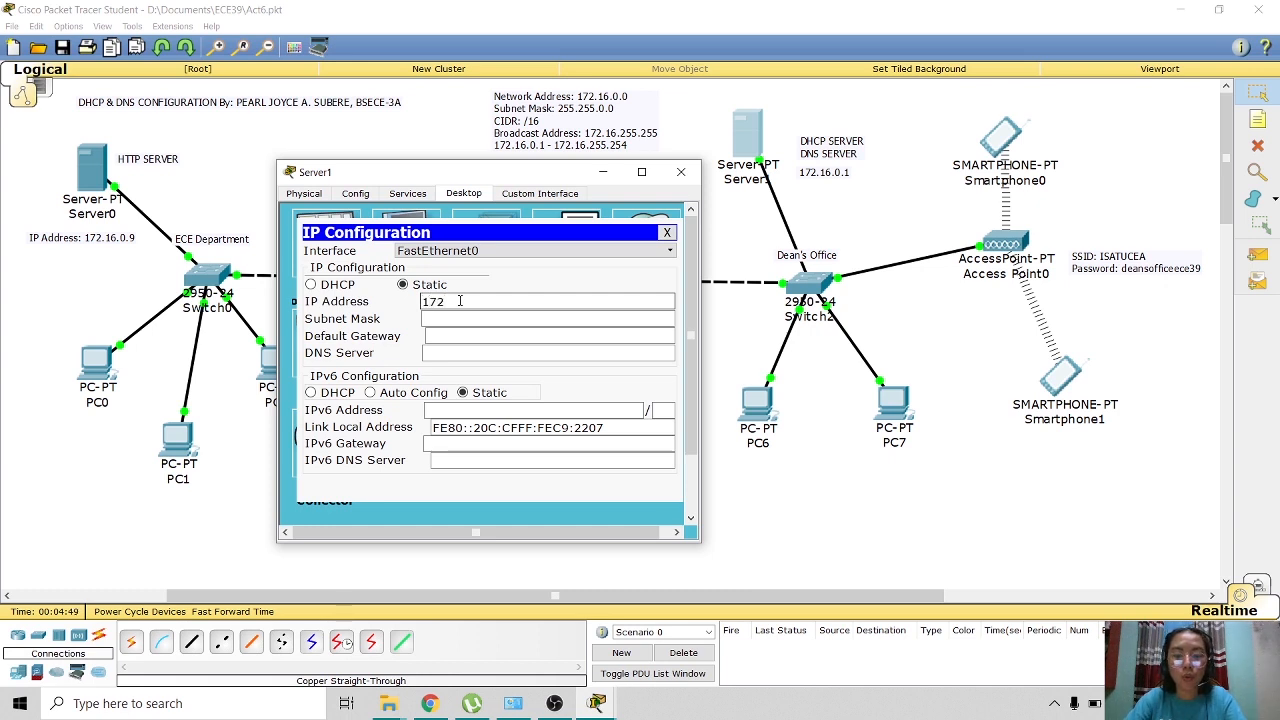
{"action": "type", "text": ".16."}
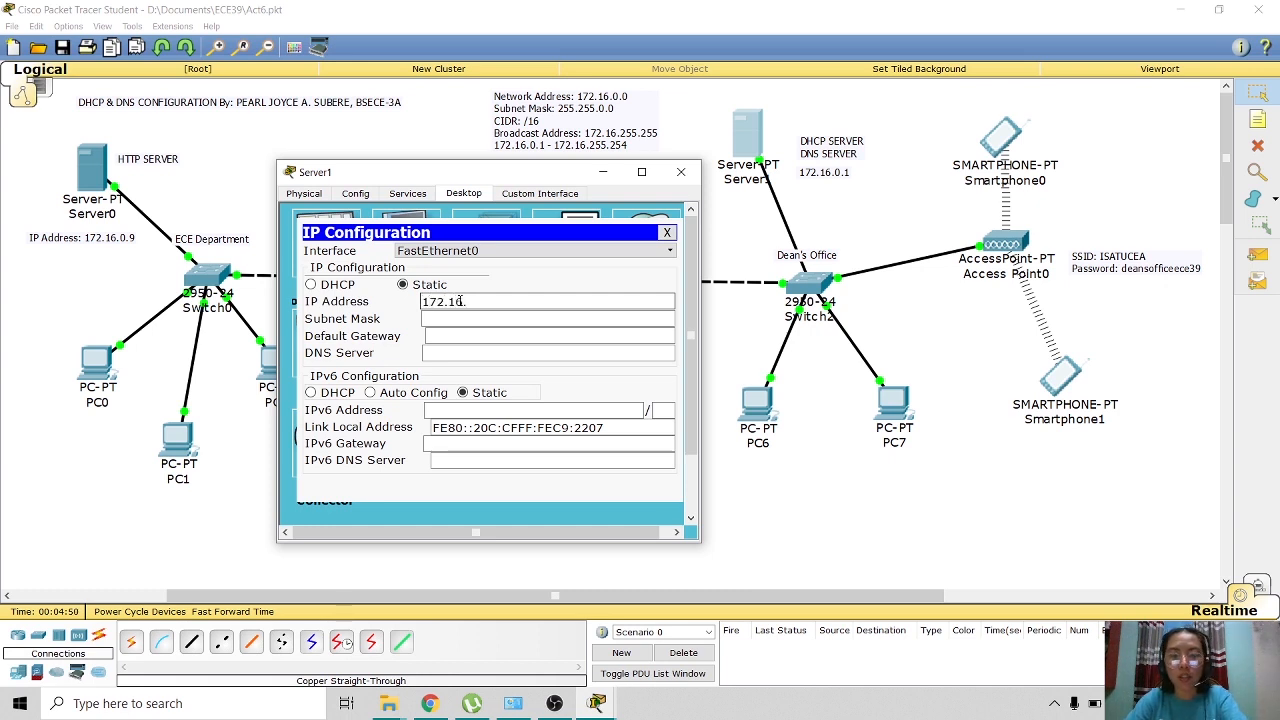
{"action": "type", "text": "0.1"}
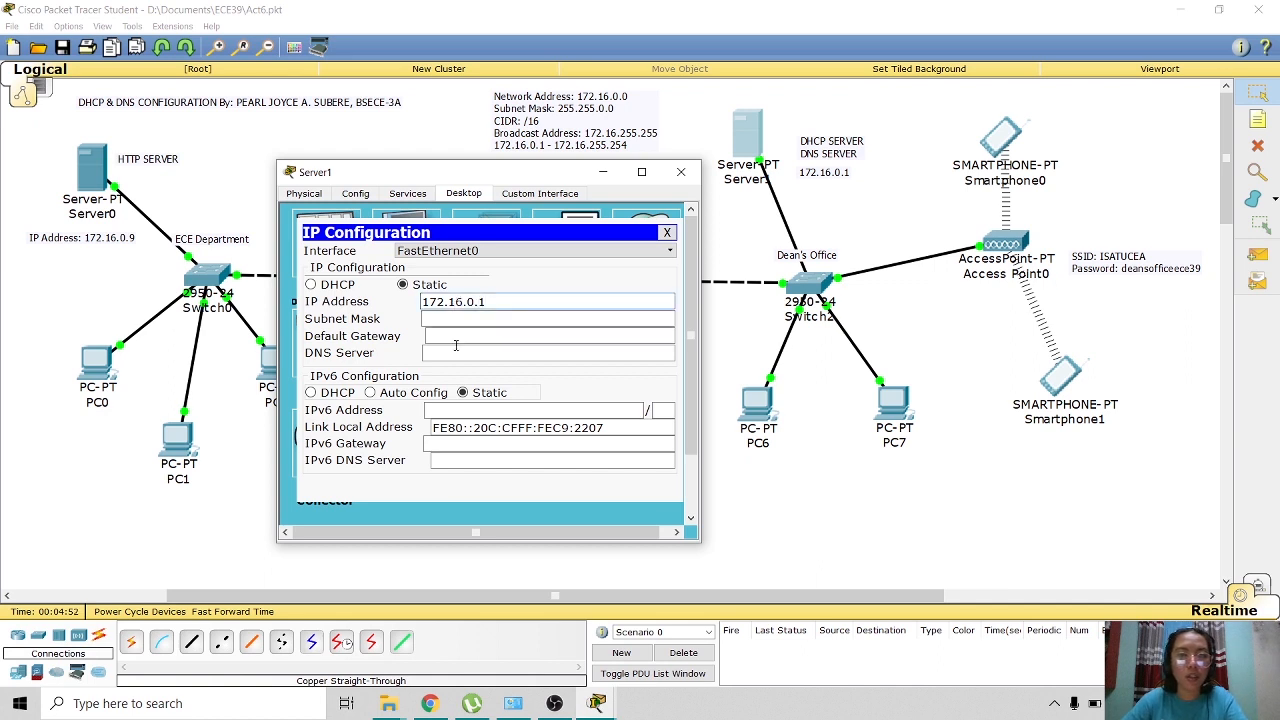
{"action": "left_click", "coordinate": [540, 319]}
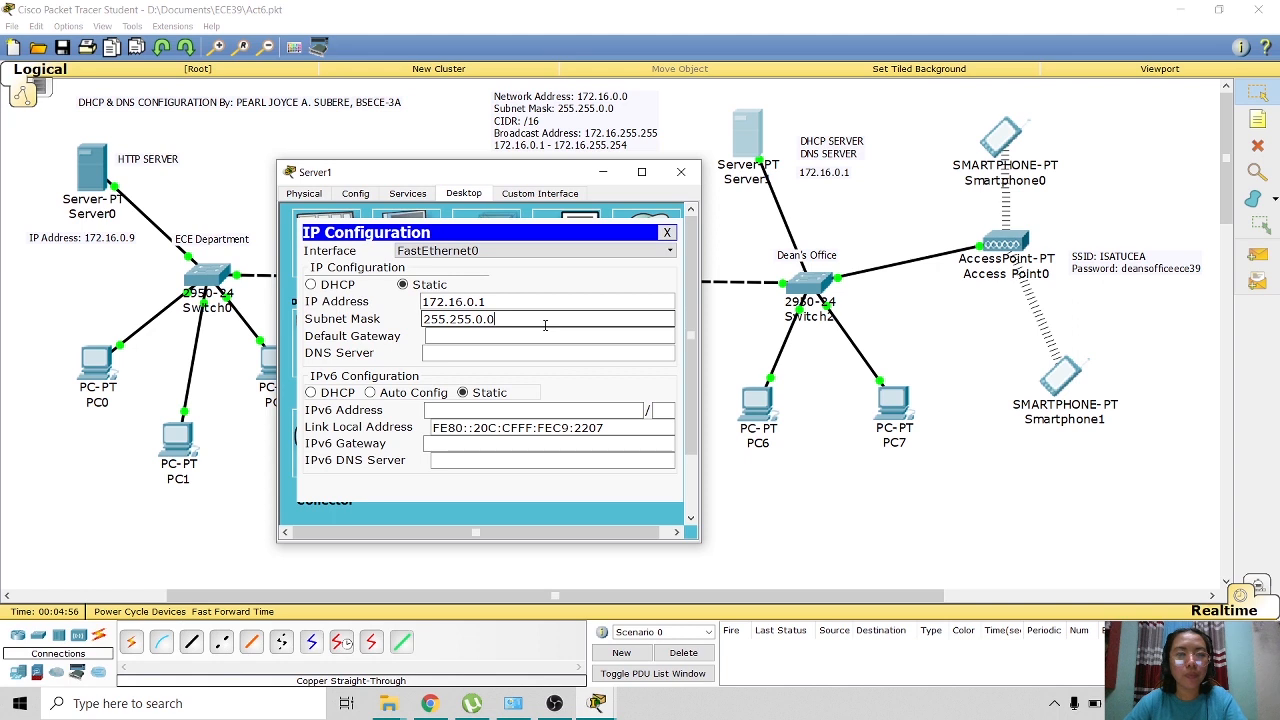
{"action": "left_click", "coordinate": [667, 234]}
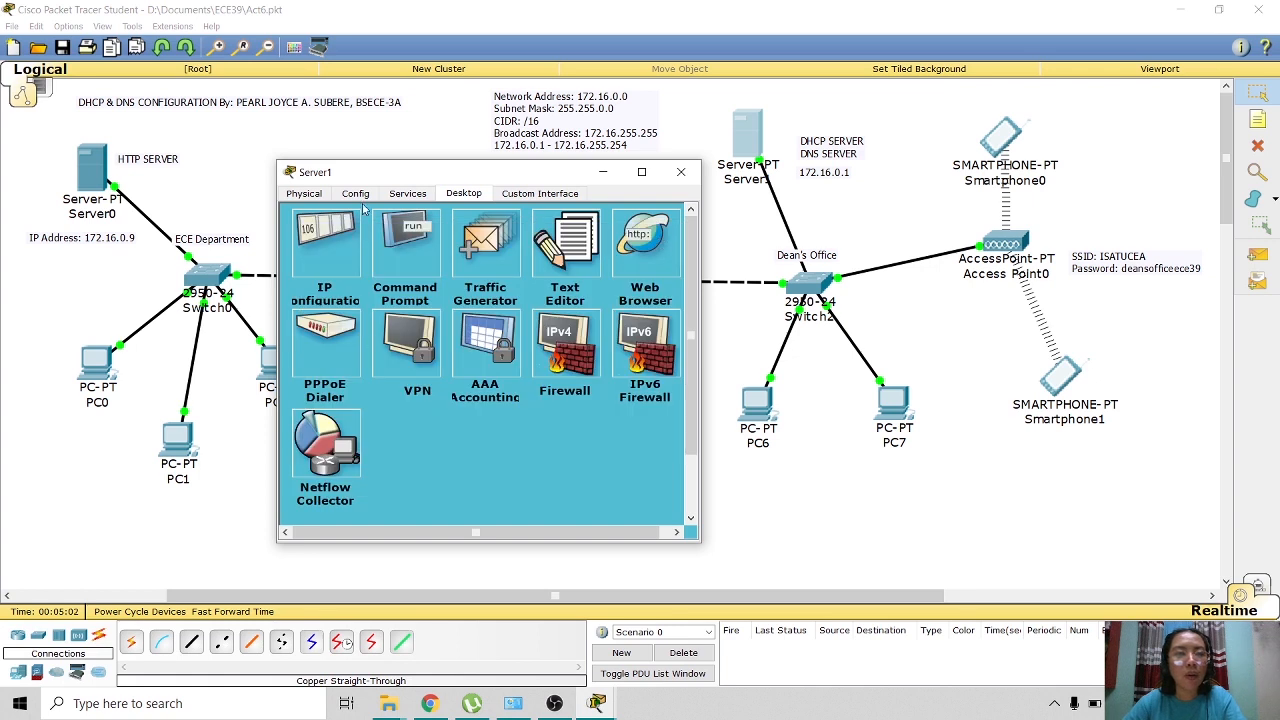
Turn off the HTTP service on Server1 and turn on its DHCP service for FastEthernet0.
{"action": "left_click", "coordinate": [420, 194]}
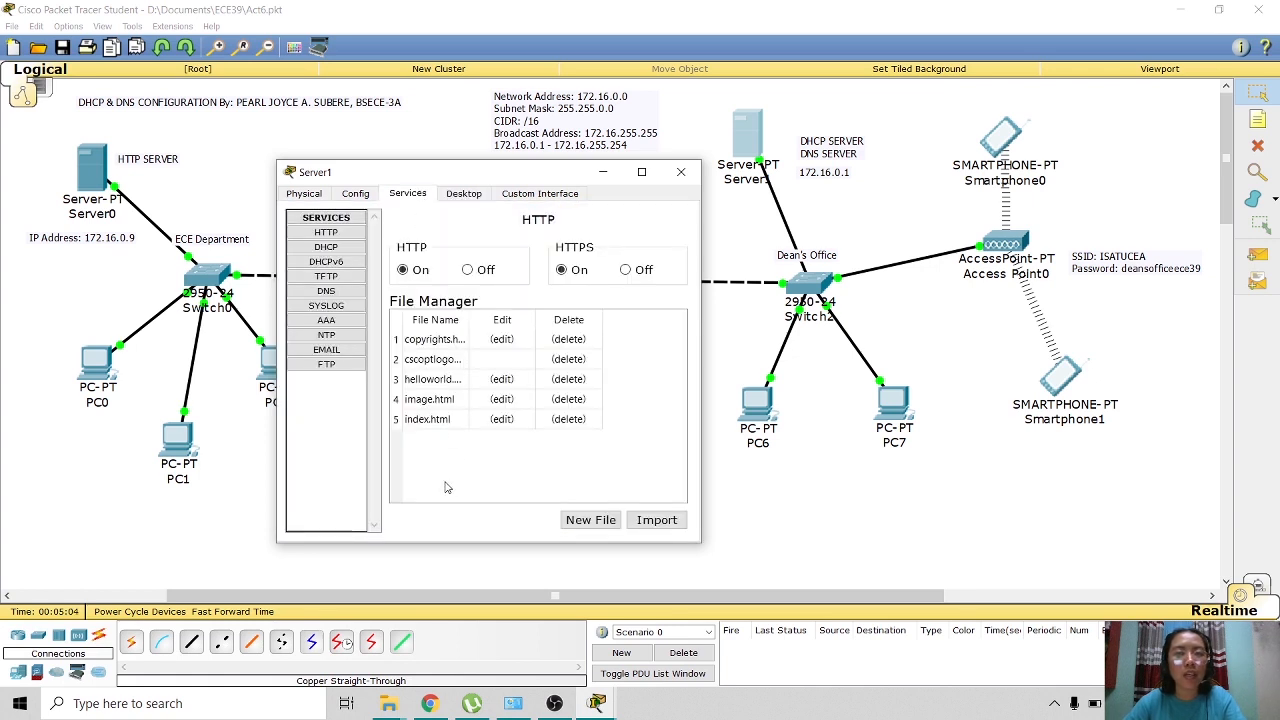
{"action": "left_click", "coordinate": [322, 247]}
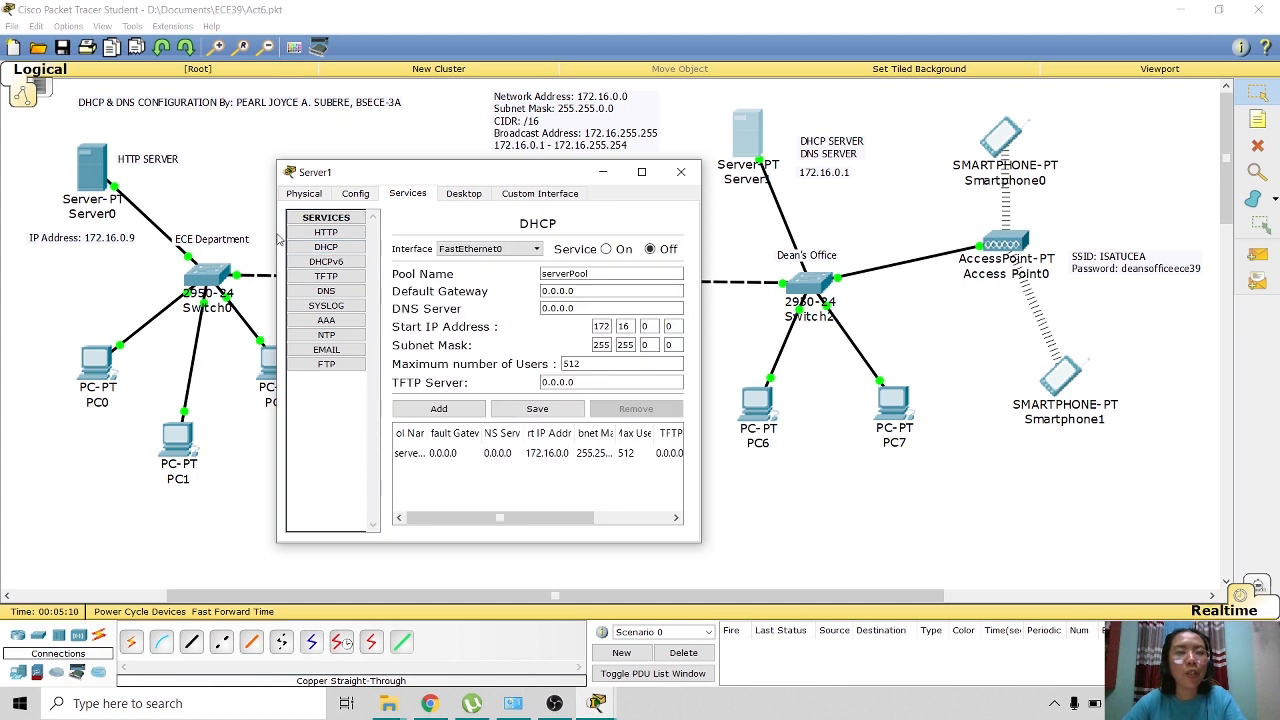
{"action": "left_click", "coordinate": [318, 234]}
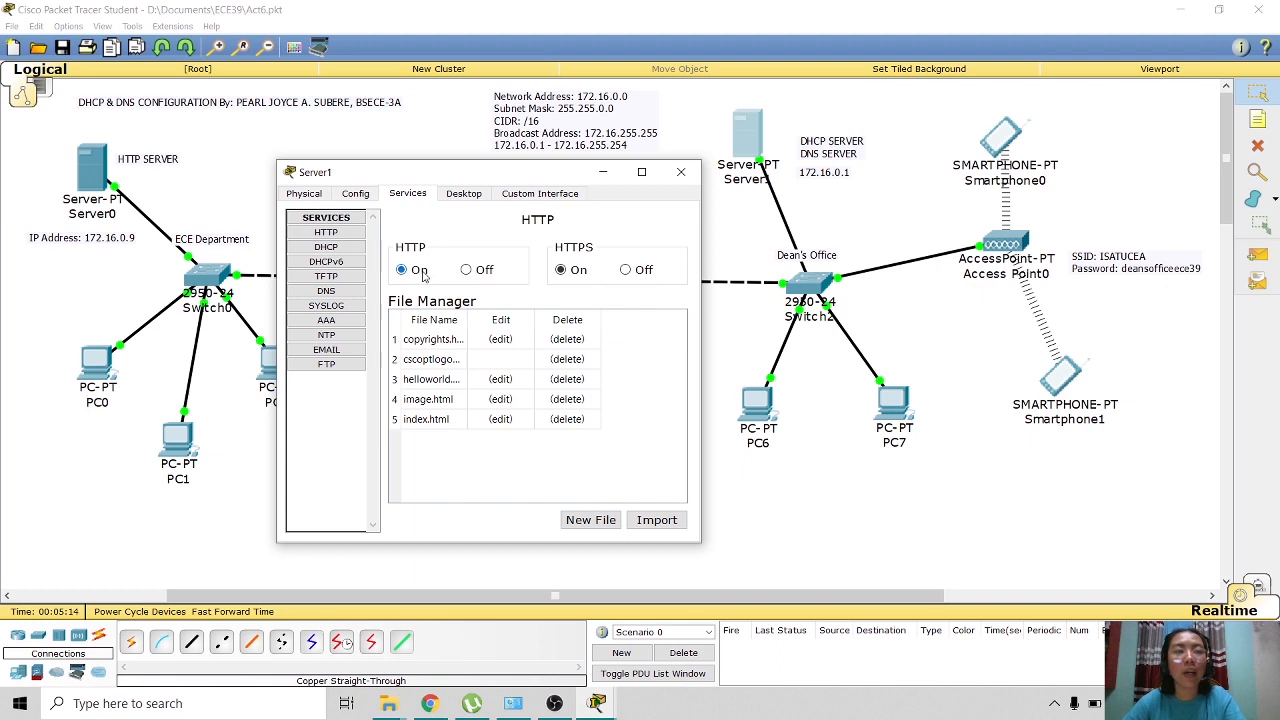
{"action": "left_click", "coordinate": [466, 270]}
{"action": "left_click", "coordinate": [342, 249]}
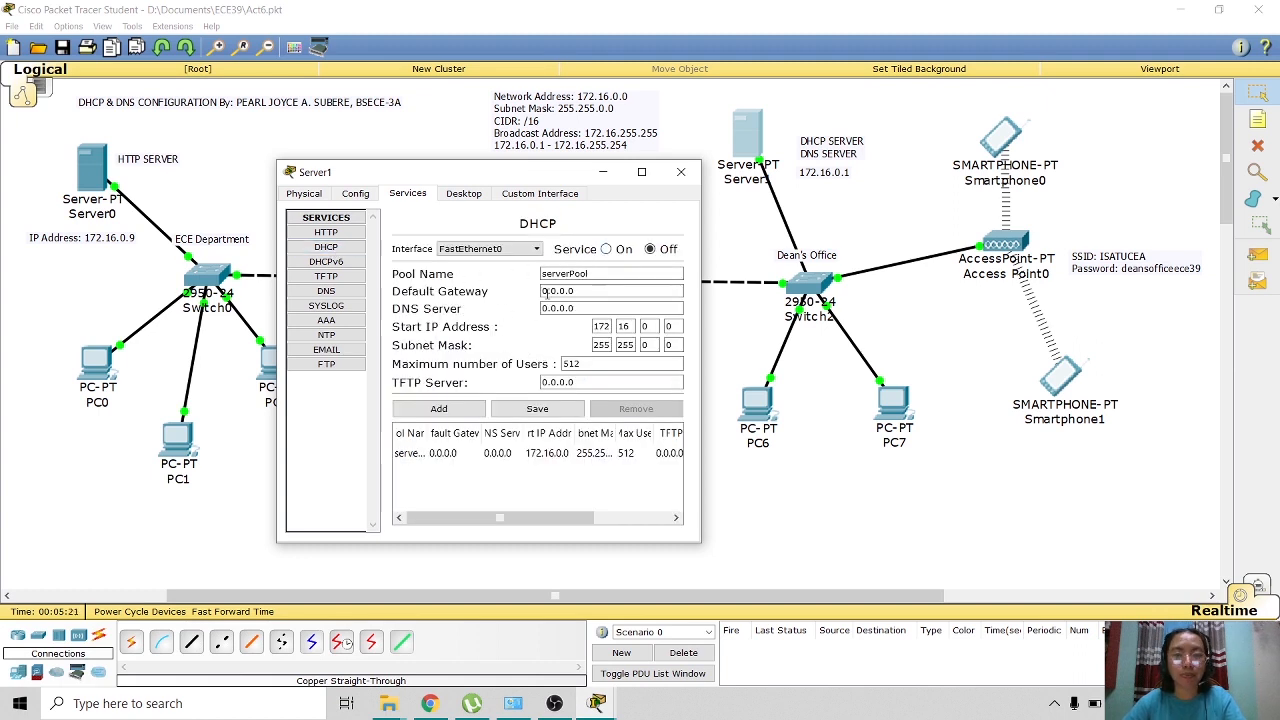
{"action": "left_click", "coordinate": [606, 250]}
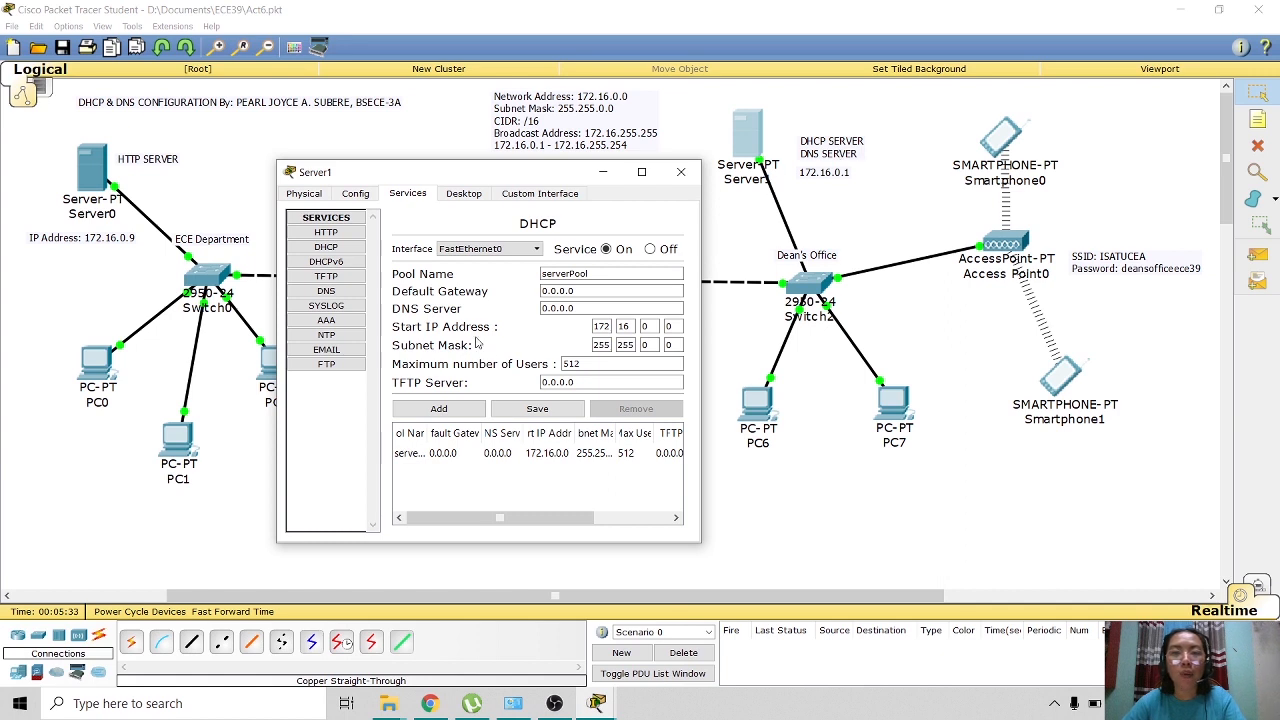
Set the DNS server of Server1's DHCP pool serverPool to 172.16.0.1.
{"action": "left_click", "coordinate": [587, 307]}
{"action": "left_click_drag", "start_coordinate": [587, 307], "coordinate": [487, 313]}
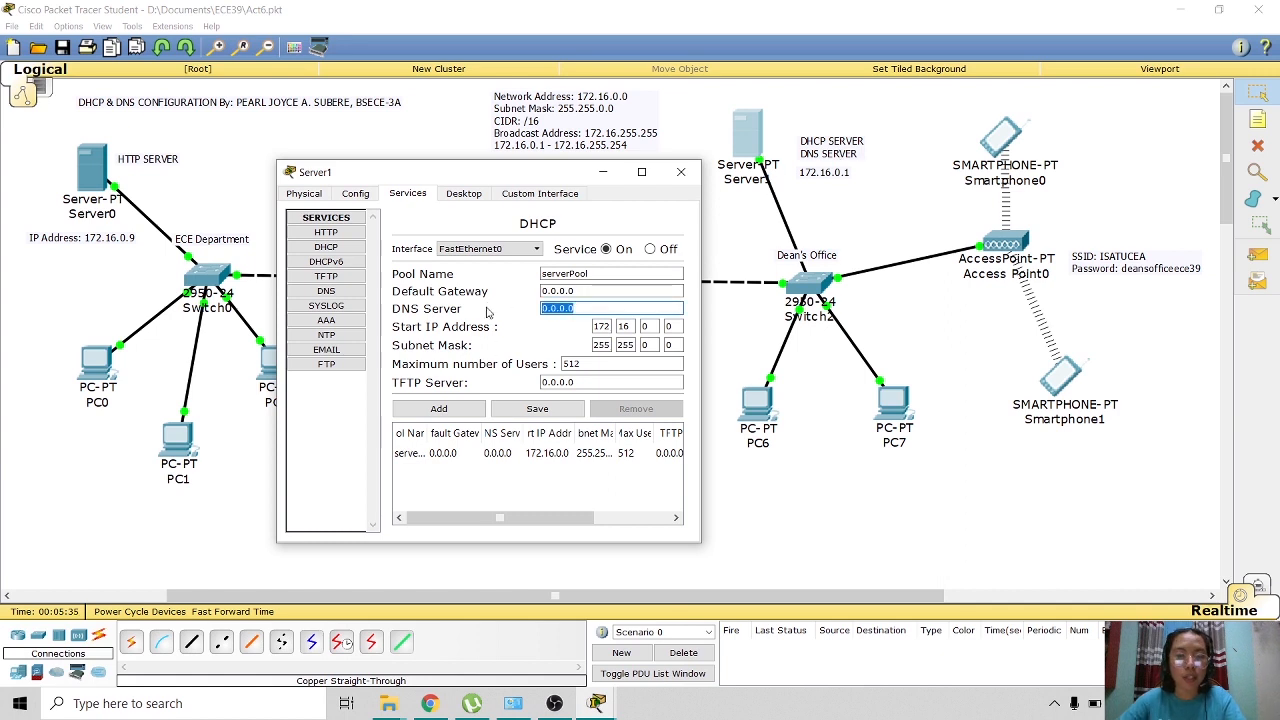
{"action": "type", "text": "172."}
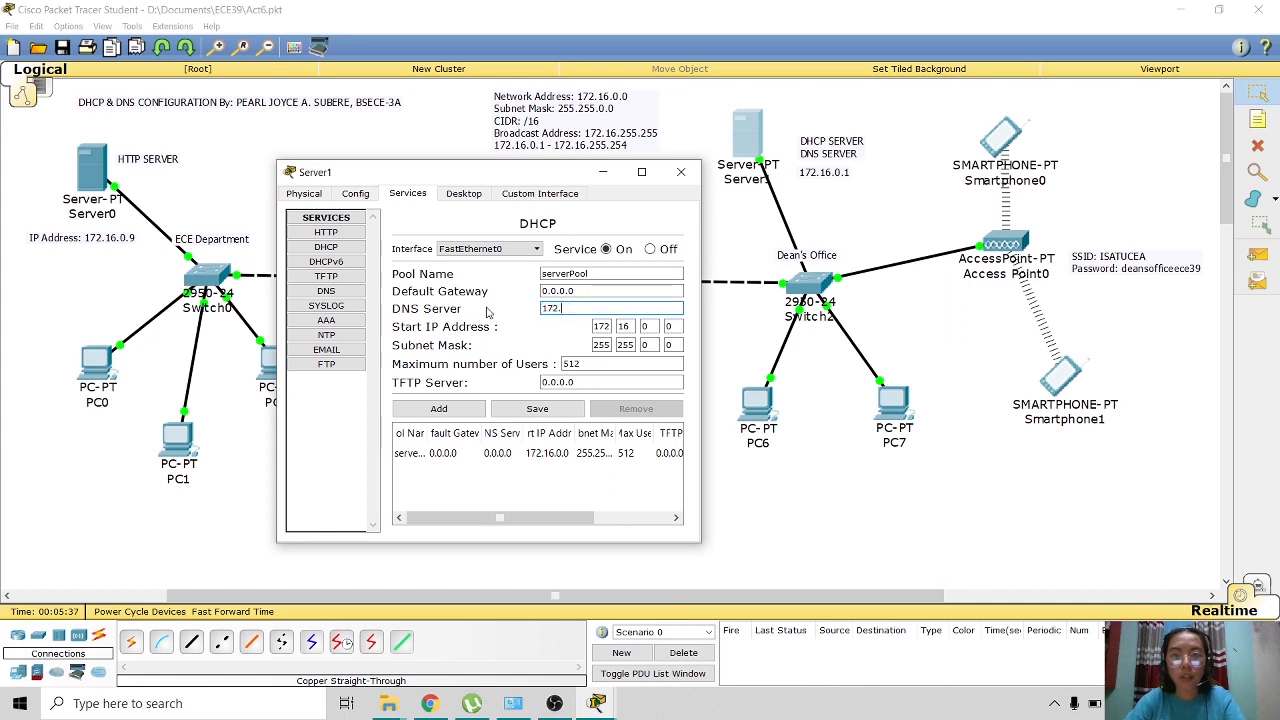
{"action": "type", "text": "16.0.1"}
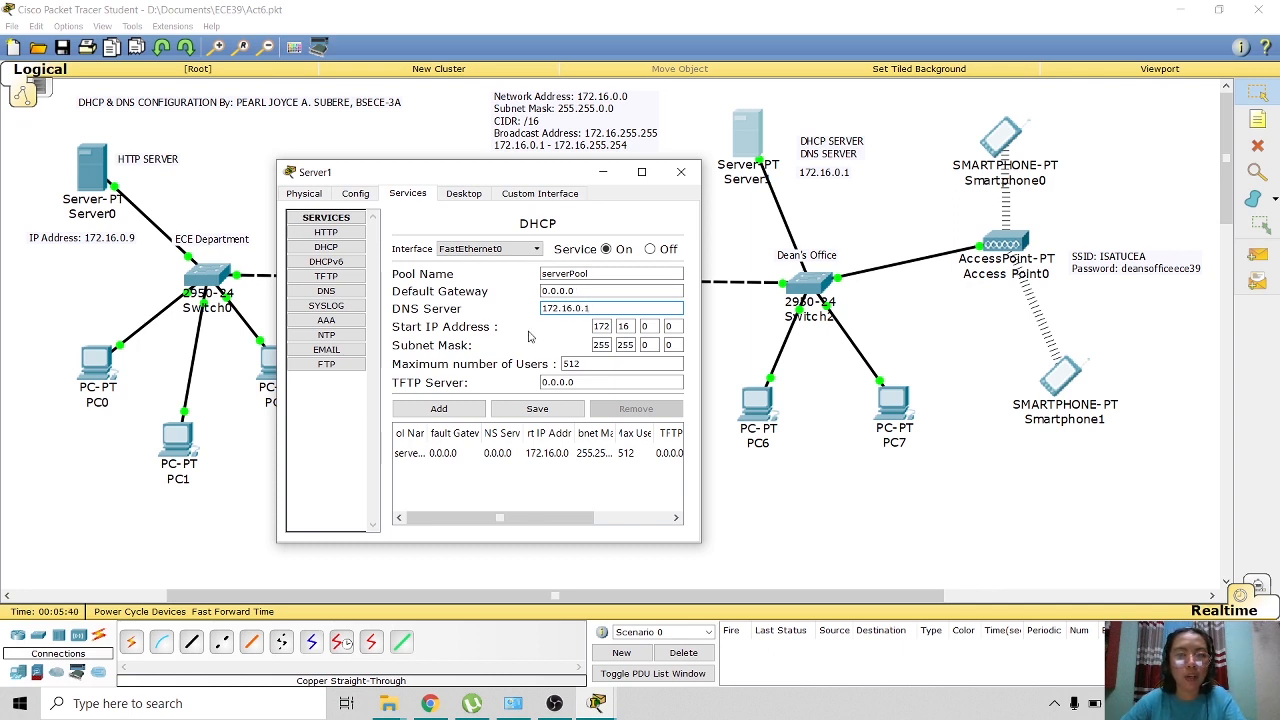
{"action": "key", "text": "Return"}
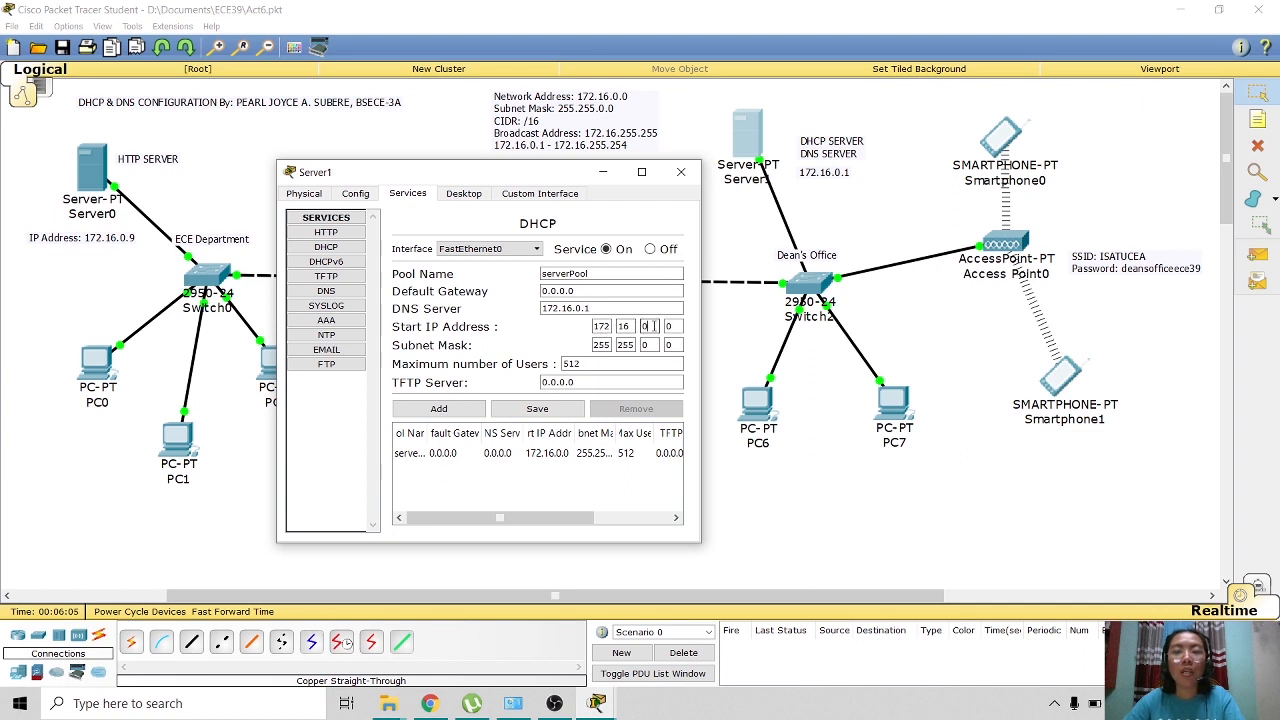
Set the start IP address of serverPool to 172.16.1.1, save the pool and close Server1's settings.
{"action": "type", "text": "1"}
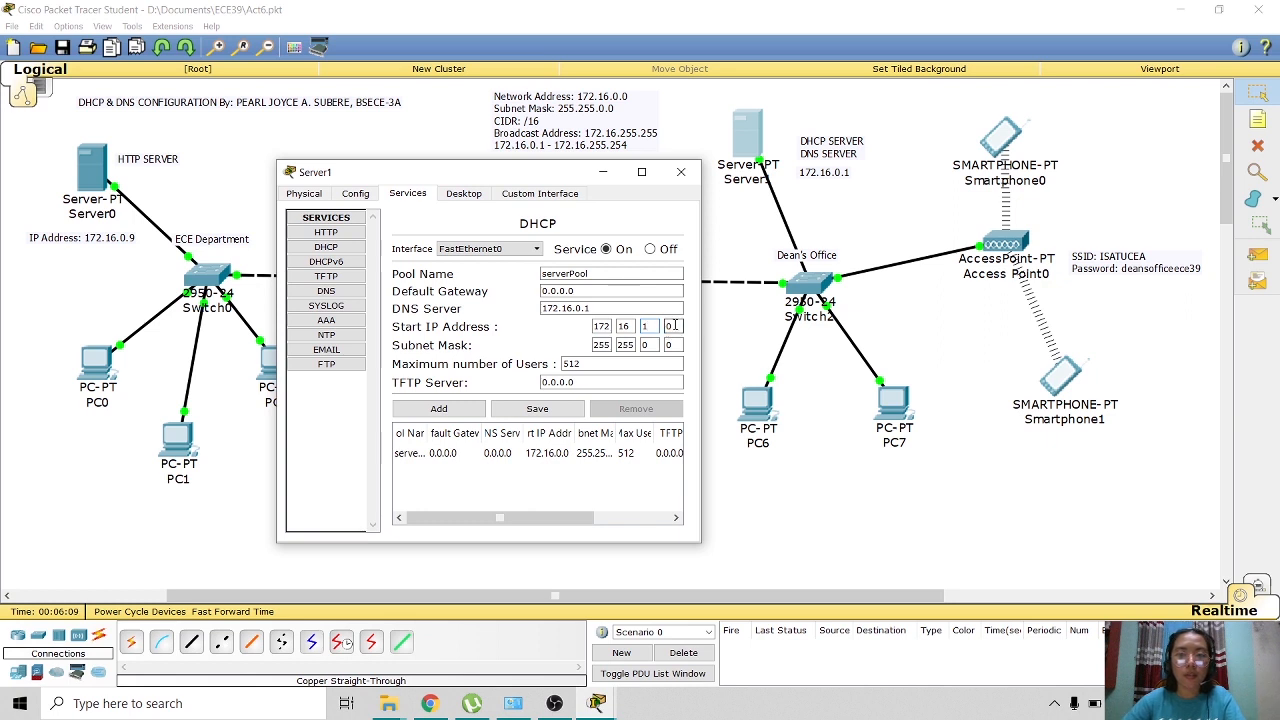
{"action": "key", "text": "BackSpace"}
{"action": "type", "text": "1"}
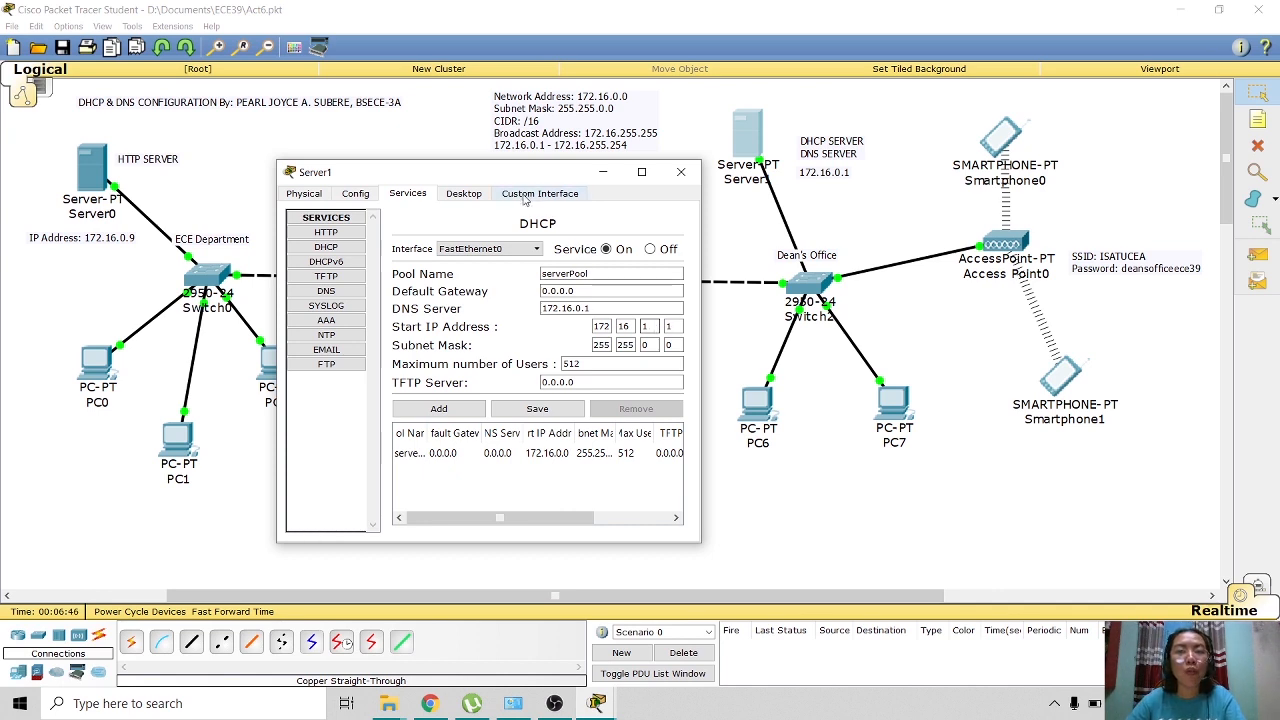
{"action": "left_click_drag", "start_coordinate": [536, 175], "coordinate": [535, 182]}
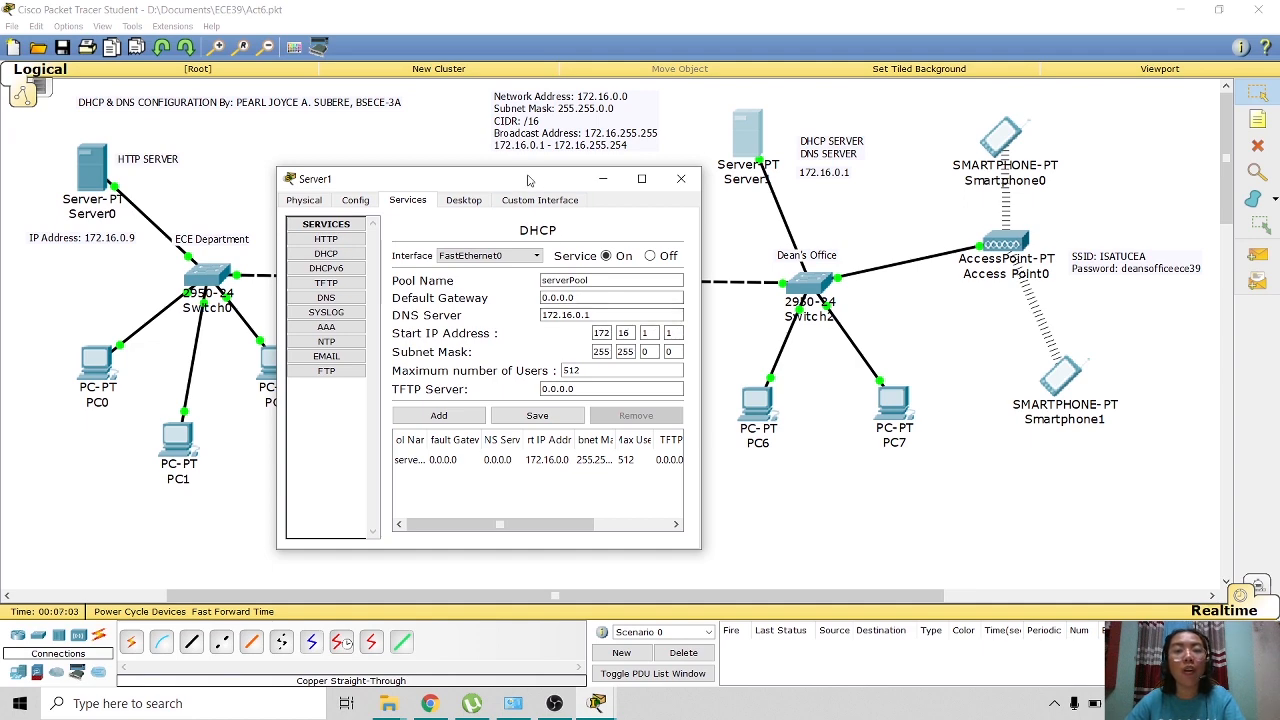
{"action": "mouse_move", "coordinate": [529, 180]}
{"action": "left_mouse_down"}
{"action": "mouse_move", "coordinate": [521, 146]}
{"action": "mouse_move", "coordinate": [519, 178]}
{"action": "mouse_move", "coordinate": [505, 177]}
{"action": "mouse_move", "coordinate": [531, 170]}
{"action": "left_mouse_up"}
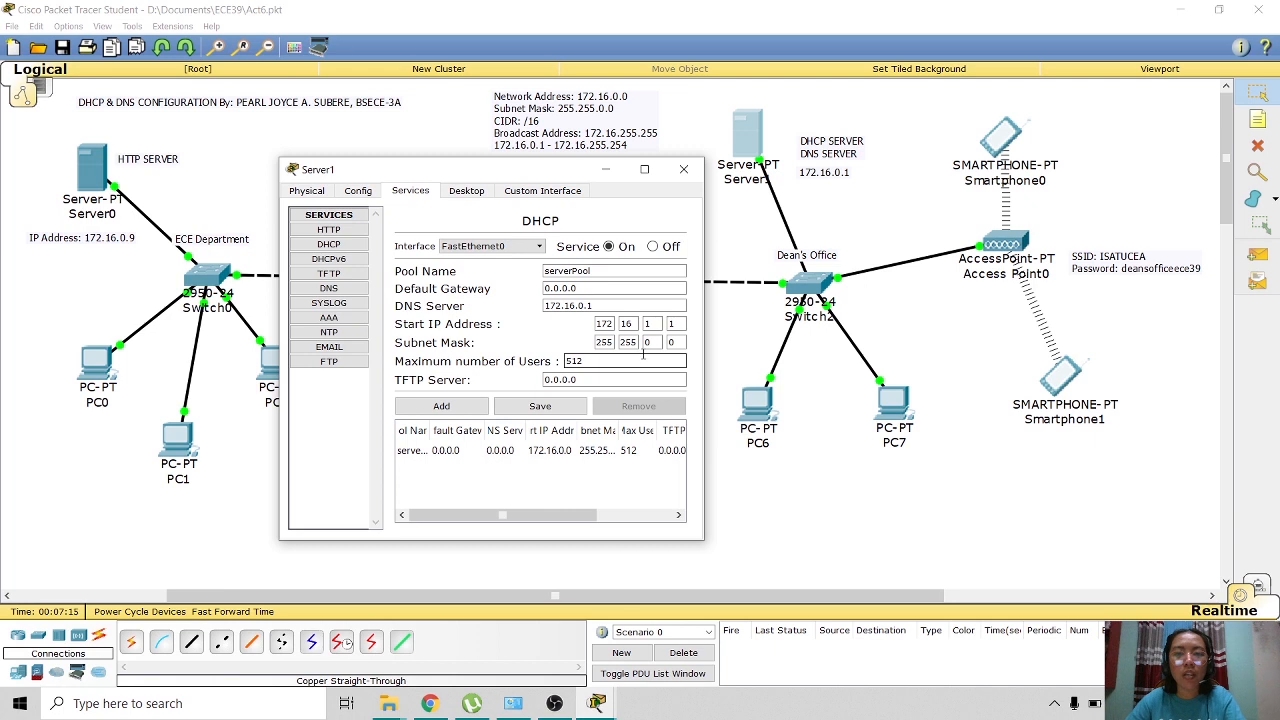
{"action": "left_click", "coordinate": [540, 406]}
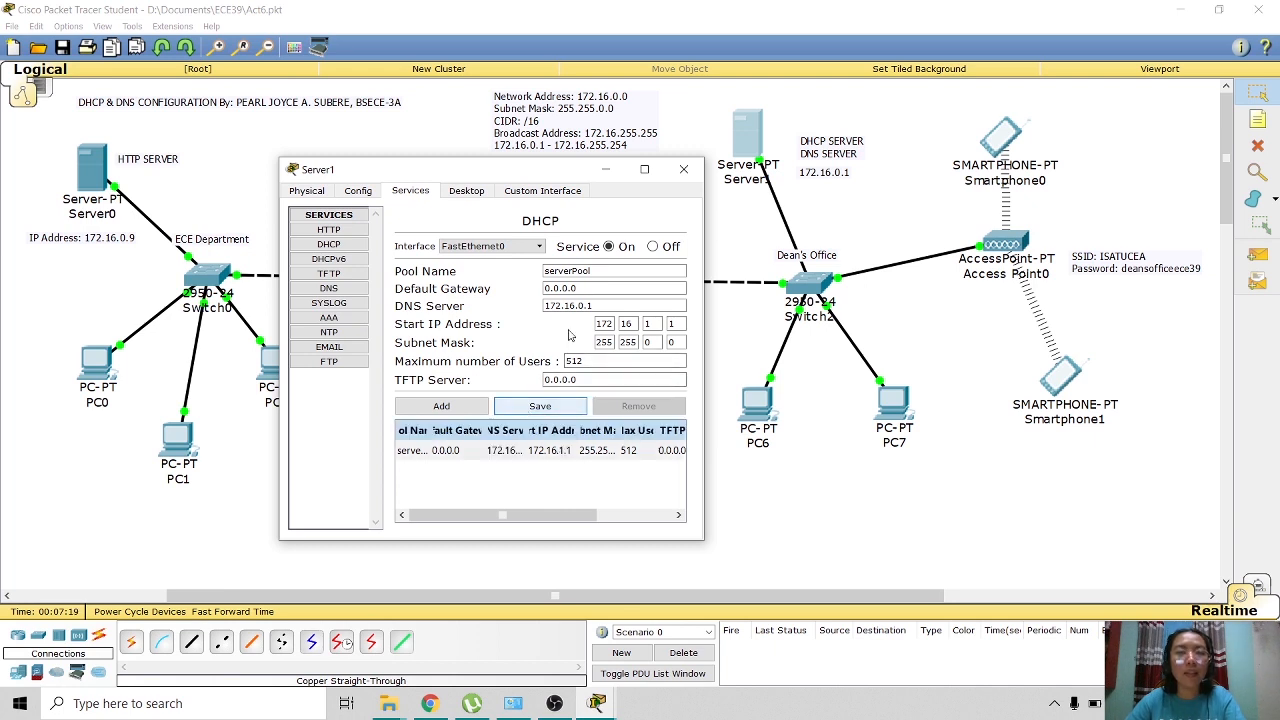
{"action": "left_click", "coordinate": [684, 171]}
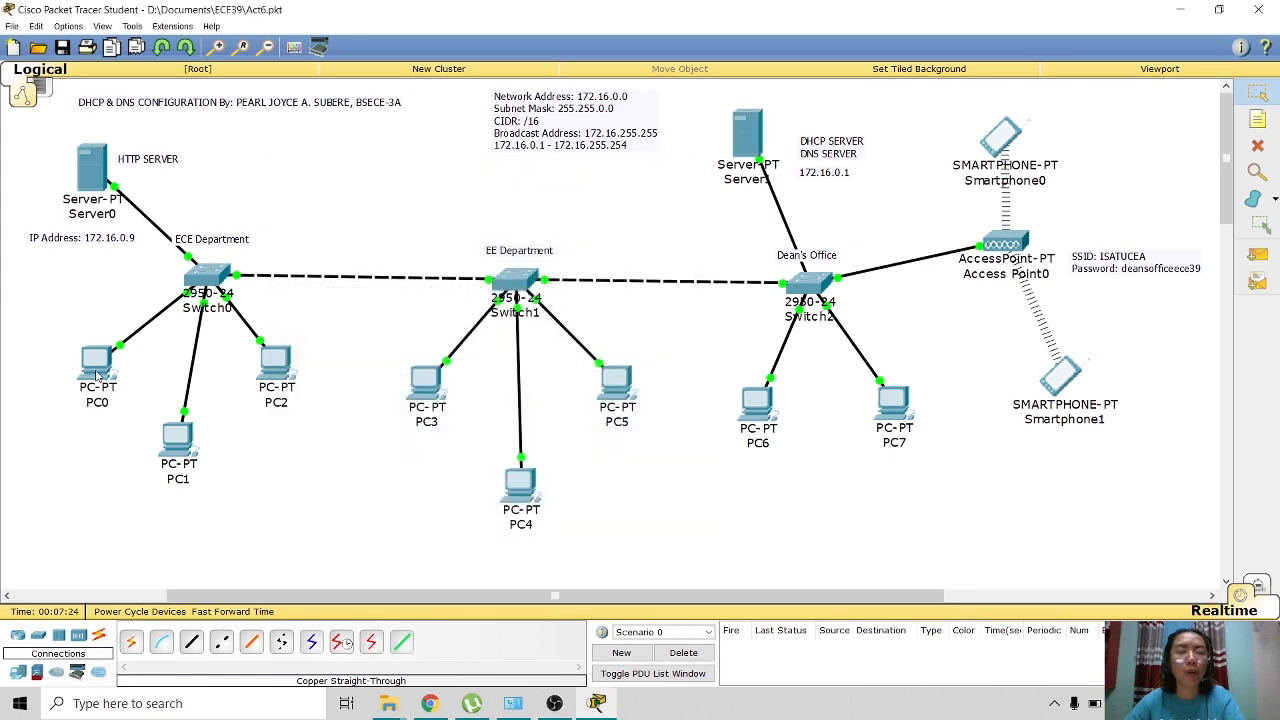
Renew PC0's DHCP address by switching its IPv4 configuration to static and back to DHCP, and close its settings.
{"action": "left_click", "coordinate": [97, 375]}
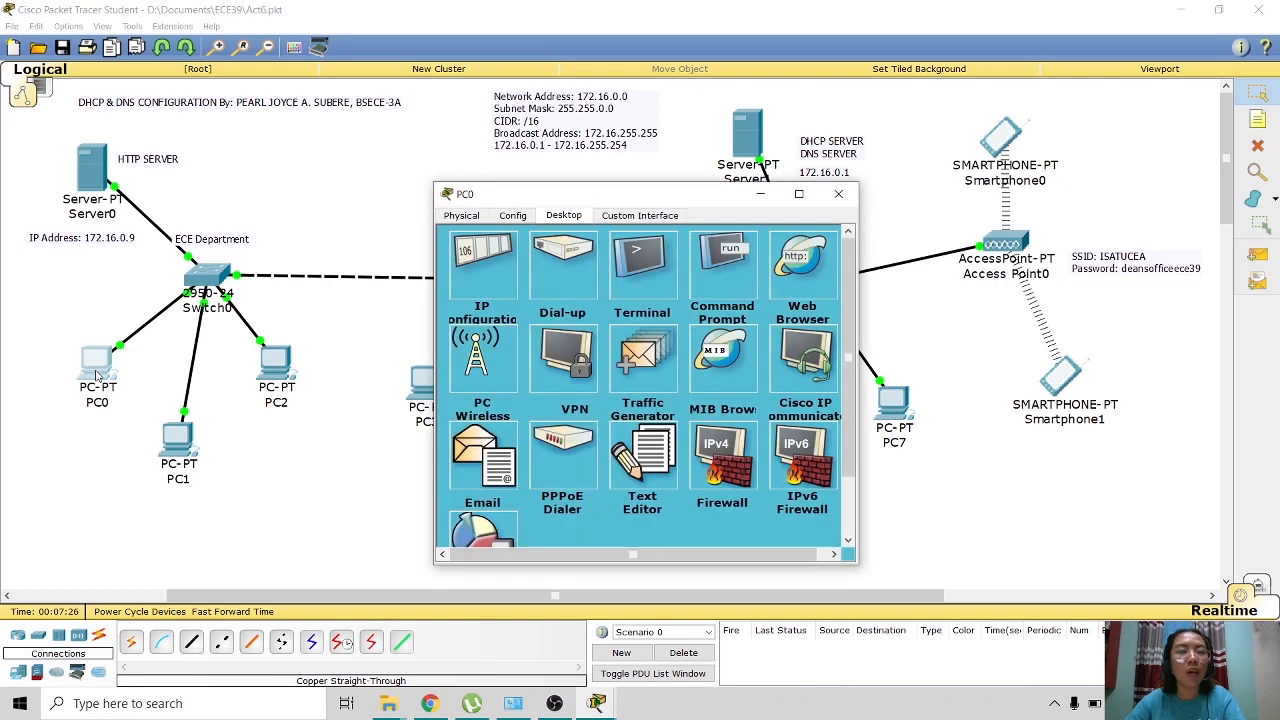
{"action": "left_click_drag", "start_coordinate": [661, 199], "coordinate": [514, 178]}
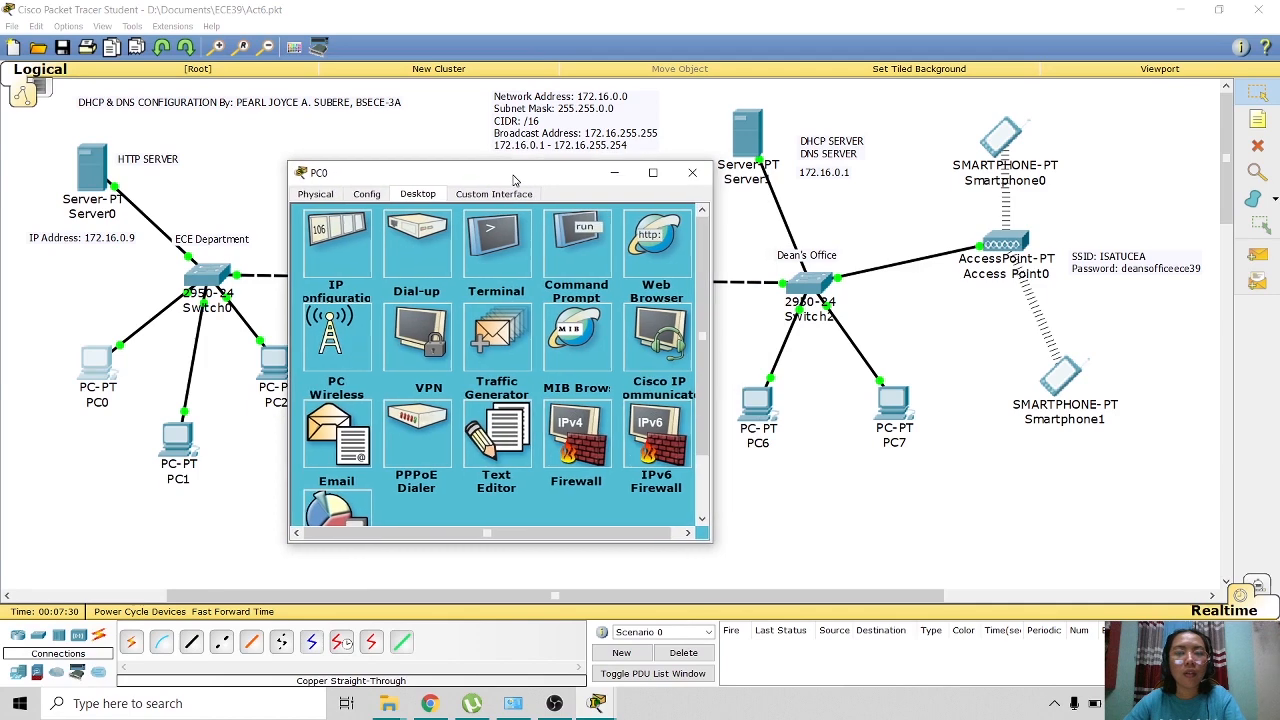
{"action": "left_click", "coordinate": [321, 256]}
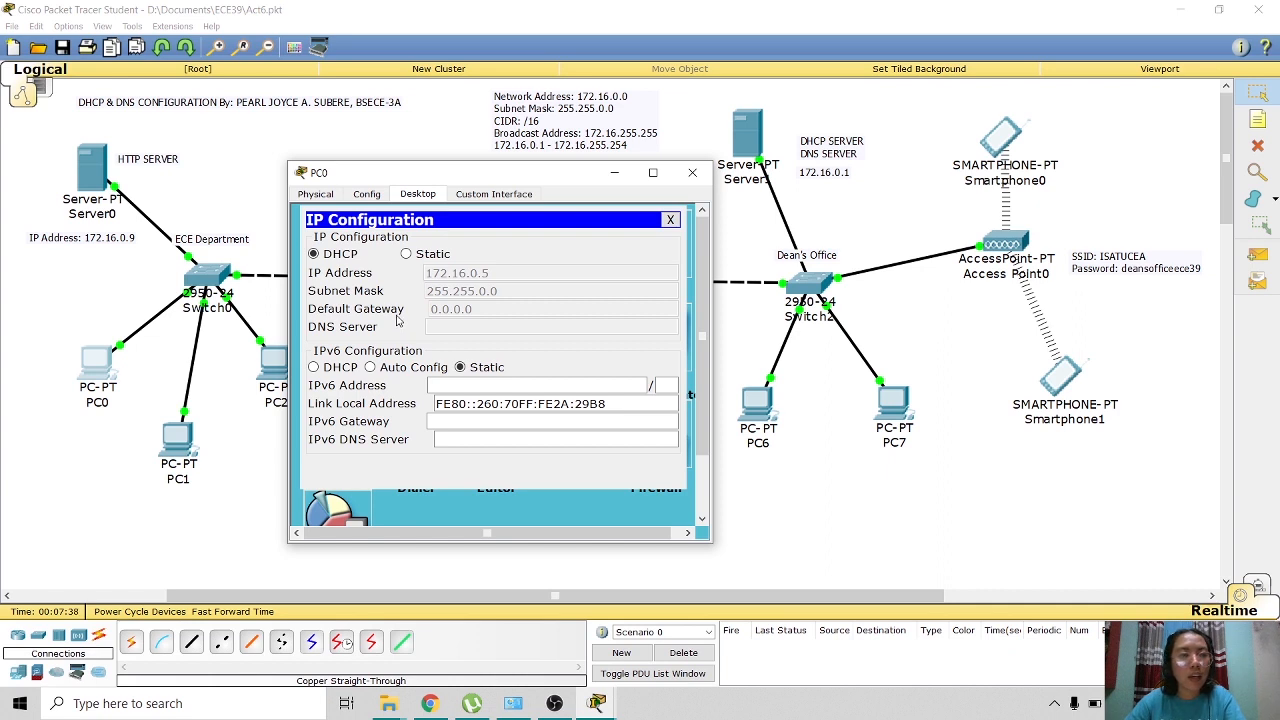
{"action": "left_click", "coordinate": [406, 254]}
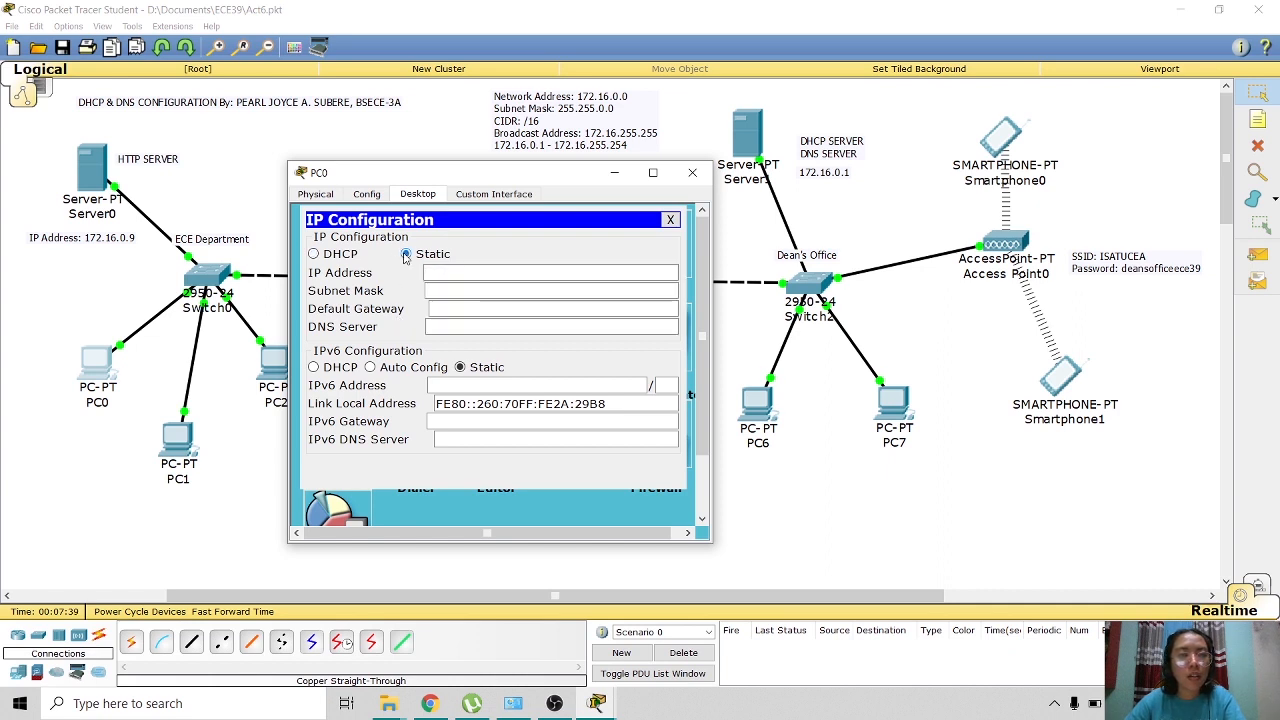
{"action": "left_click", "coordinate": [314, 254]}
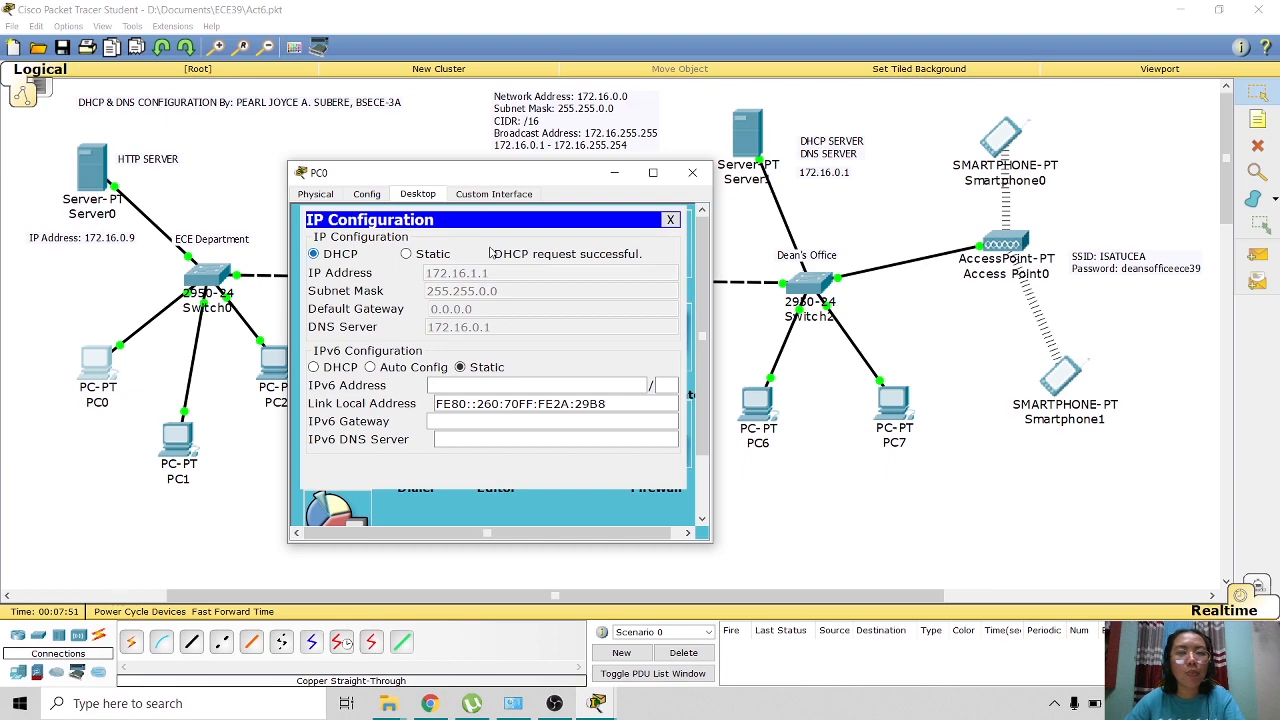
{"action": "left_click", "coordinate": [692, 172]}
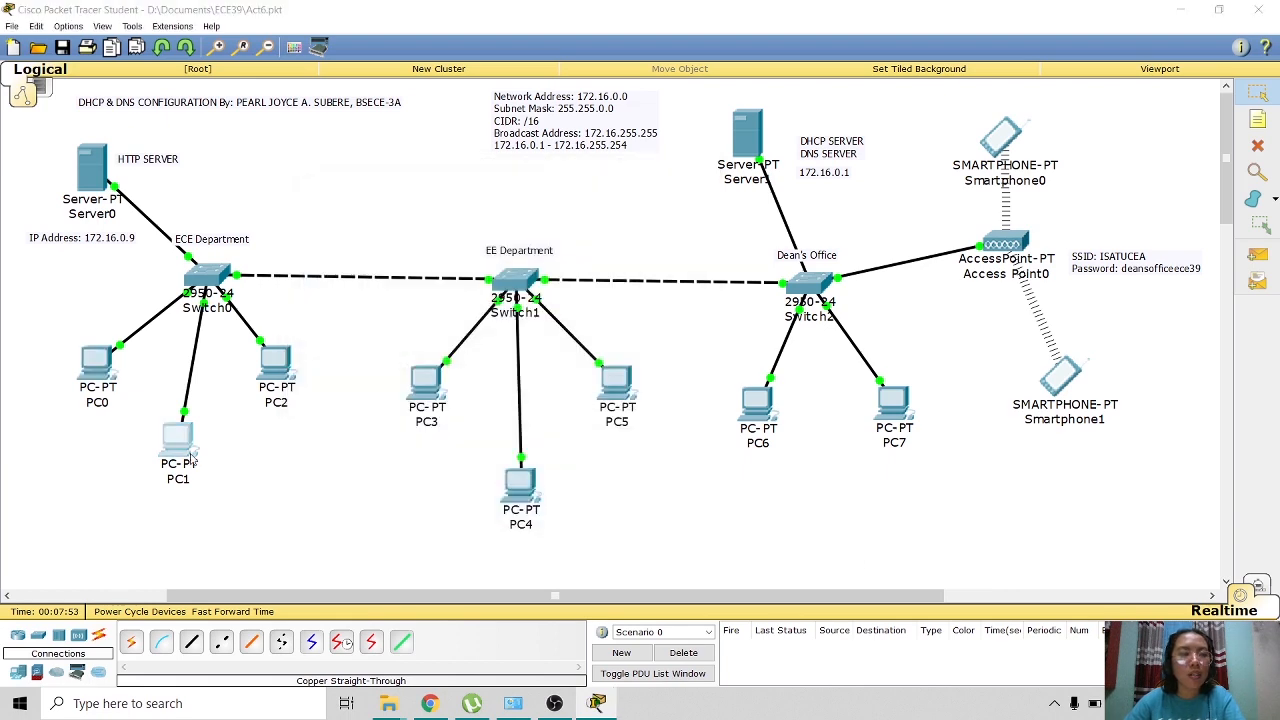
Renew PC1's DHCP address by switching its IPv4 configuration to static and back to DHCP, and close its settings.
{"action": "left_click", "coordinate": [186, 450]}
{"action": "left_click", "coordinate": [485, 266]}
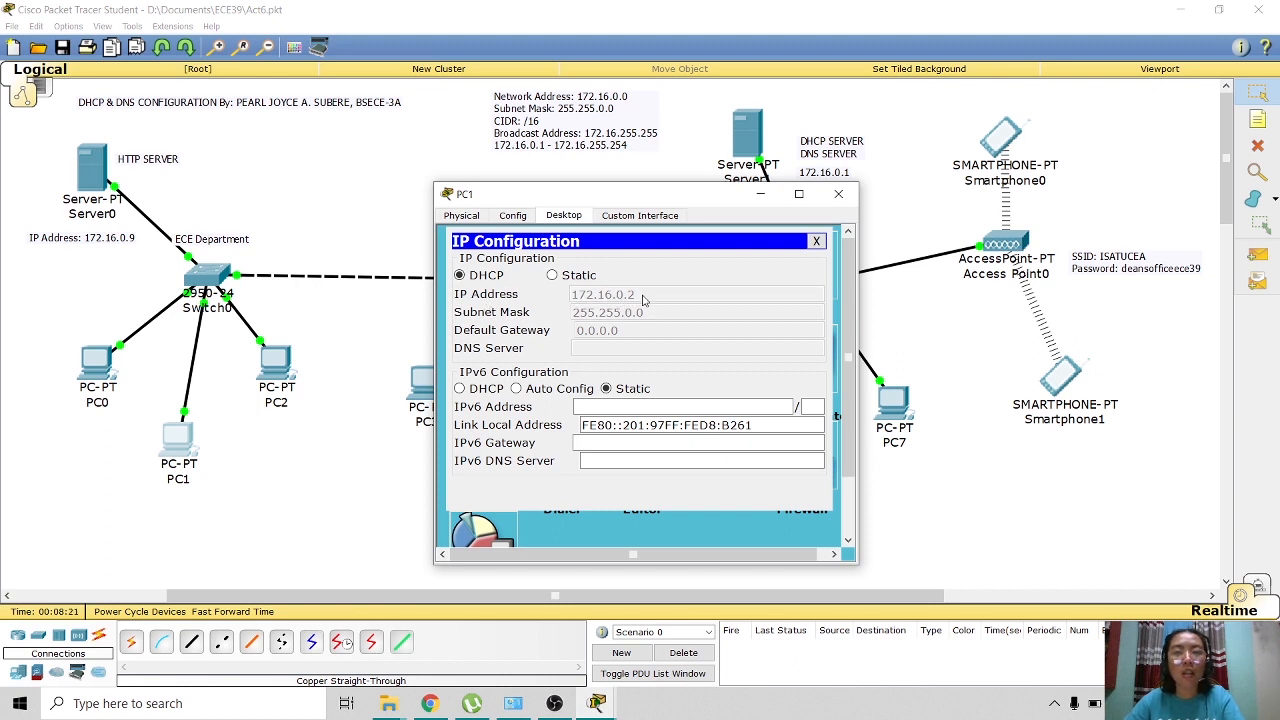
{"action": "left_click", "coordinate": [552, 275]}
{"action": "left_click", "coordinate": [459, 275]}
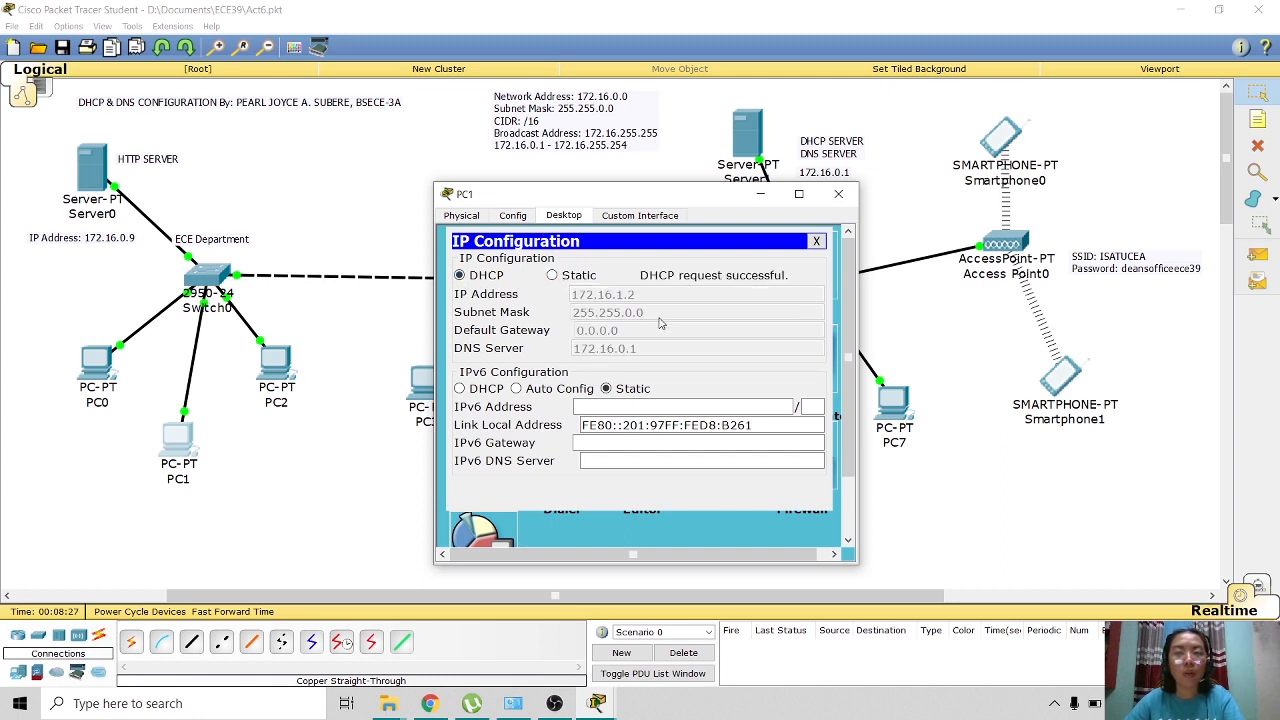
{"action": "left_click", "coordinate": [838, 193]}
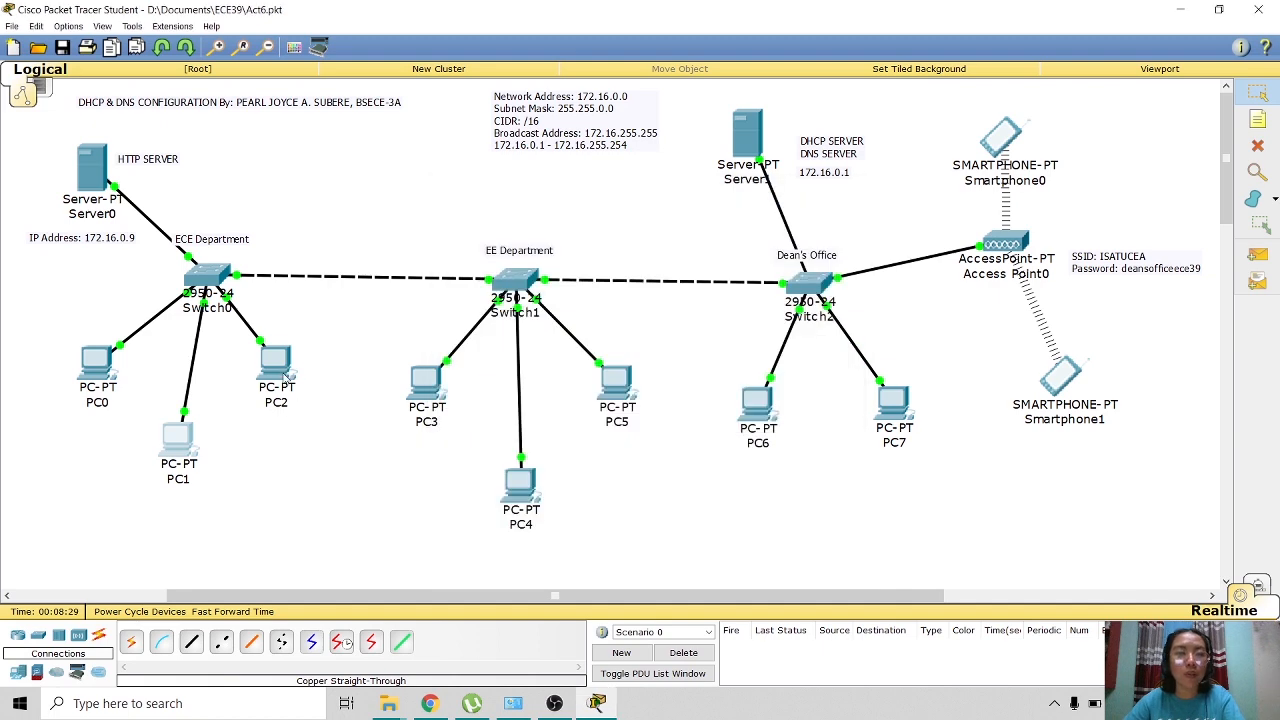
Renew PC2's DHCP address by switching its IPv4 configuration to static and back to DHCP, and close its settings.
{"action": "left_click", "coordinate": [285, 370]}
{"action": "left_click", "coordinate": [470, 268]}
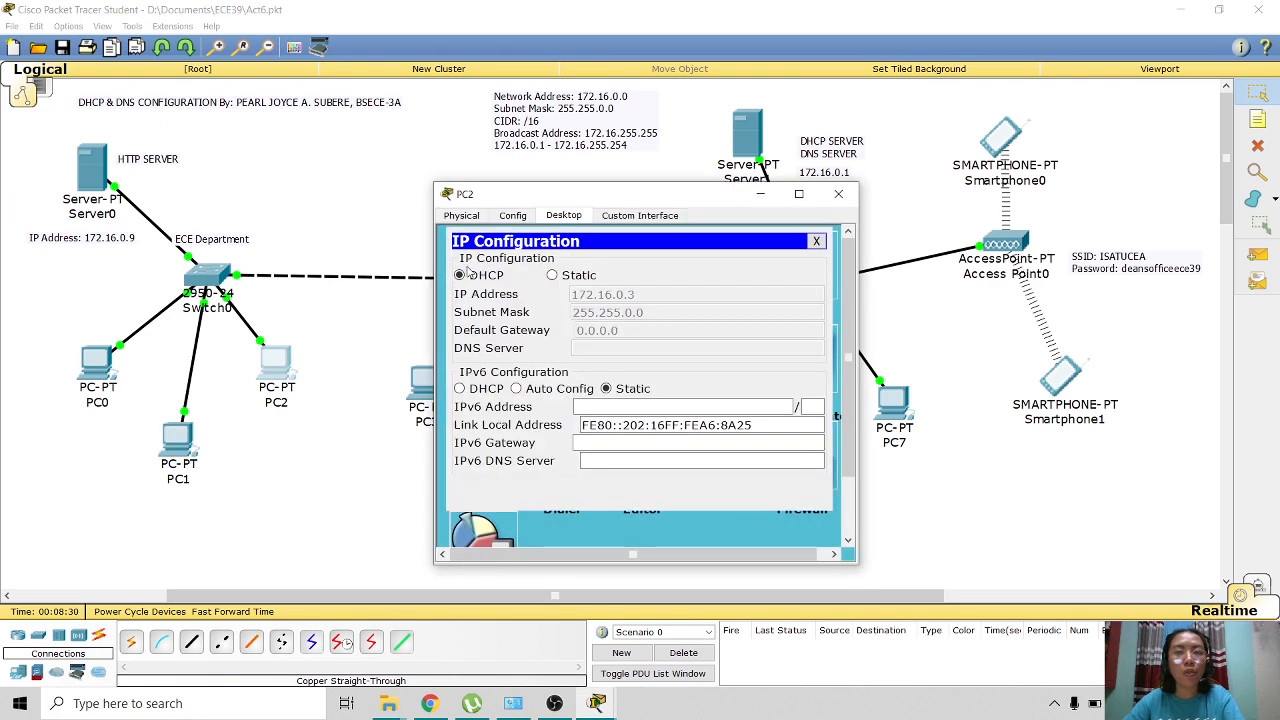
{"action": "left_click", "coordinate": [553, 276]}
{"action": "left_click", "coordinate": [461, 276]}
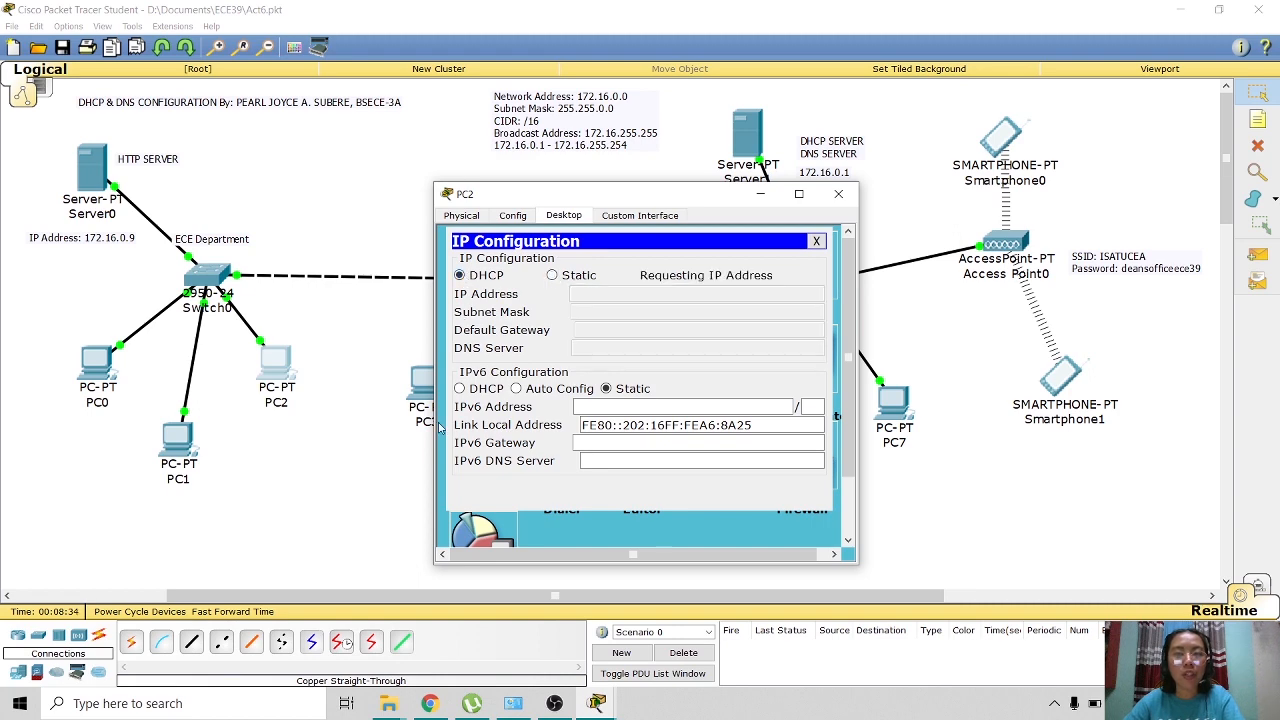
{"action": "left_click", "coordinate": [380, 501]}
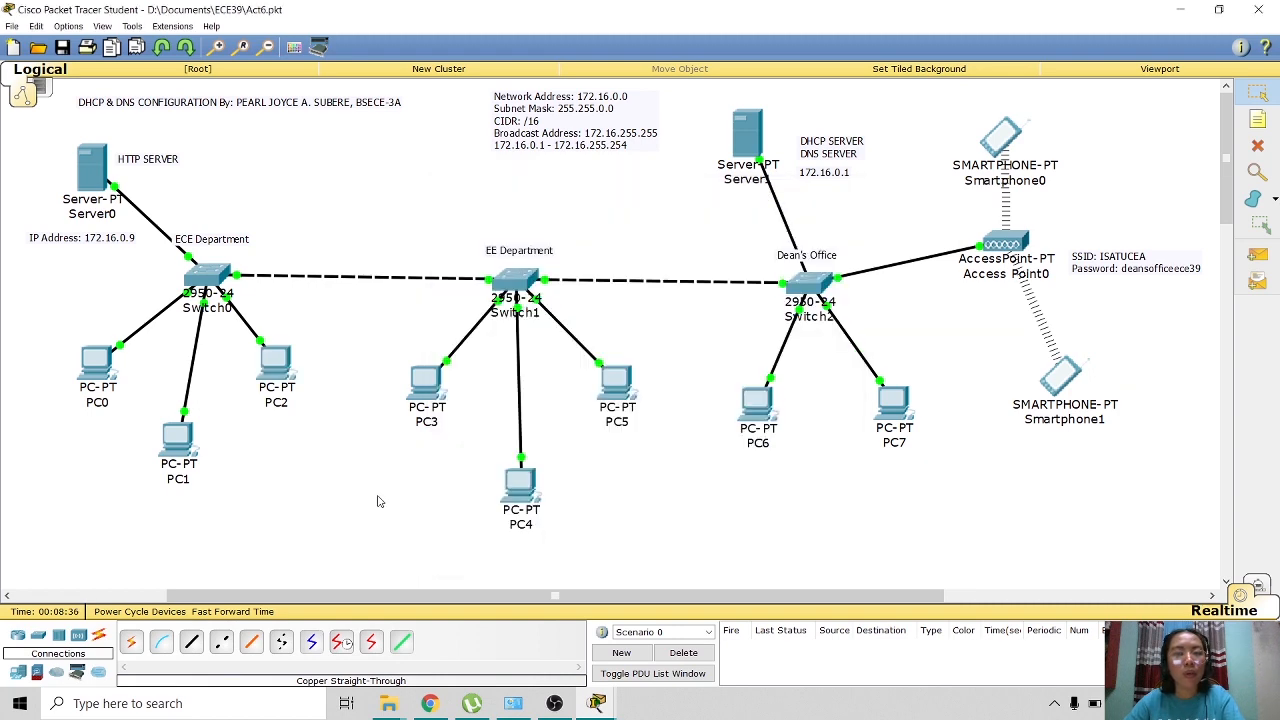
Renew PC3's DHCP address by switching its IPv4 configuration to static and back to DHCP, and close its settings.
{"action": "left_click", "coordinate": [417, 405]}
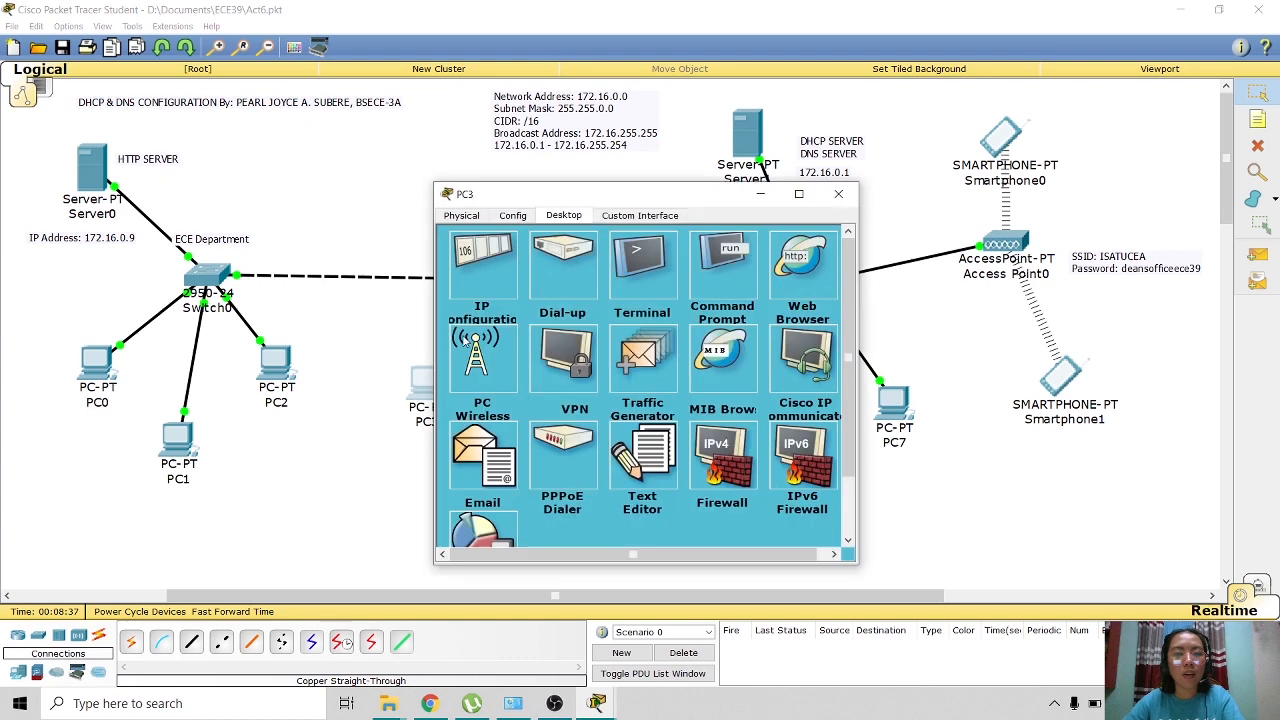
{"action": "left_click", "coordinate": [490, 296]}
{"action": "left_click", "coordinate": [553, 276]}
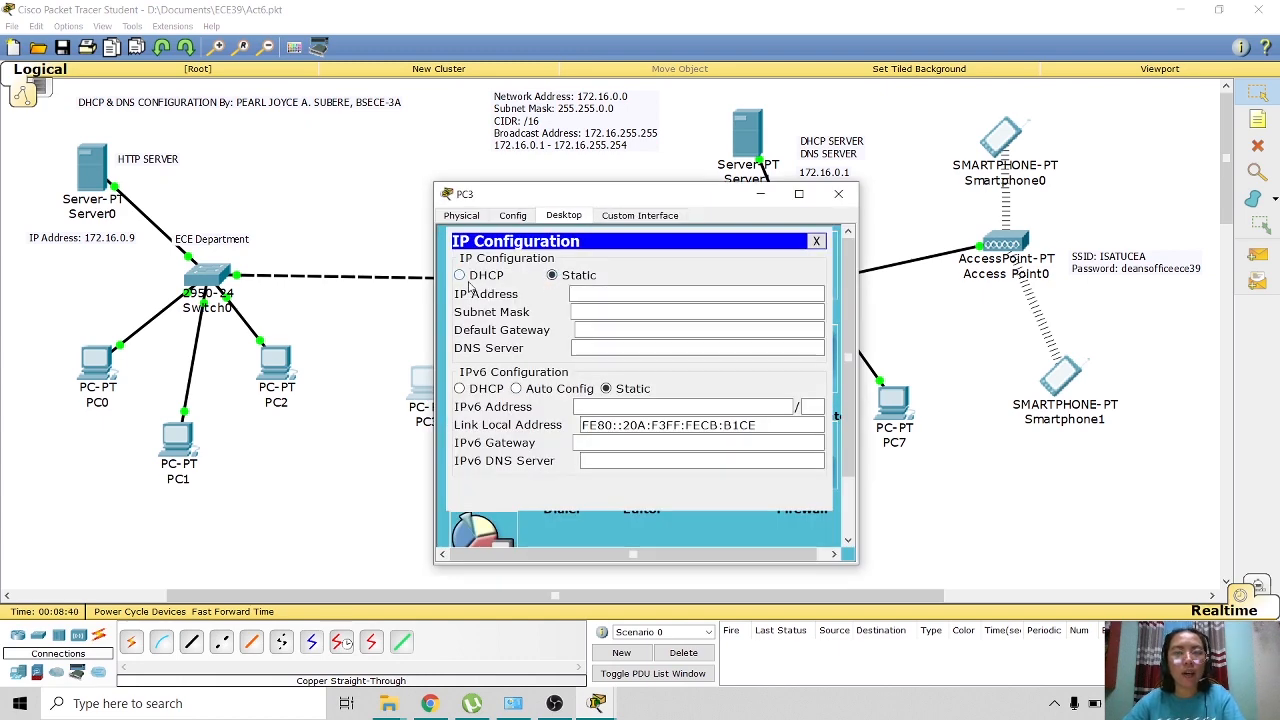
{"action": "left_click", "coordinate": [459, 276]}
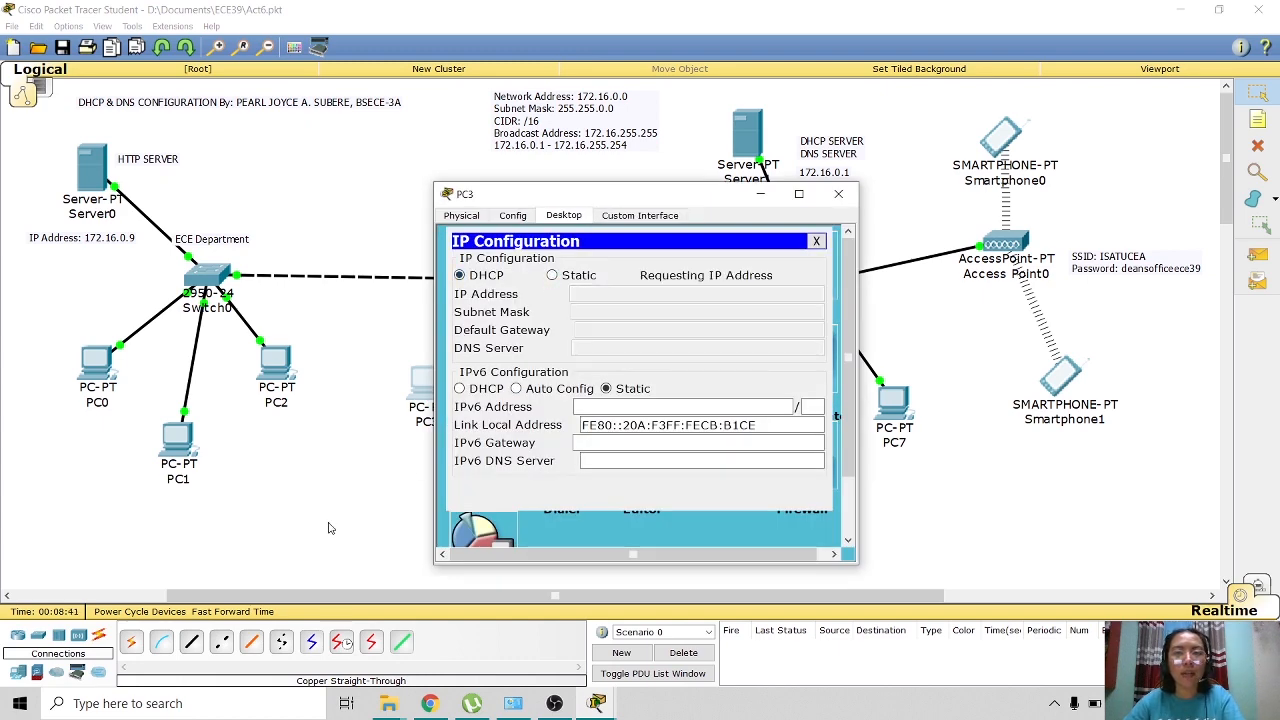
{"action": "left_click", "coordinate": [325, 537]}
Renew PC4's DHCP address by switching its IPv4 configuration to static and back to DHCP, and close its settings.
{"action": "left_click", "coordinate": [527, 497]}
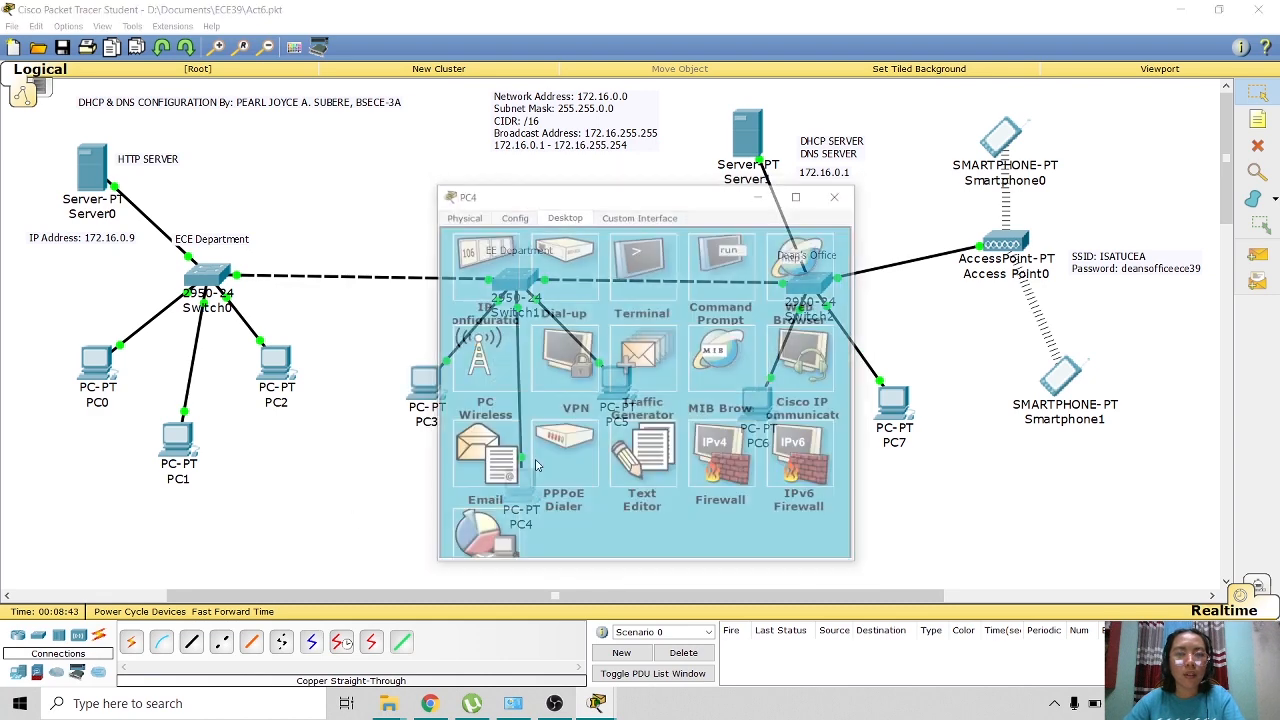
{"action": "left_click", "coordinate": [465, 277]}
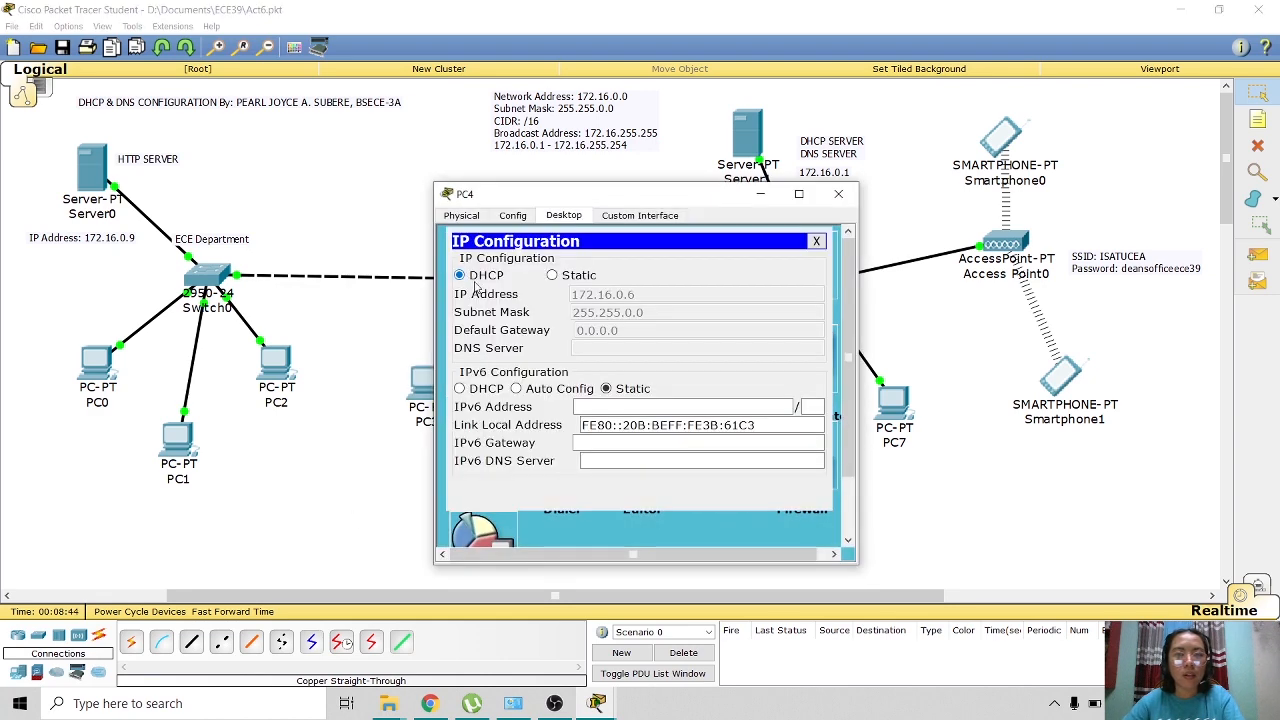
{"action": "left_click", "coordinate": [552, 275]}
{"action": "left_click", "coordinate": [460, 276]}
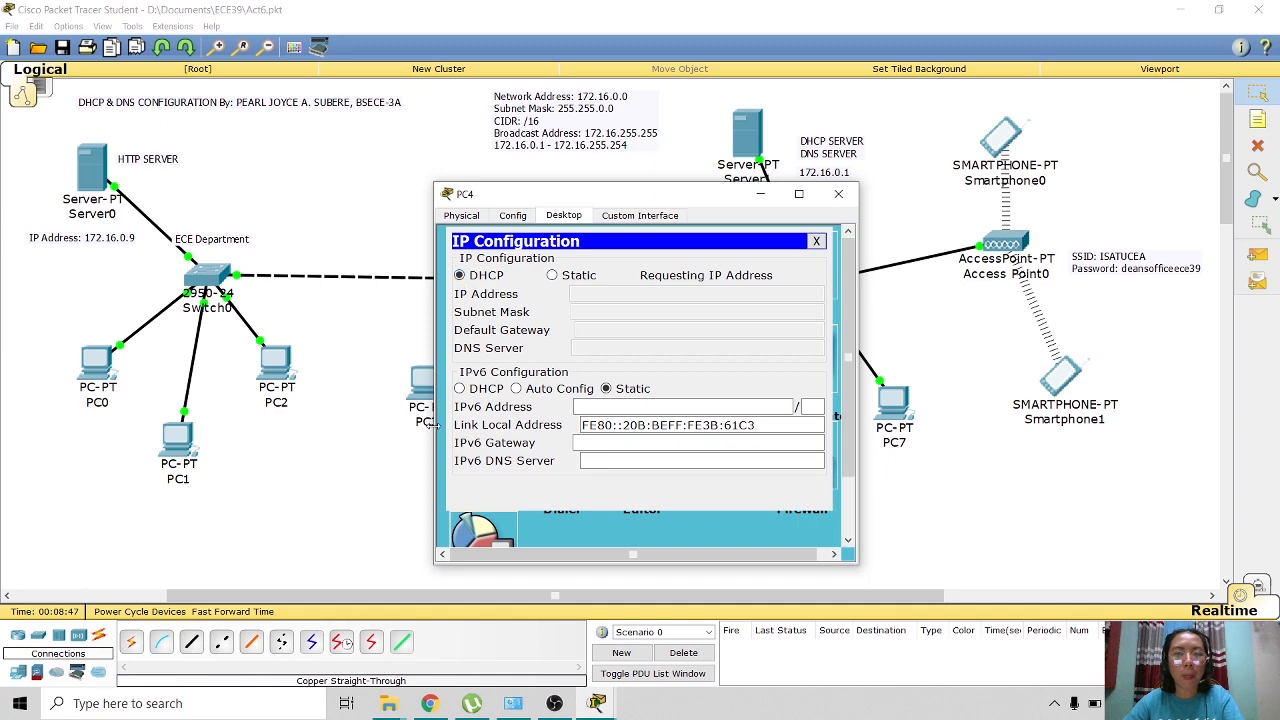
{"action": "left_click", "coordinate": [366, 521]}
Renew PC5's DHCP address by switching its IPv4 configuration to static and back to DHCP, and close its settings.
{"action": "left_click", "coordinate": [622, 393]}
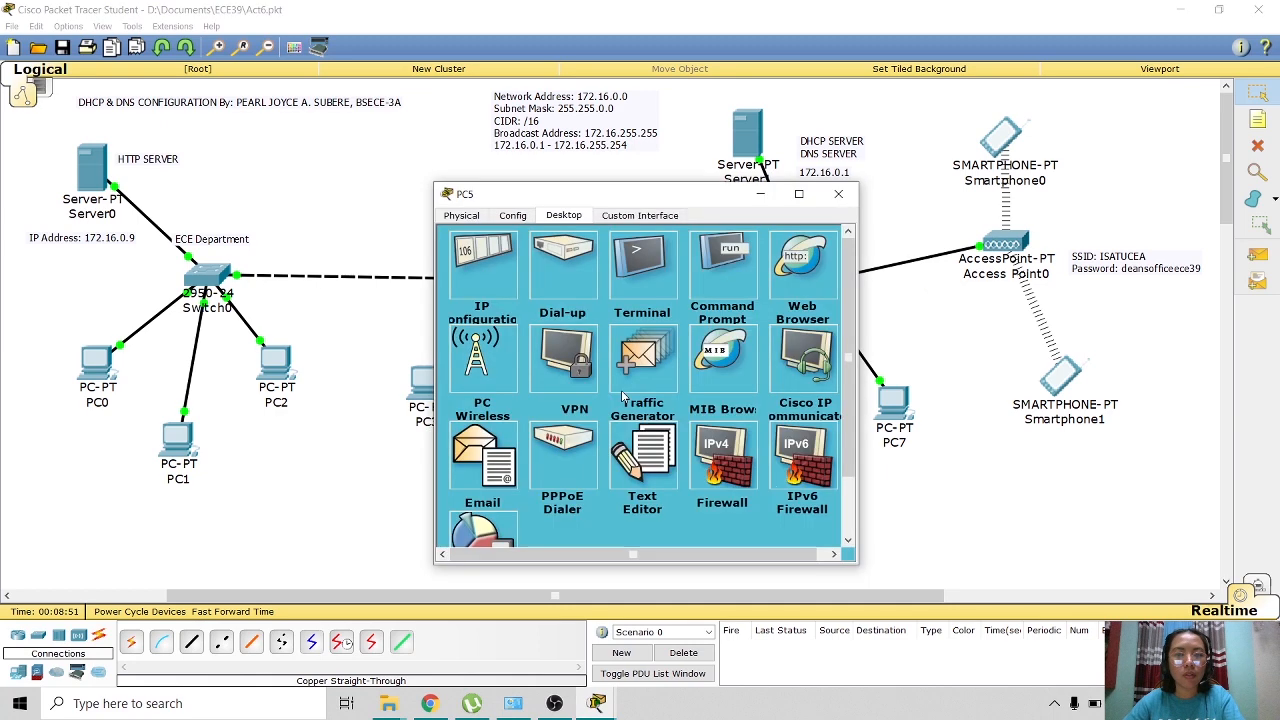
{"action": "left_click", "coordinate": [489, 288]}
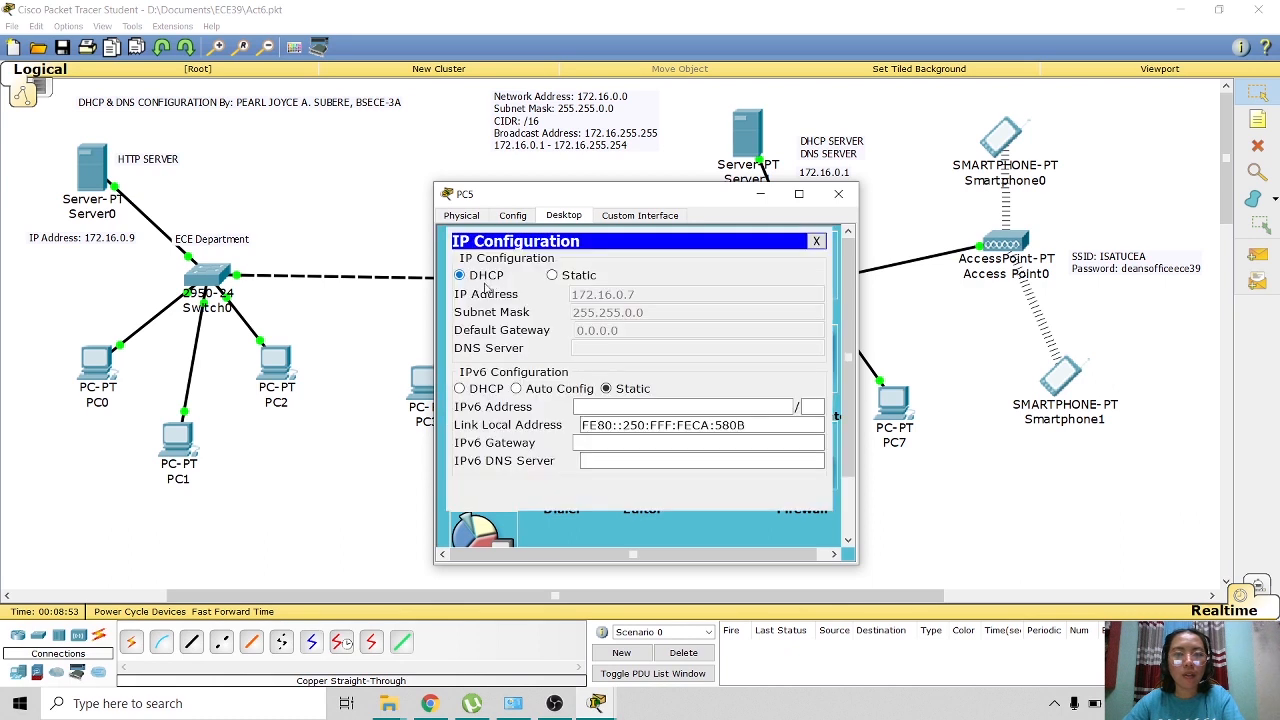
{"action": "left_click", "coordinate": [551, 275]}
{"action": "left_click", "coordinate": [460, 275]}
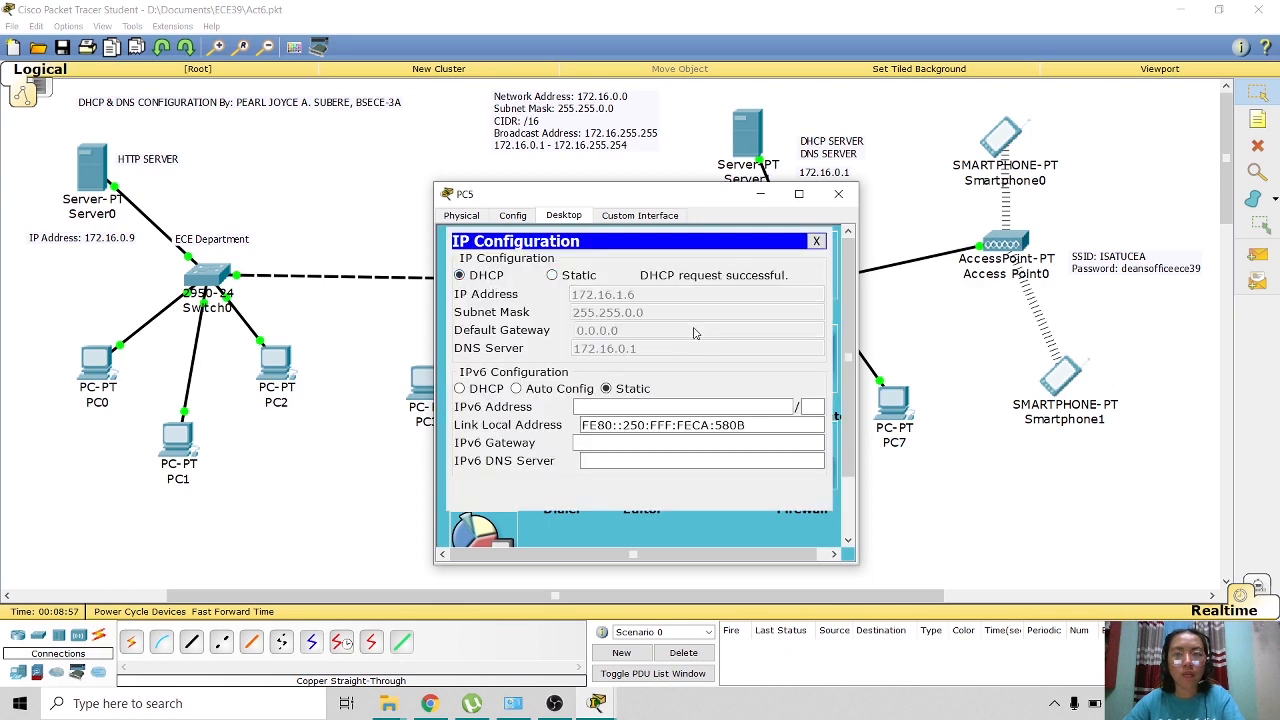
{"action": "left_click", "coordinate": [838, 193]}
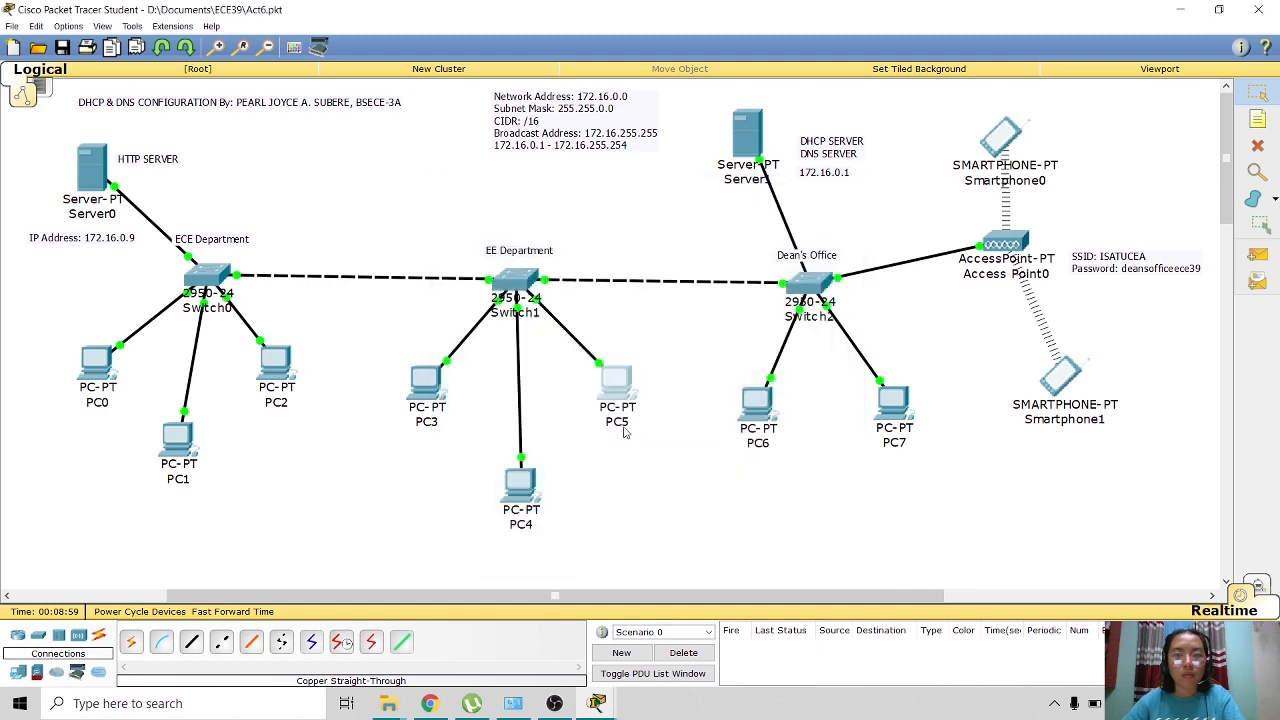
Renew PC6's DHCP address by switching its IPv4 configuration to static and back to DHCP, and close its settings.
{"action": "left_click", "coordinate": [752, 420]}
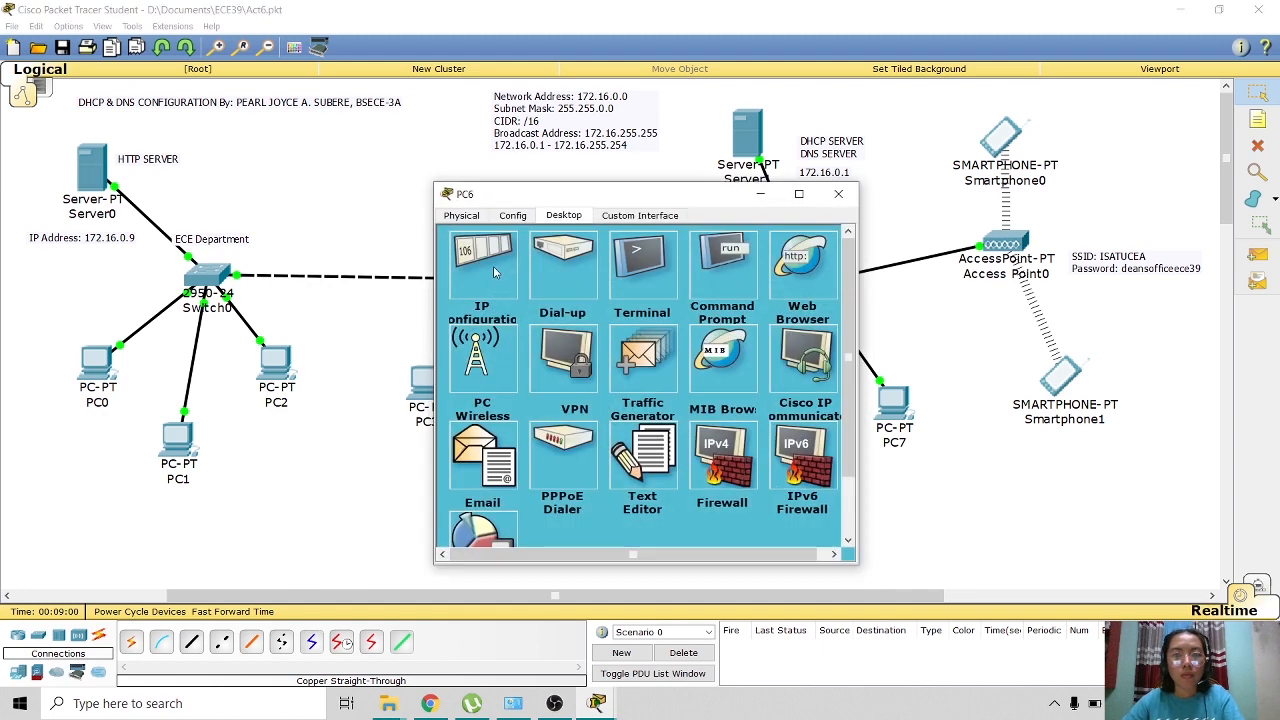
{"action": "left_click", "coordinate": [493, 266]}
{"action": "left_click", "coordinate": [553, 275]}
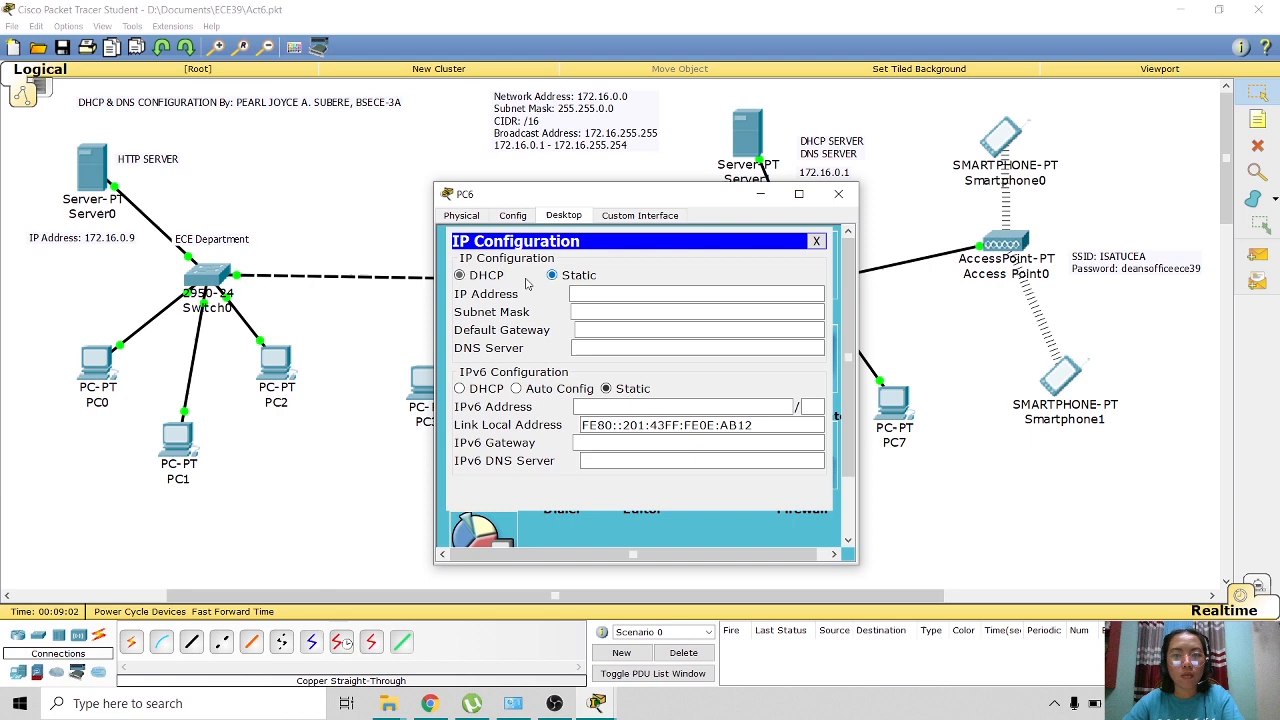
{"action": "left_click", "coordinate": [461, 275]}
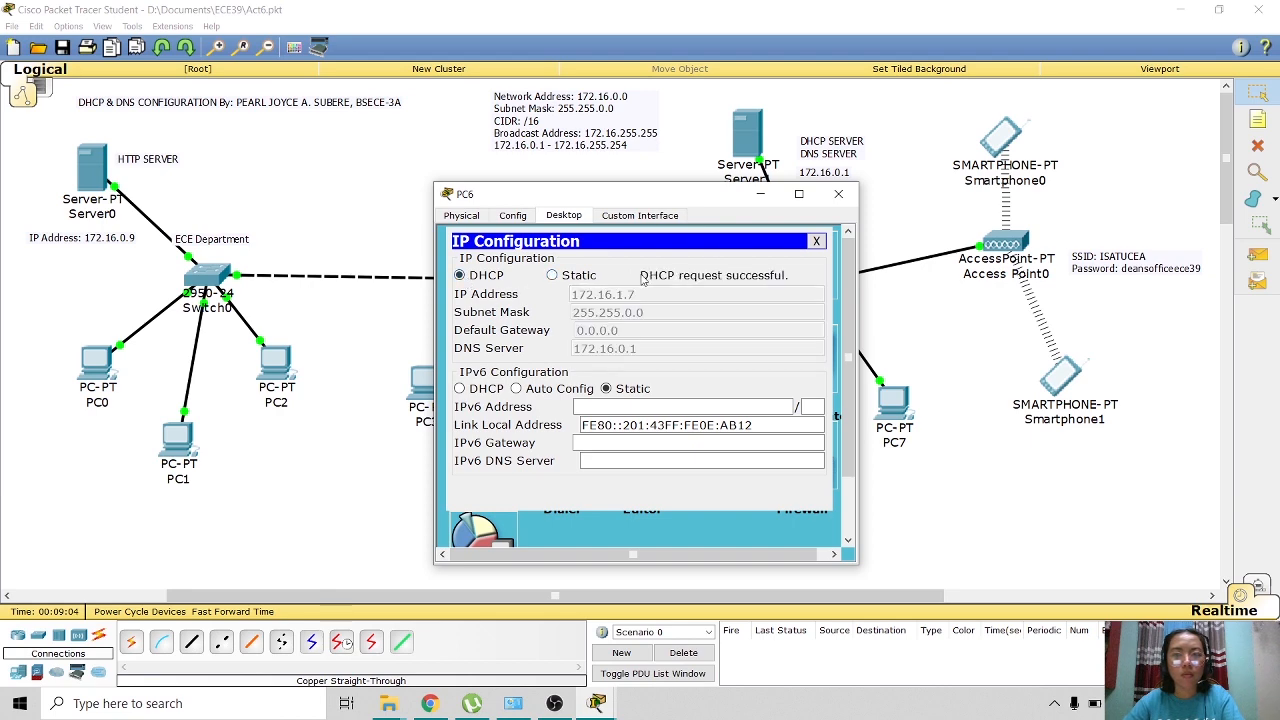
{"action": "left_click", "coordinate": [838, 194]}
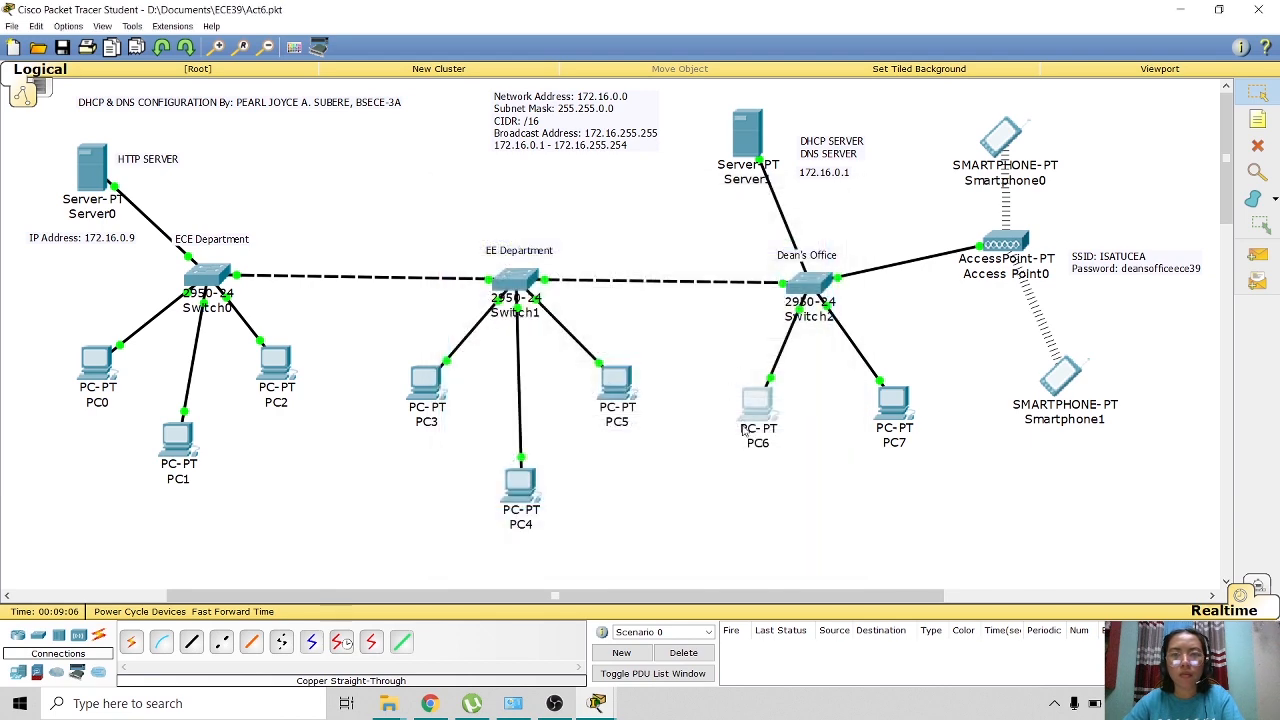
Renew PC7's DHCP address by switching its IPv4 configuration to static and back to DHCP, and close its settings.
{"action": "left_click", "coordinate": [893, 400]}
{"action": "left_click", "coordinate": [492, 268]}
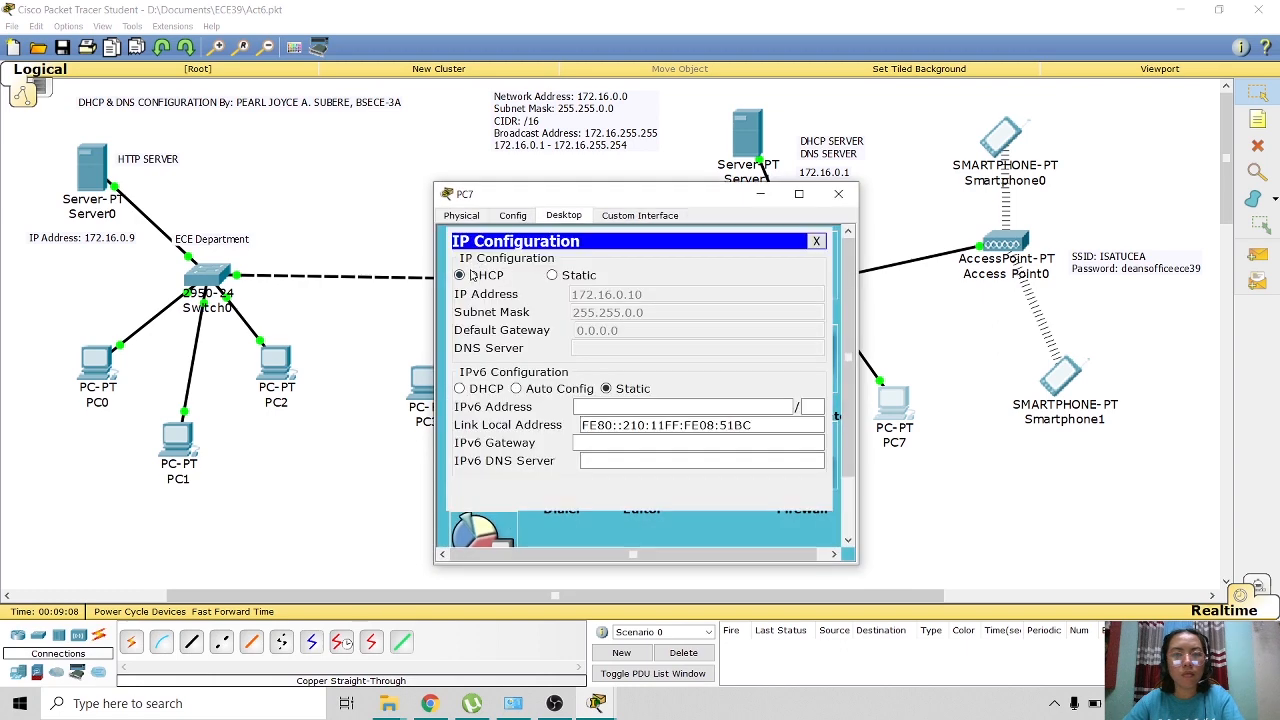
{"action": "left_click", "coordinate": [553, 275]}
{"action": "left_click", "coordinate": [462, 275]}
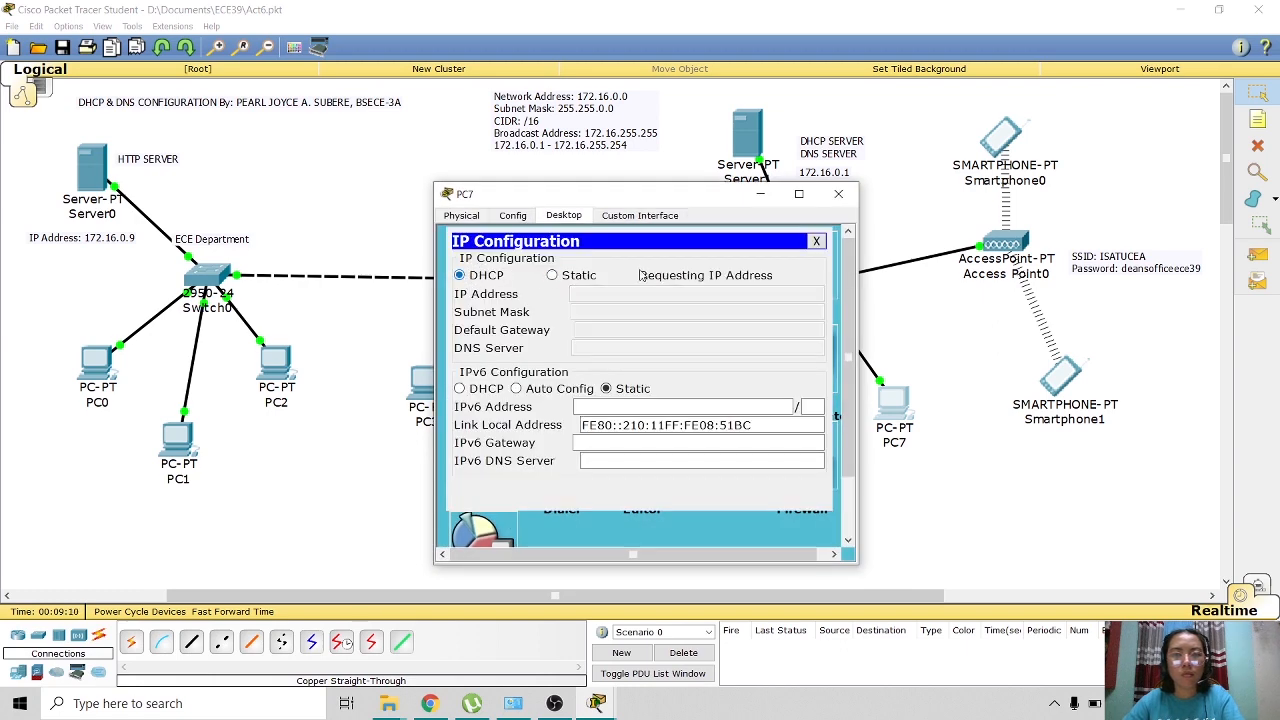
{"action": "left_click", "coordinate": [838, 193]}
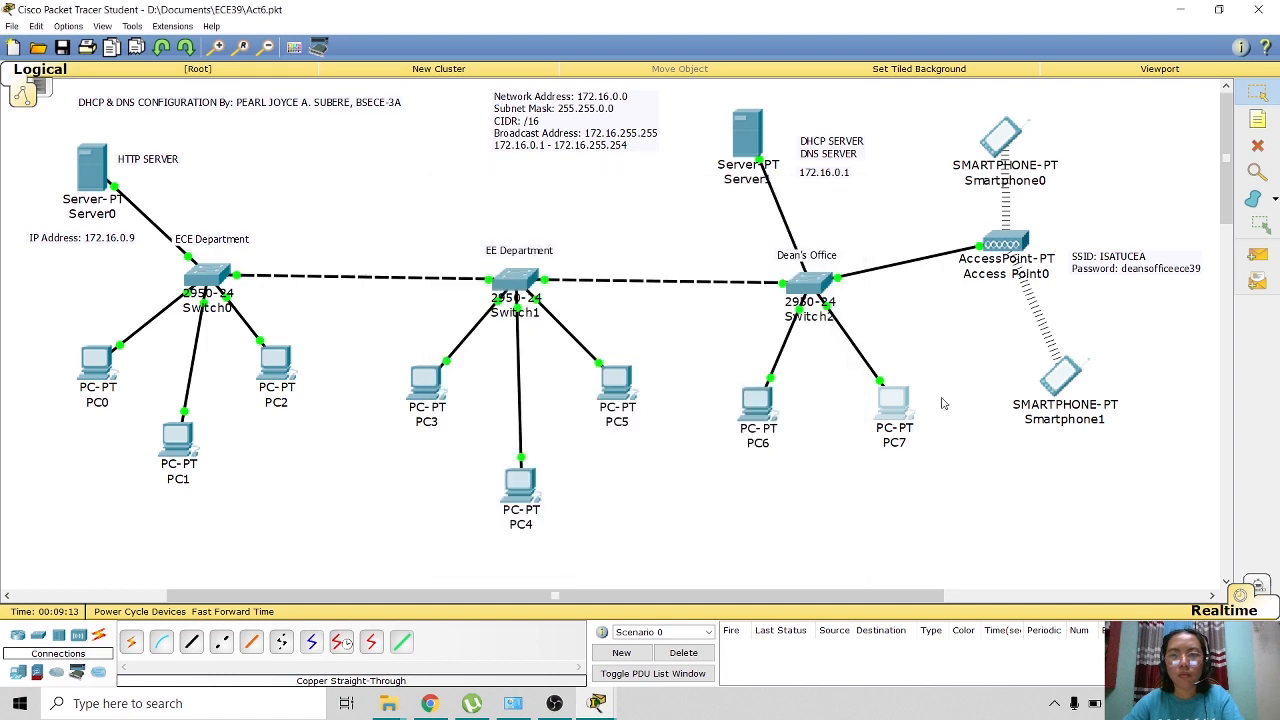
Renew Smartphone1's wireless DHCP address by switching its IPv4 configuration to static and back to DHCP, and close its settings.
{"action": "left_click", "coordinate": [1064, 390]}
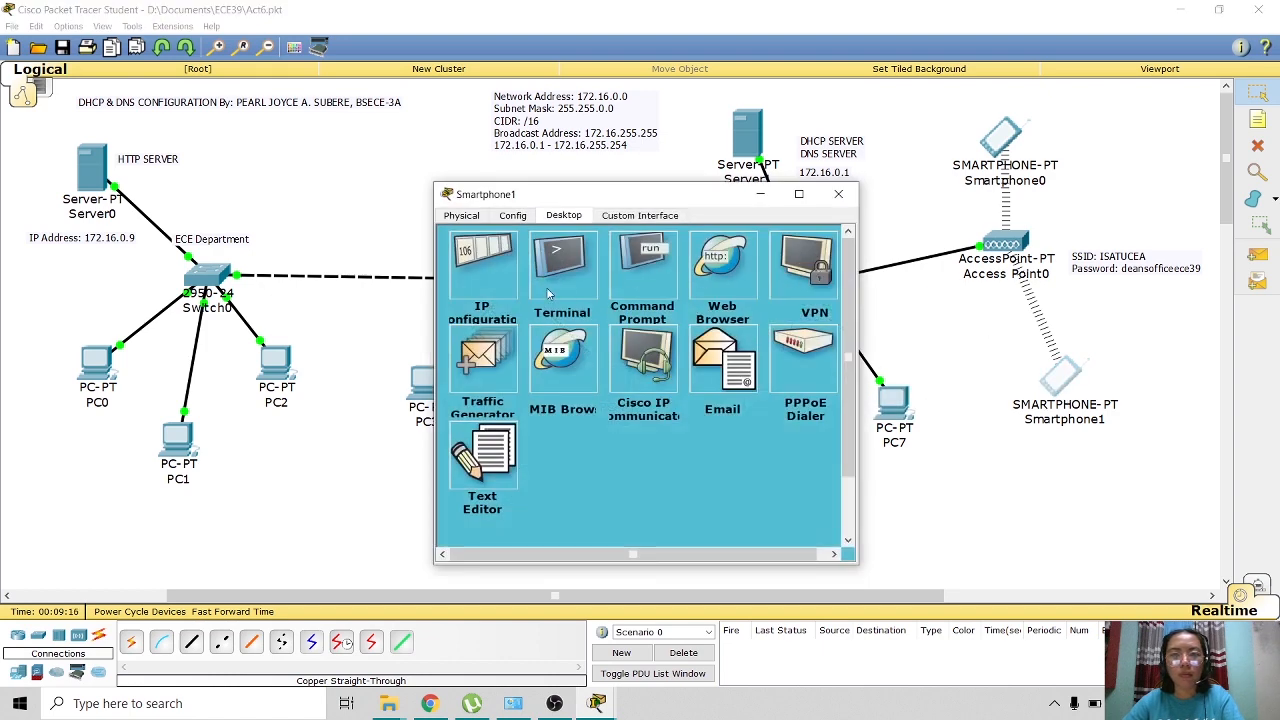
{"action": "left_click", "coordinate": [483, 284]}
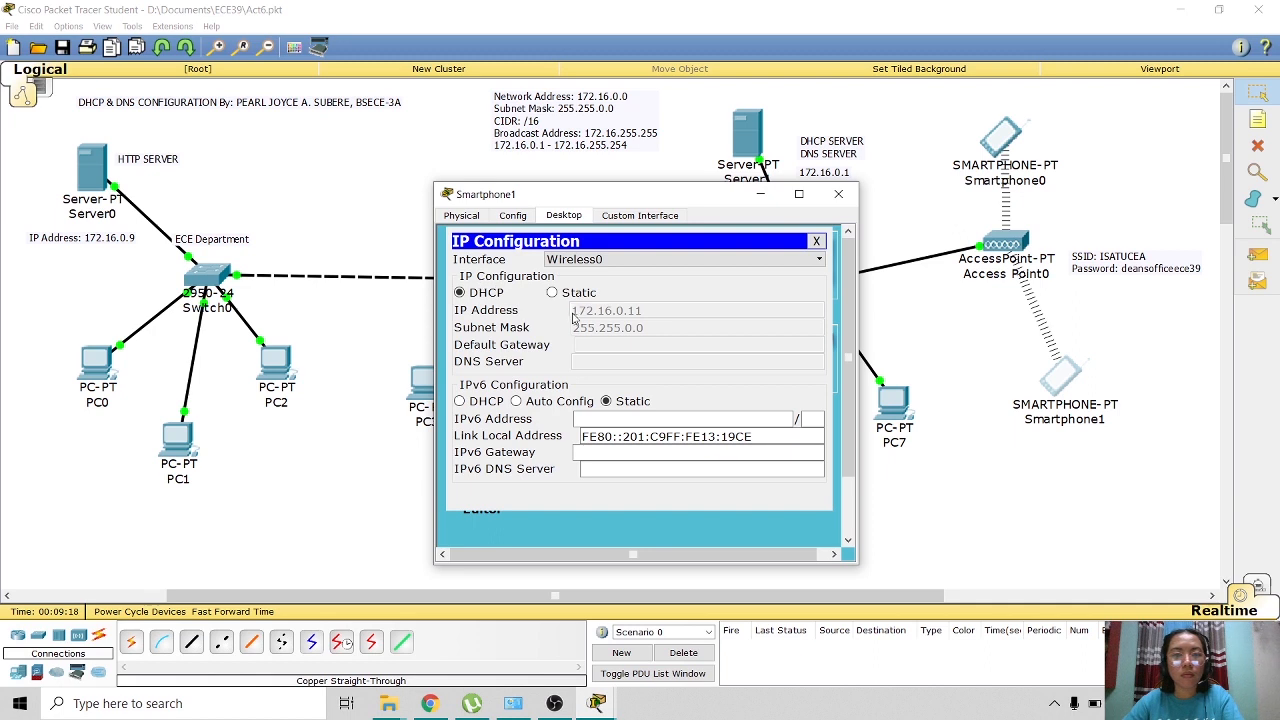
{"action": "left_click", "coordinate": [552, 292]}
{"action": "left_click", "coordinate": [460, 293]}
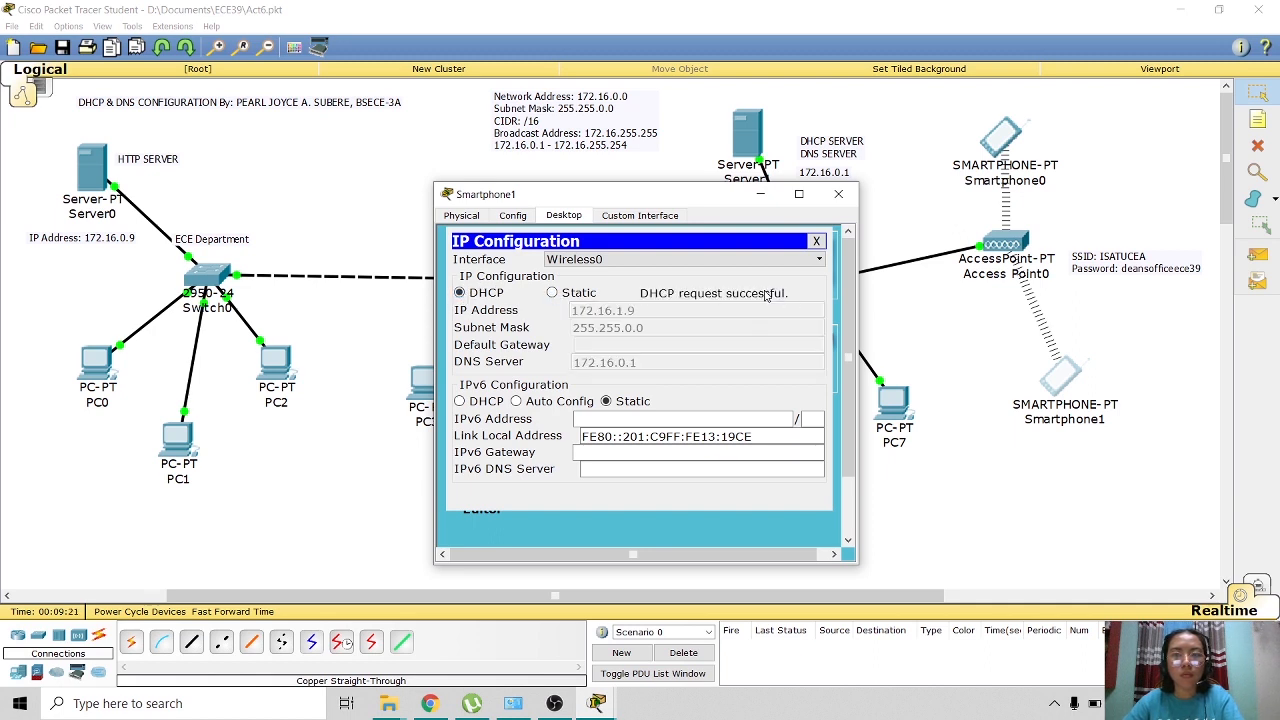
{"action": "left_click", "coordinate": [835, 199]}
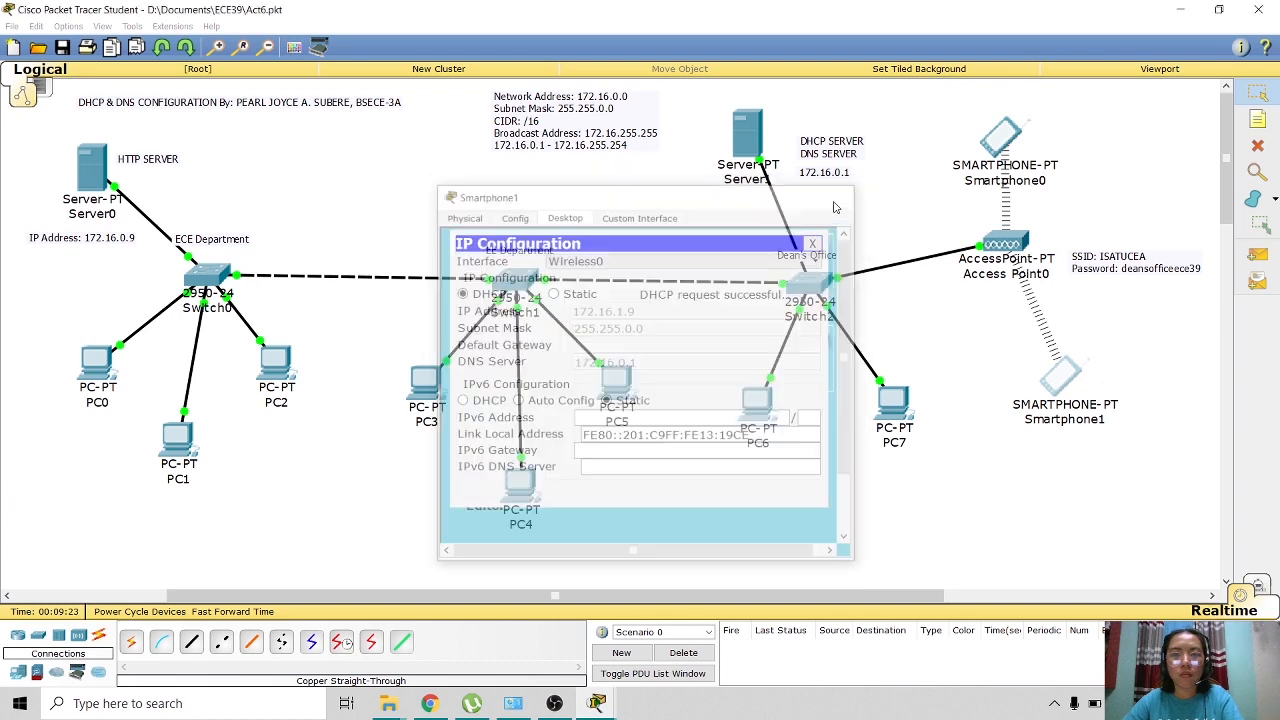
Renew Smartphone0's wireless DHCP address by switching its IPv4 configuration to static and back to DHCP, and close its settings.
{"action": "left_click", "coordinate": [1001, 137]}
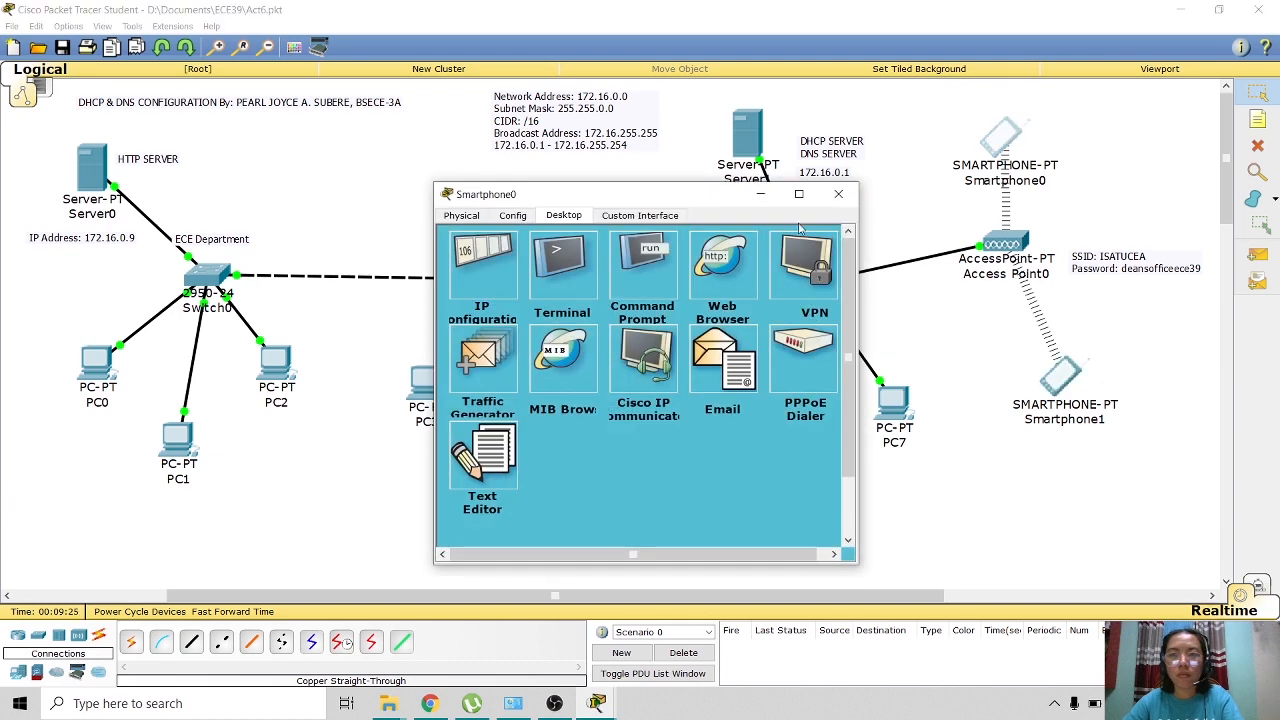
{"action": "left_click", "coordinate": [483, 262]}
{"action": "left_click", "coordinate": [552, 292]}
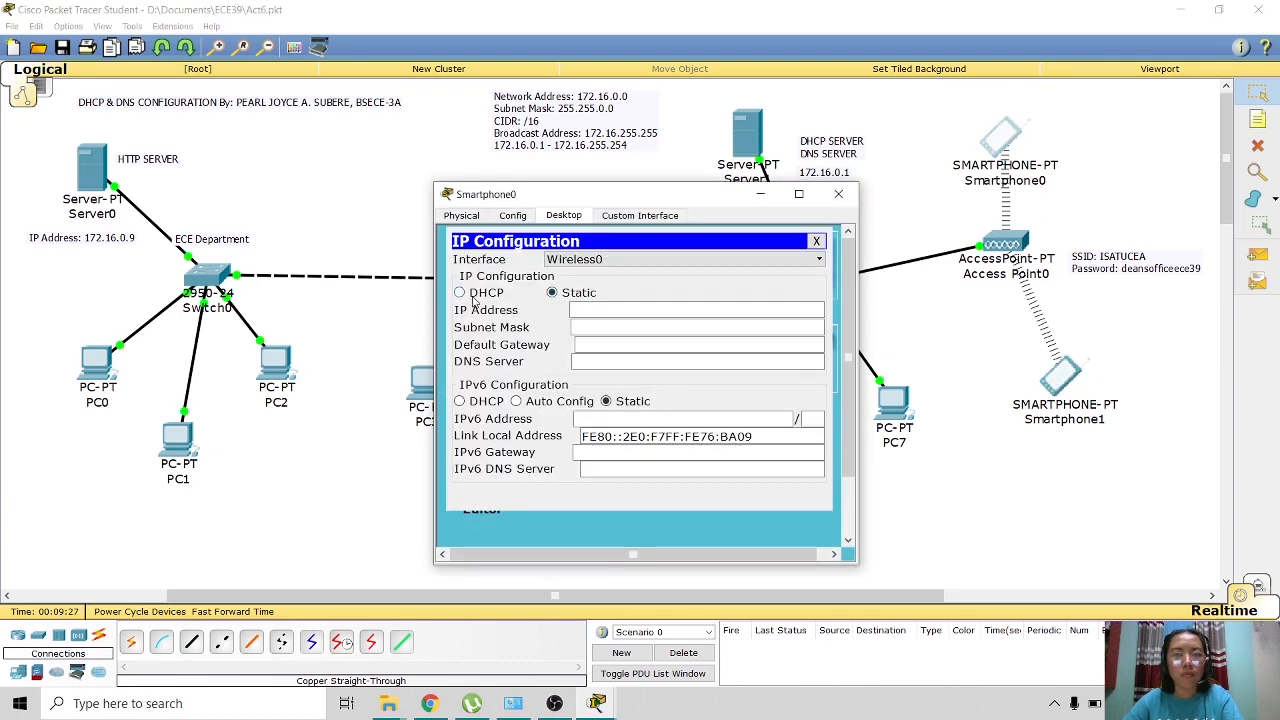
{"action": "left_click", "coordinate": [460, 292]}
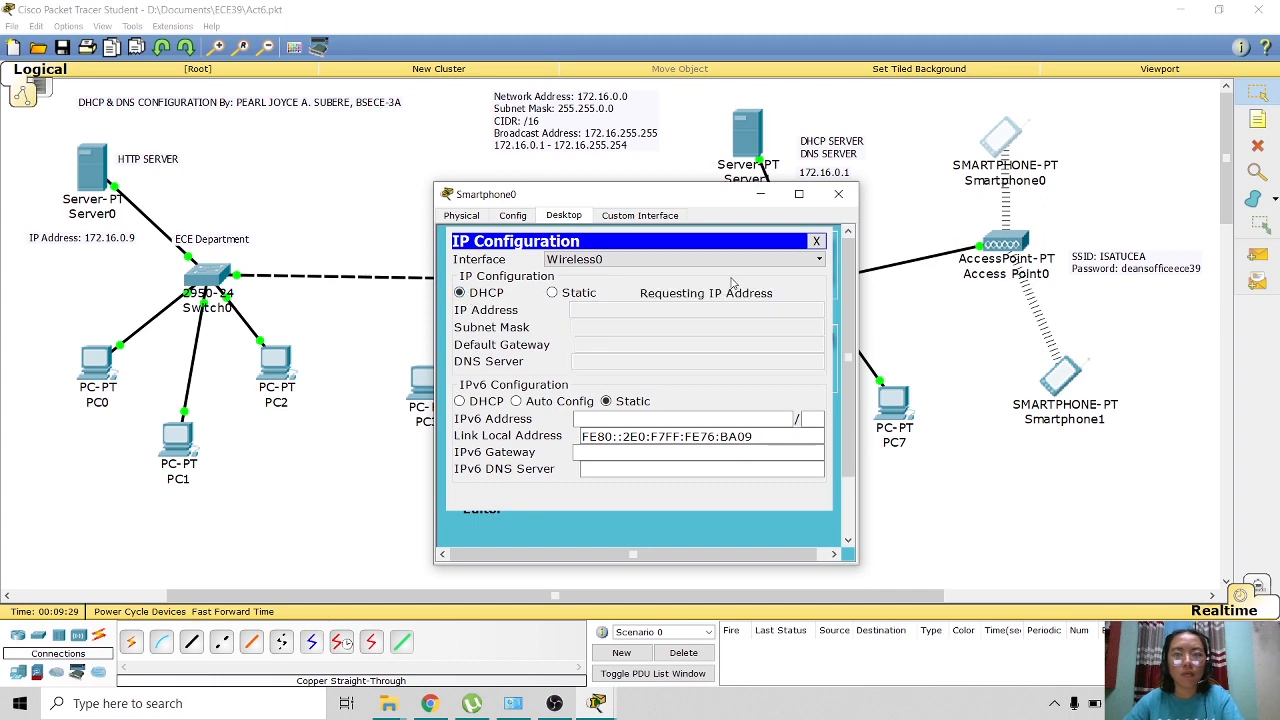
{"action": "left_click", "coordinate": [838, 194]}
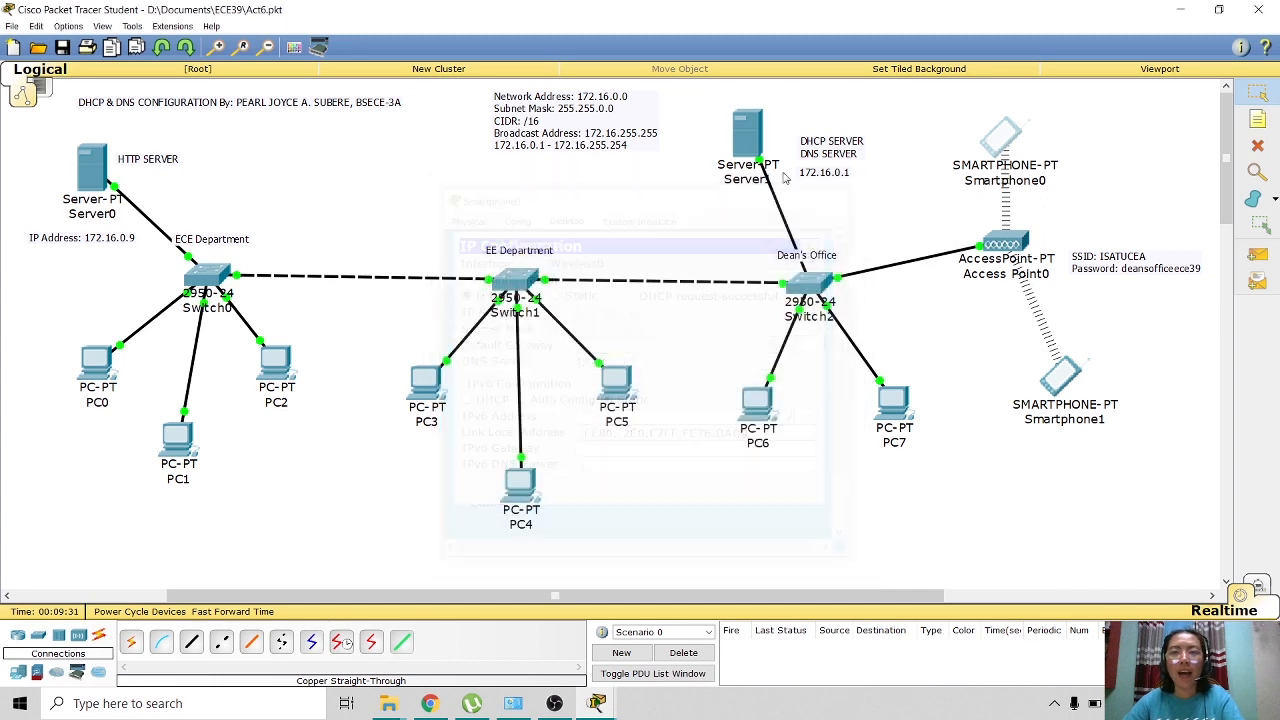
Open the DNS service settings of Server1.
{"action": "left_click", "coordinate": [738, 140]}
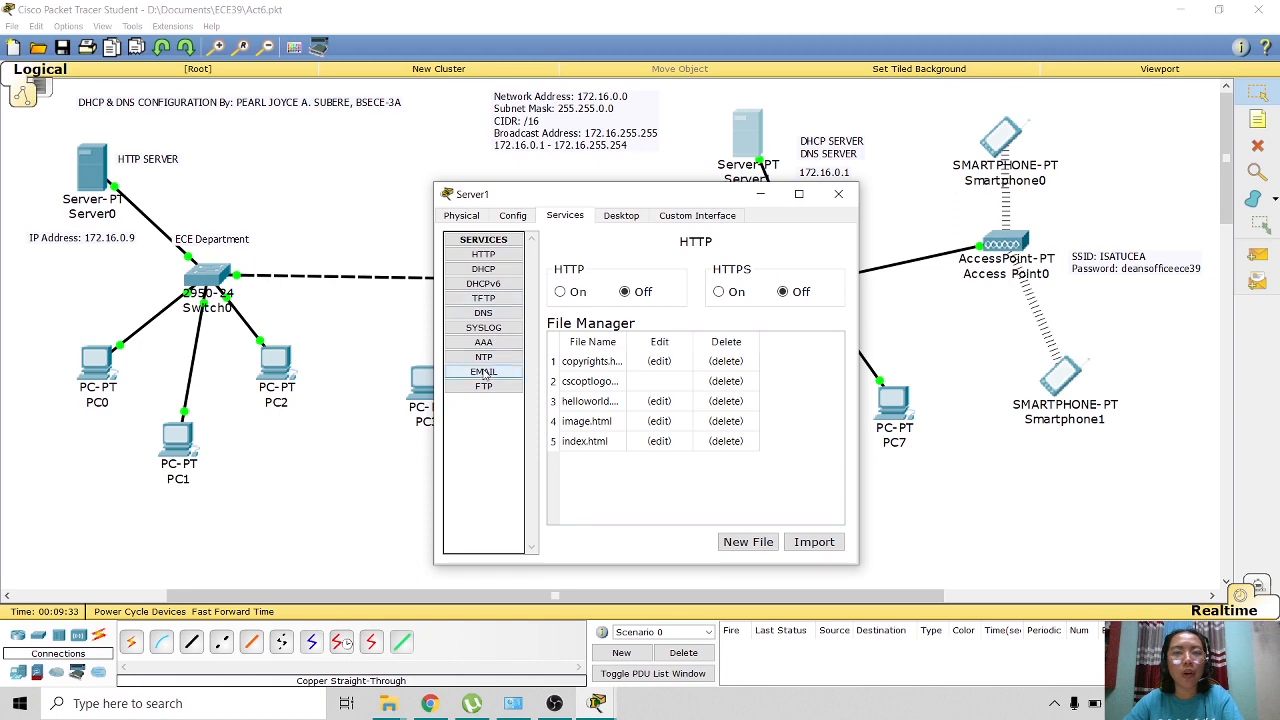
{"action": "left_click", "coordinate": [483, 315]}
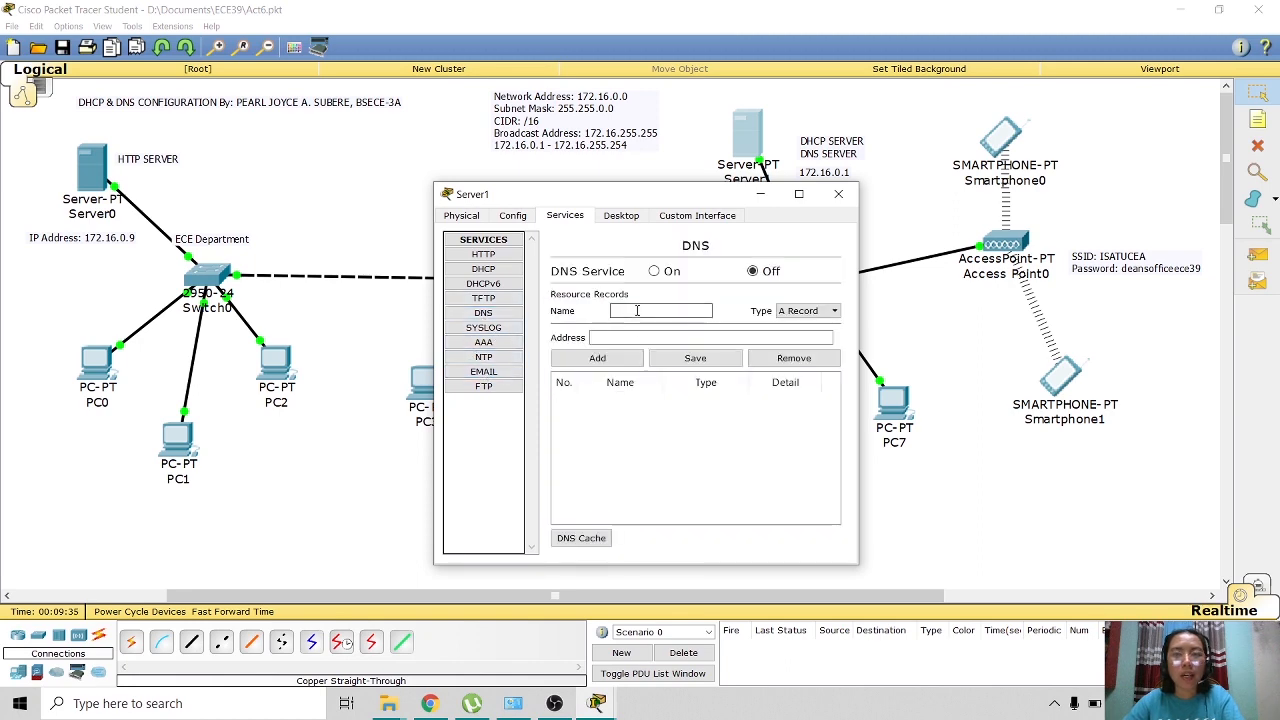
{"action": "mouse_move", "coordinate": [612, 201]}
{"action": "left_mouse_down"}
{"action": "mouse_move", "coordinate": [638, 172]}
{"action": "mouse_move", "coordinate": [550, 194]}
{"action": "mouse_move", "coordinate": [632, 187]}
{"action": "left_mouse_up"}
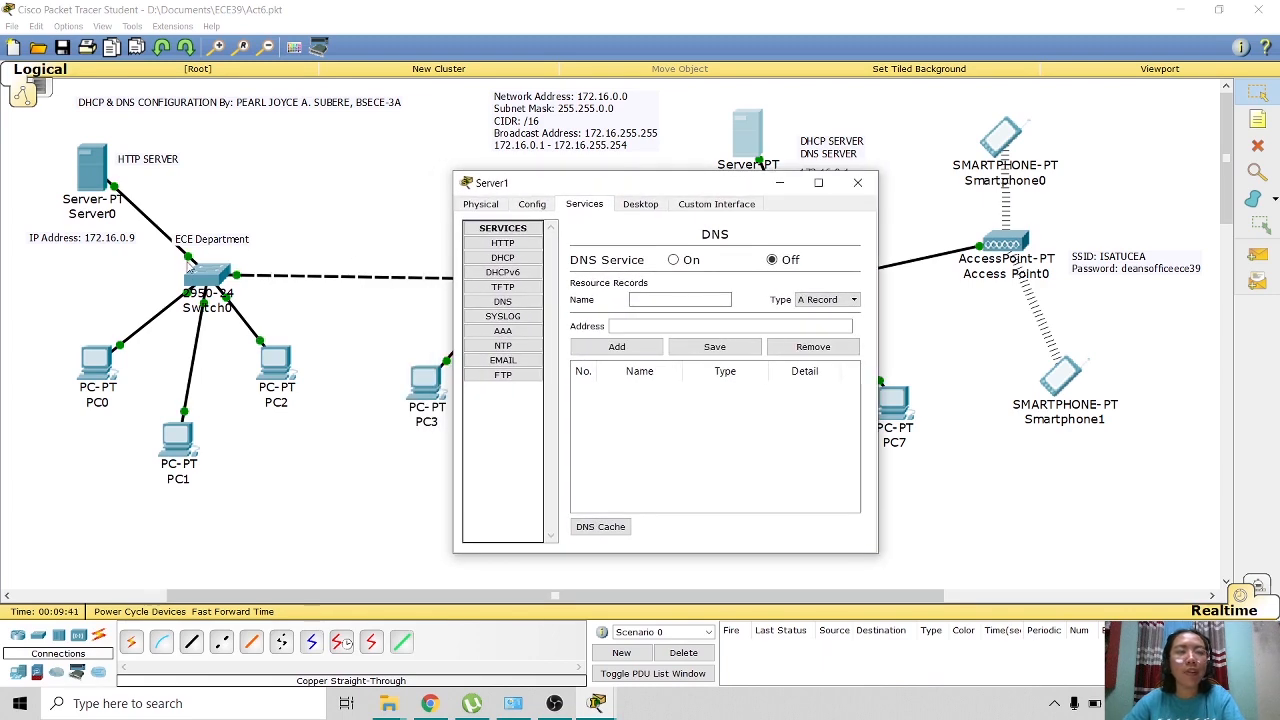
{"action": "left_click", "coordinate": [1259, 120]}
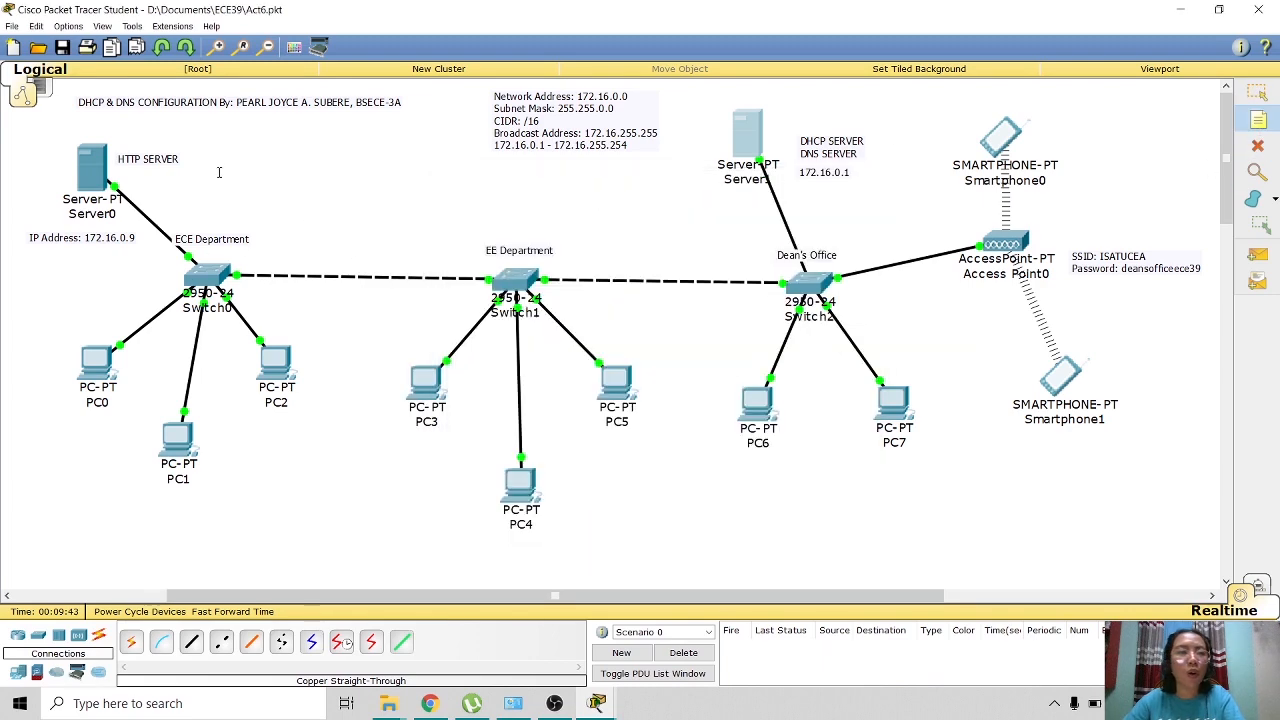
{"action": "left_click", "coordinate": [141, 185]}
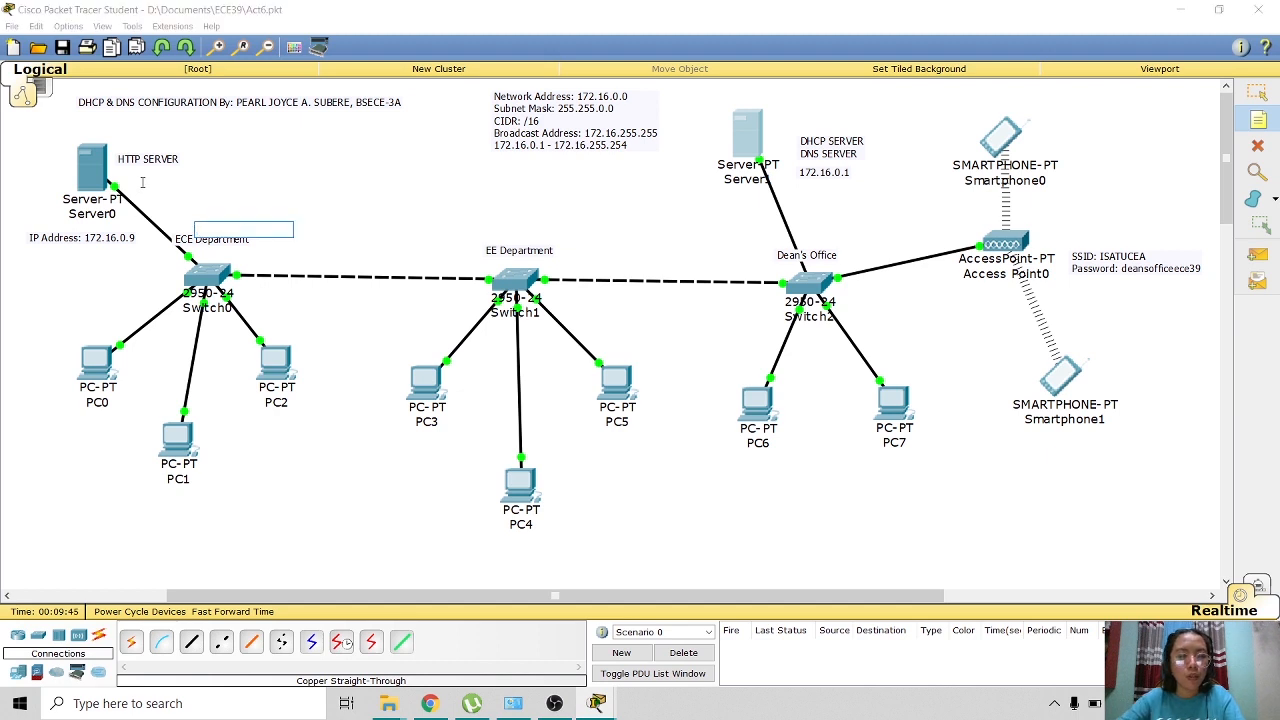
{"action": "type", "text": "www.ece.com"}
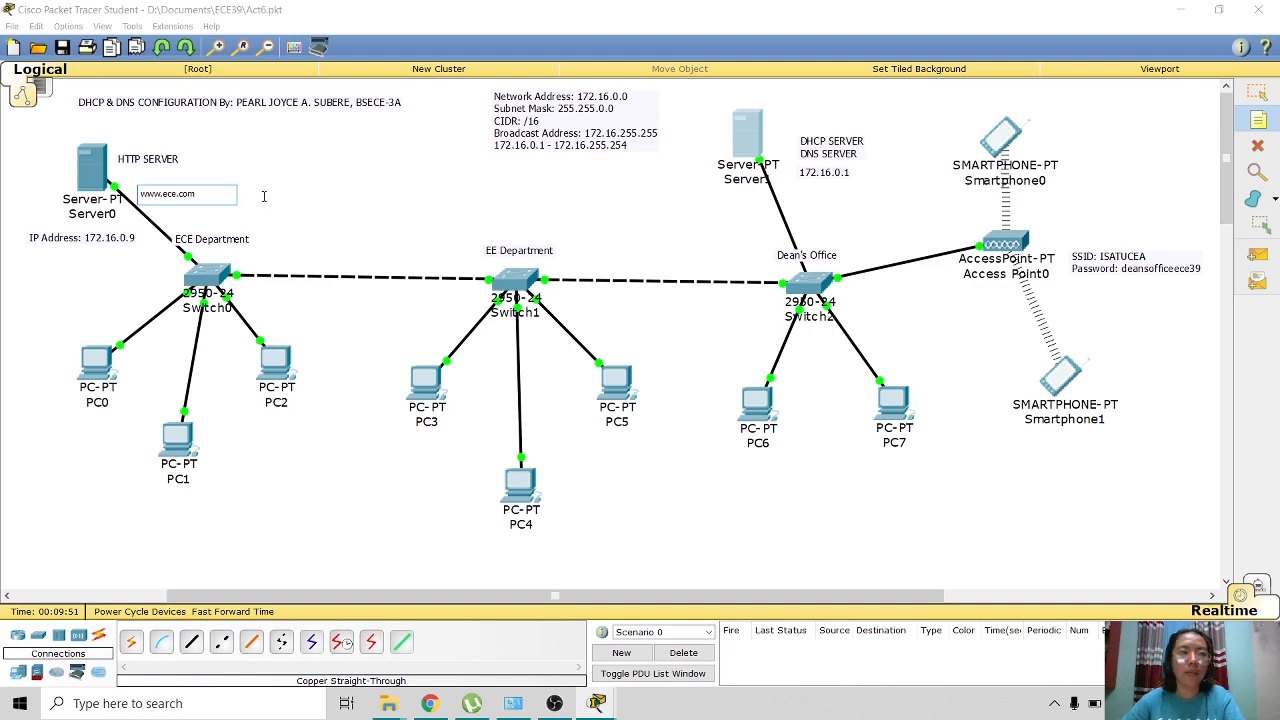
{"action": "left_click", "coordinate": [366, 244]}
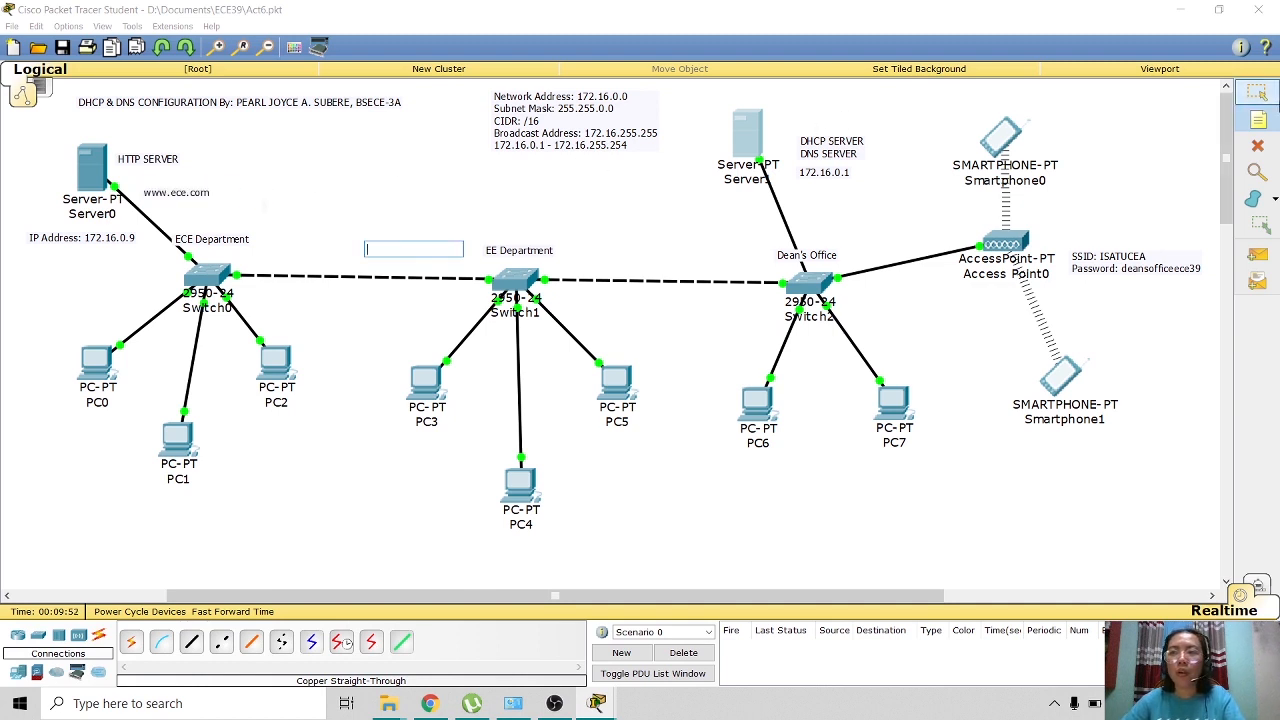
{"action": "left_click", "coordinate": [1257, 92]}
{"action": "left_click", "coordinate": [759, 136]}
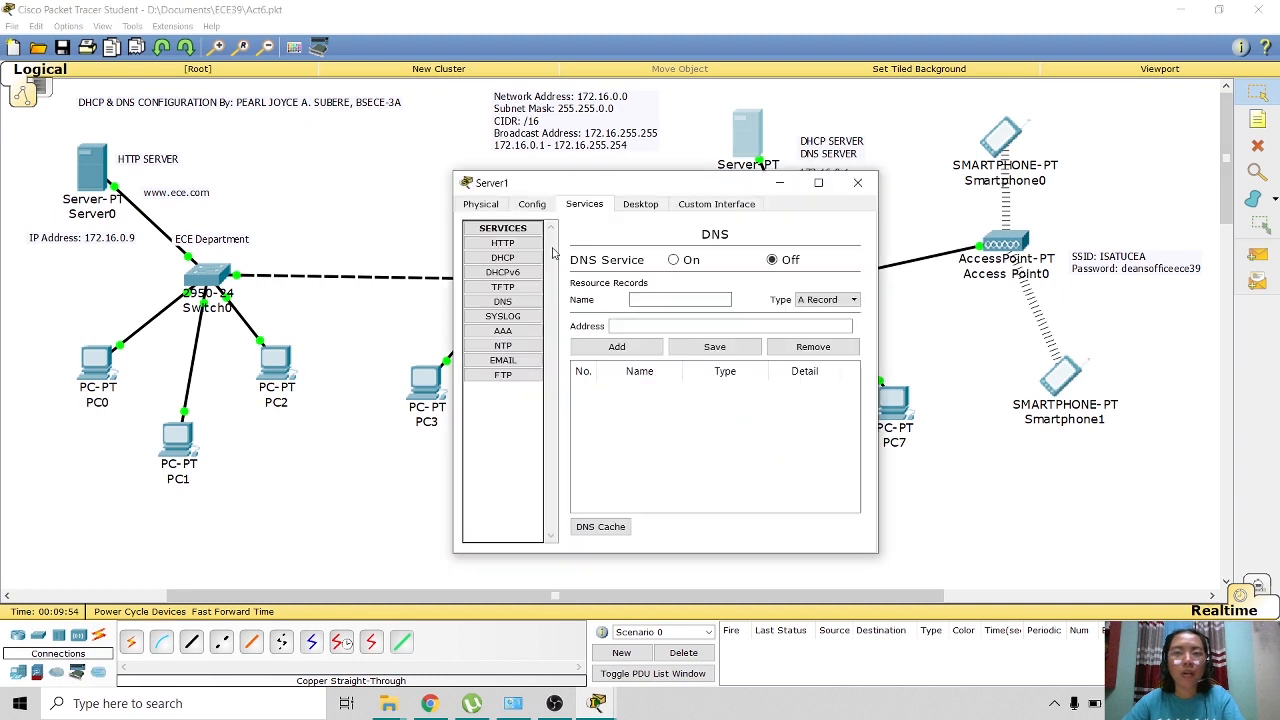
{"action": "left_click", "coordinate": [654, 297]}
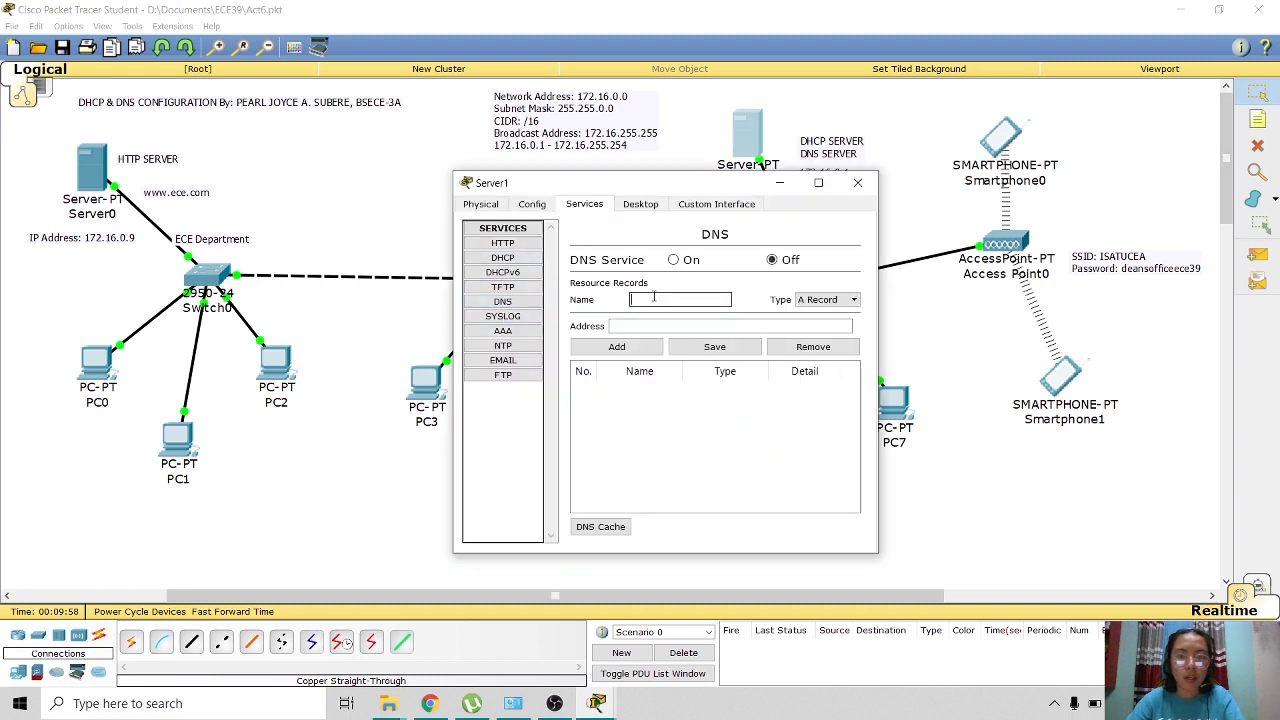
{"action": "type", "text": "www.ece.com"}
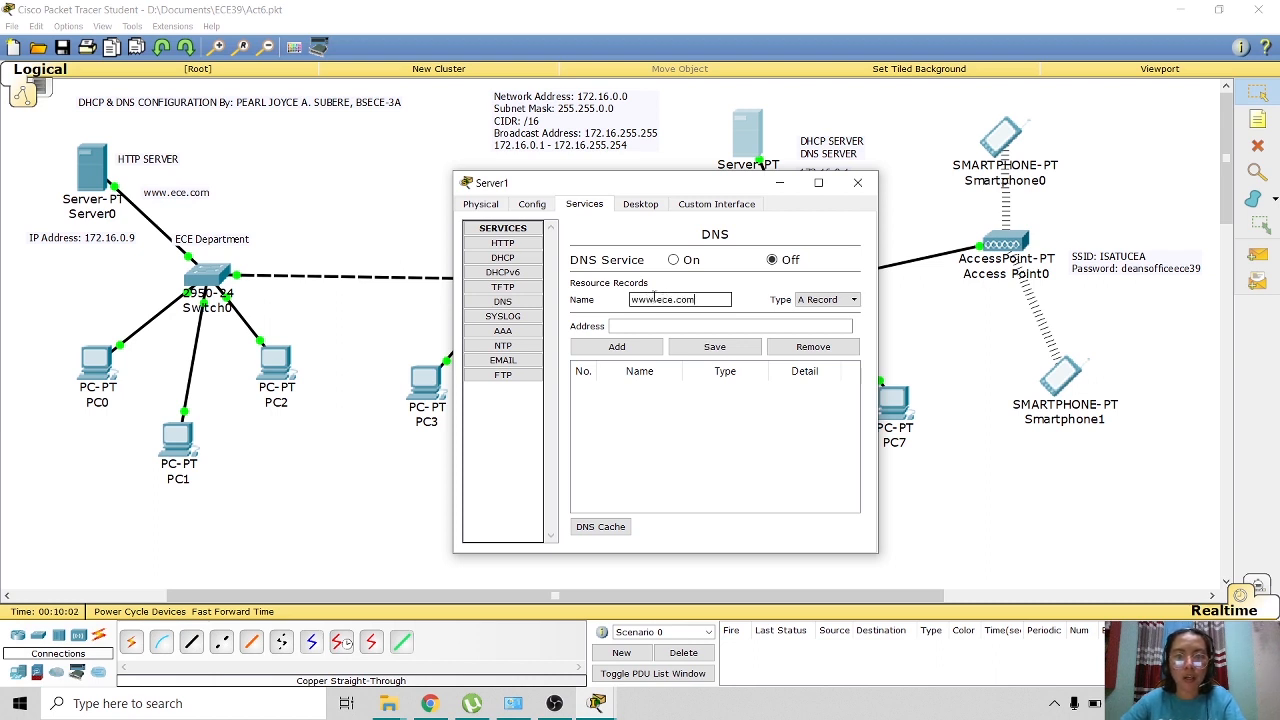
{"action": "left_click", "coordinate": [660, 330]}
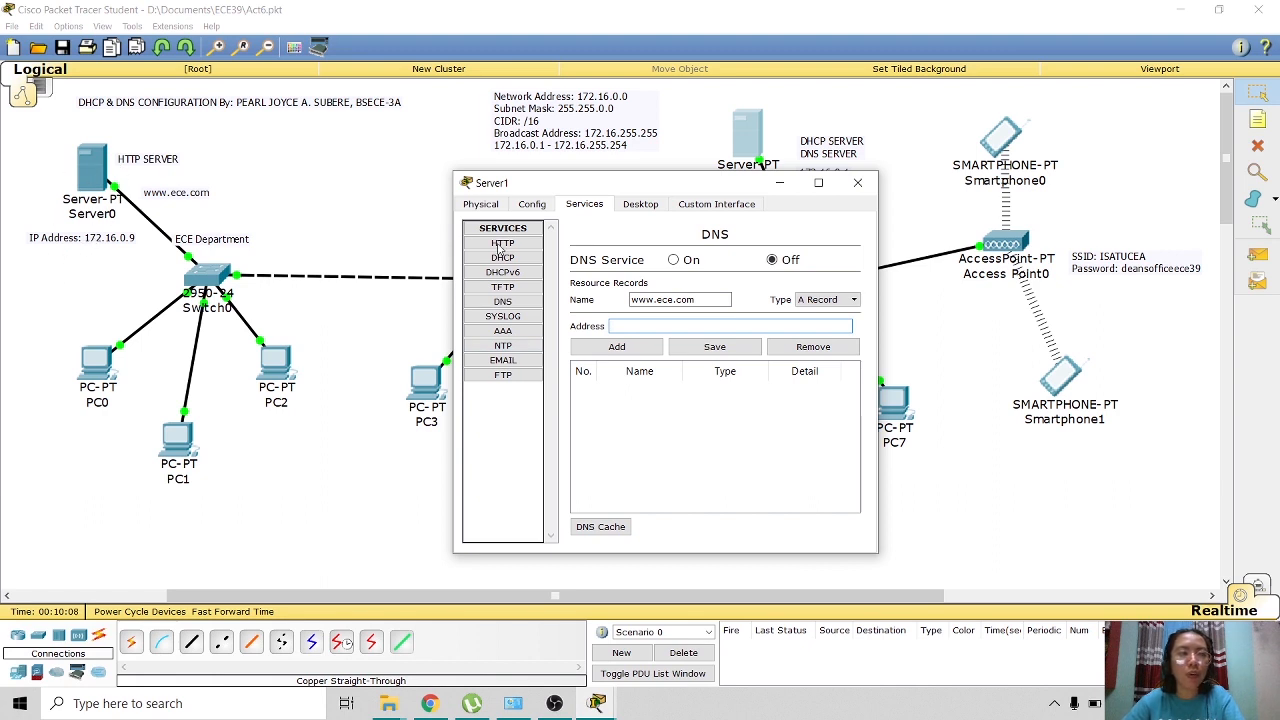
{"action": "type", "text": "172.1"}
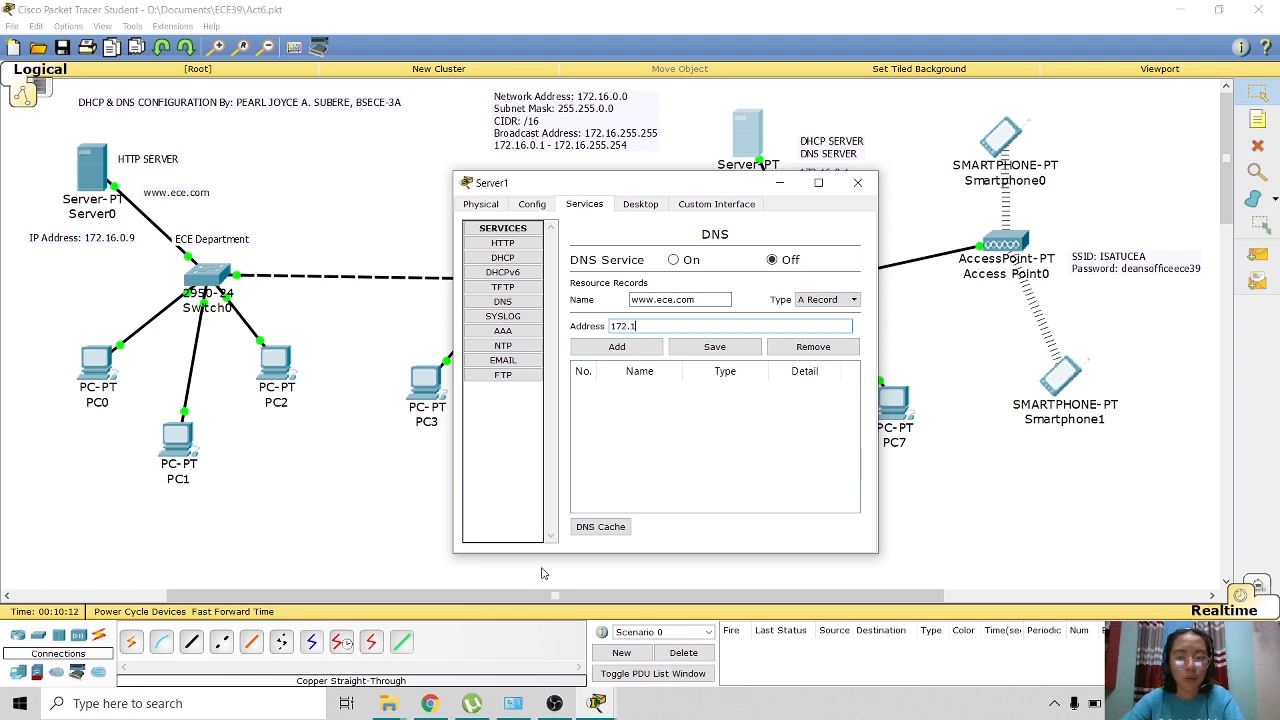
{"action": "type", "text": "6.0.9"}
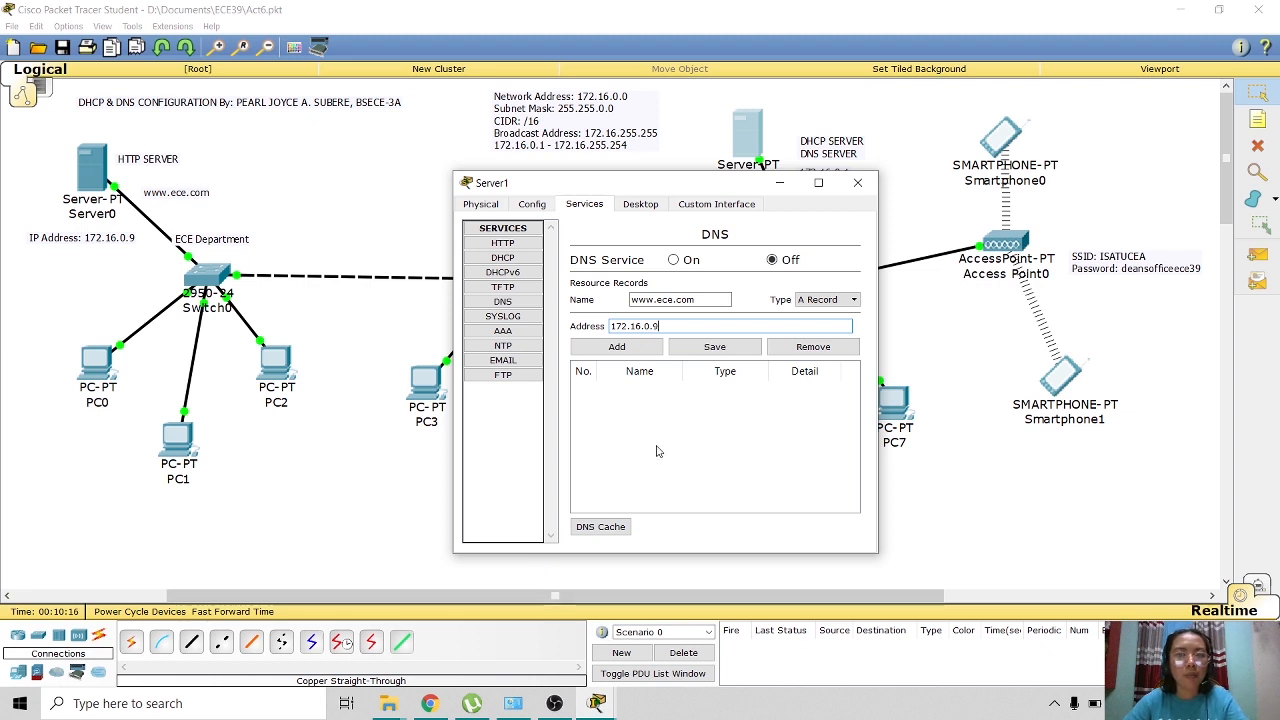
{"action": "left_click", "coordinate": [622, 347]}
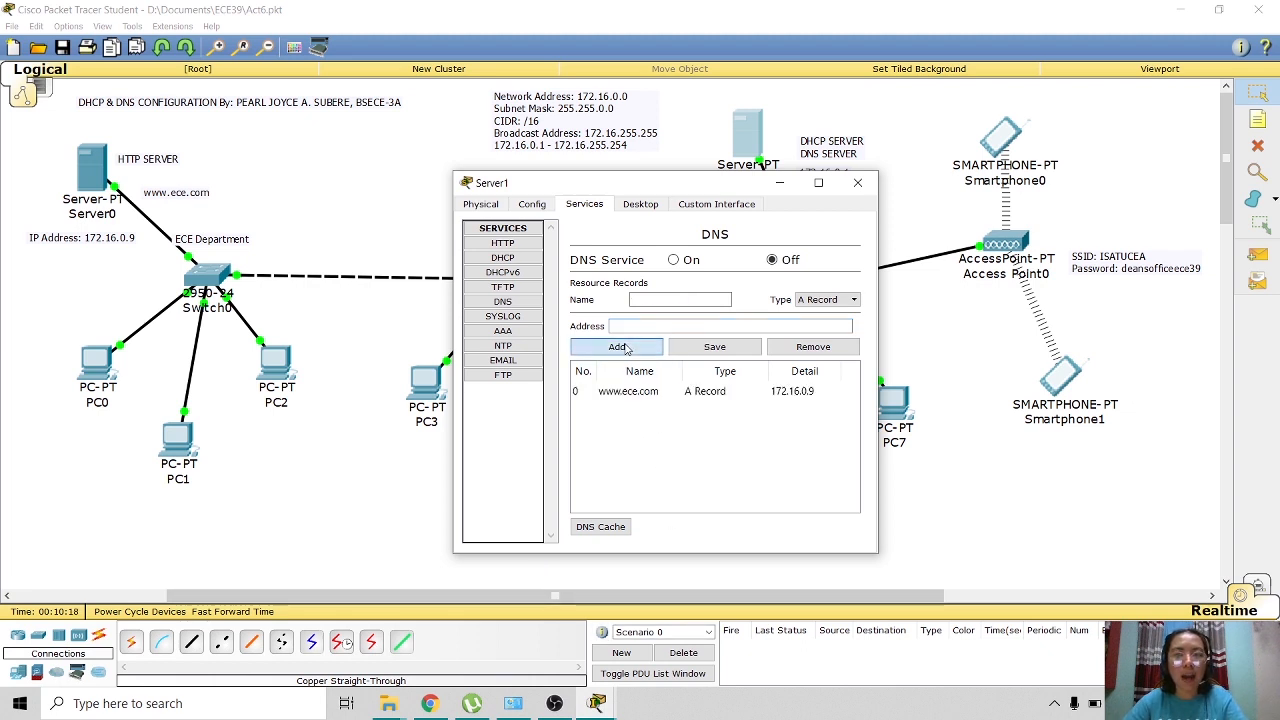
{"action": "left_click", "coordinate": [673, 260]}
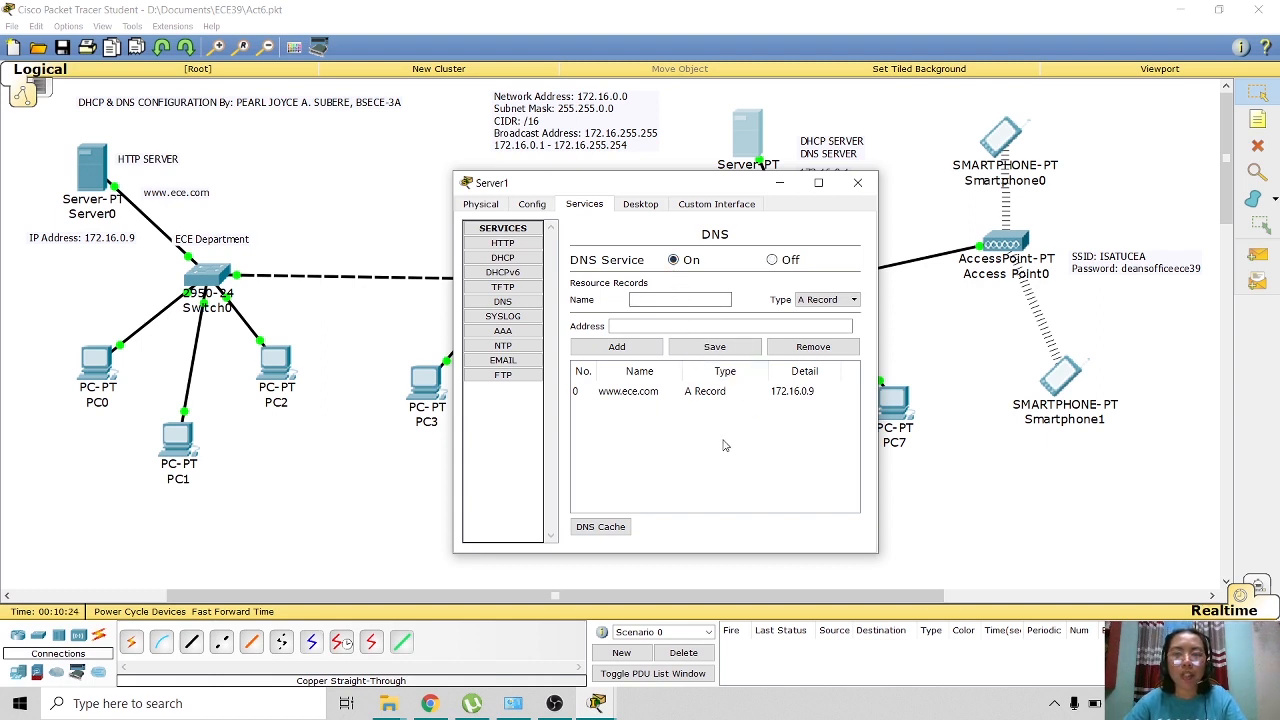
{"action": "left_click", "coordinate": [857, 182]}
{"action": "left_click", "coordinate": [95, 368]}
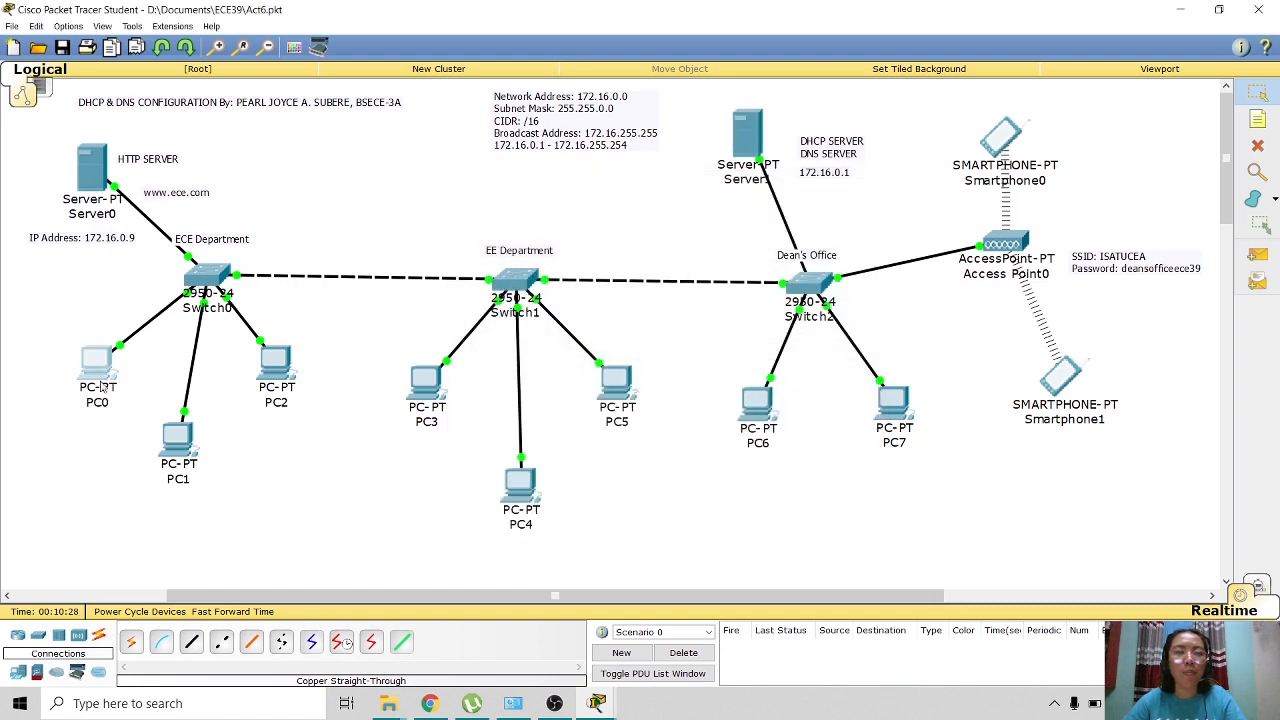
{"action": "left_click", "coordinate": [812, 272]}
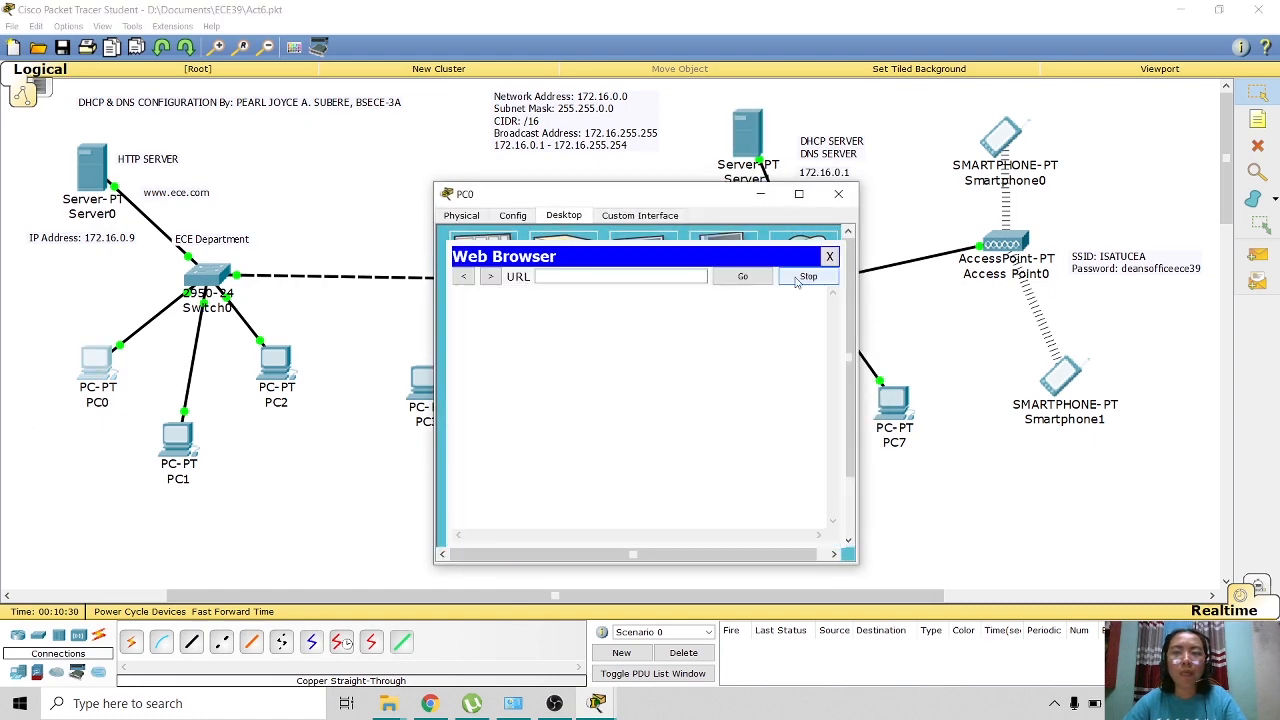
{"action": "left_click", "coordinate": [549, 276]}
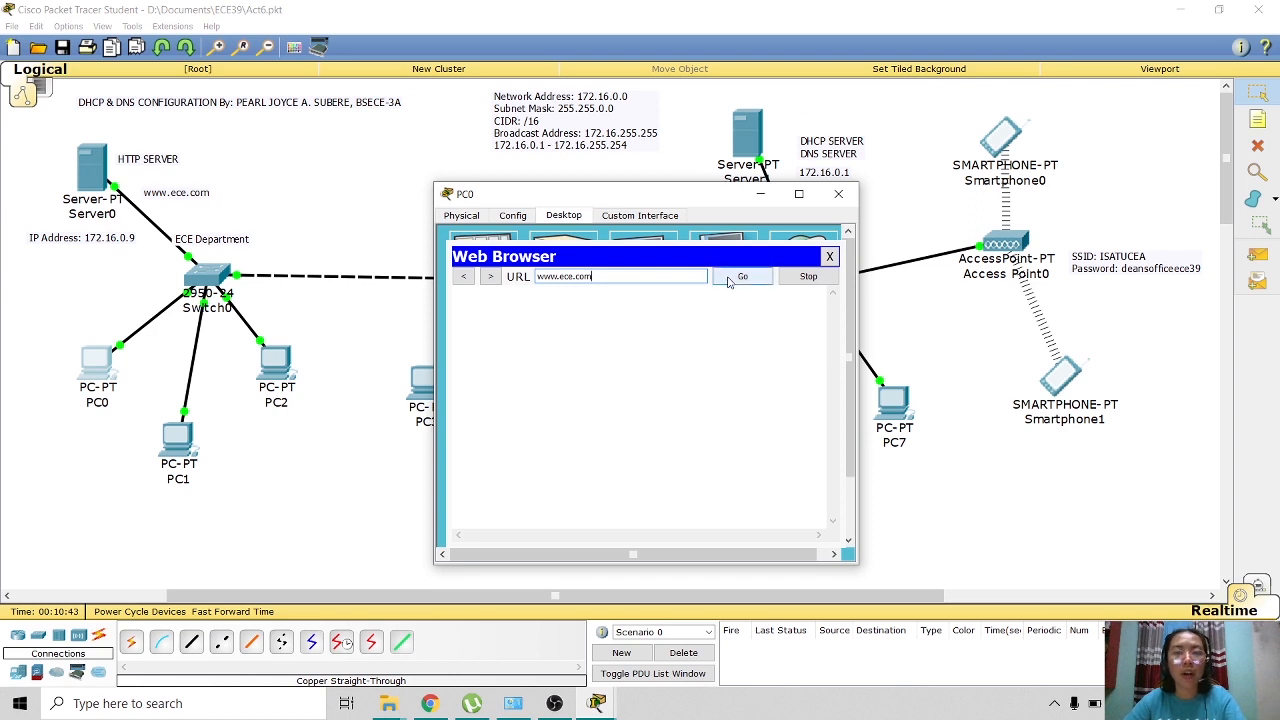
{"action": "left_click", "coordinate": [728, 280]}
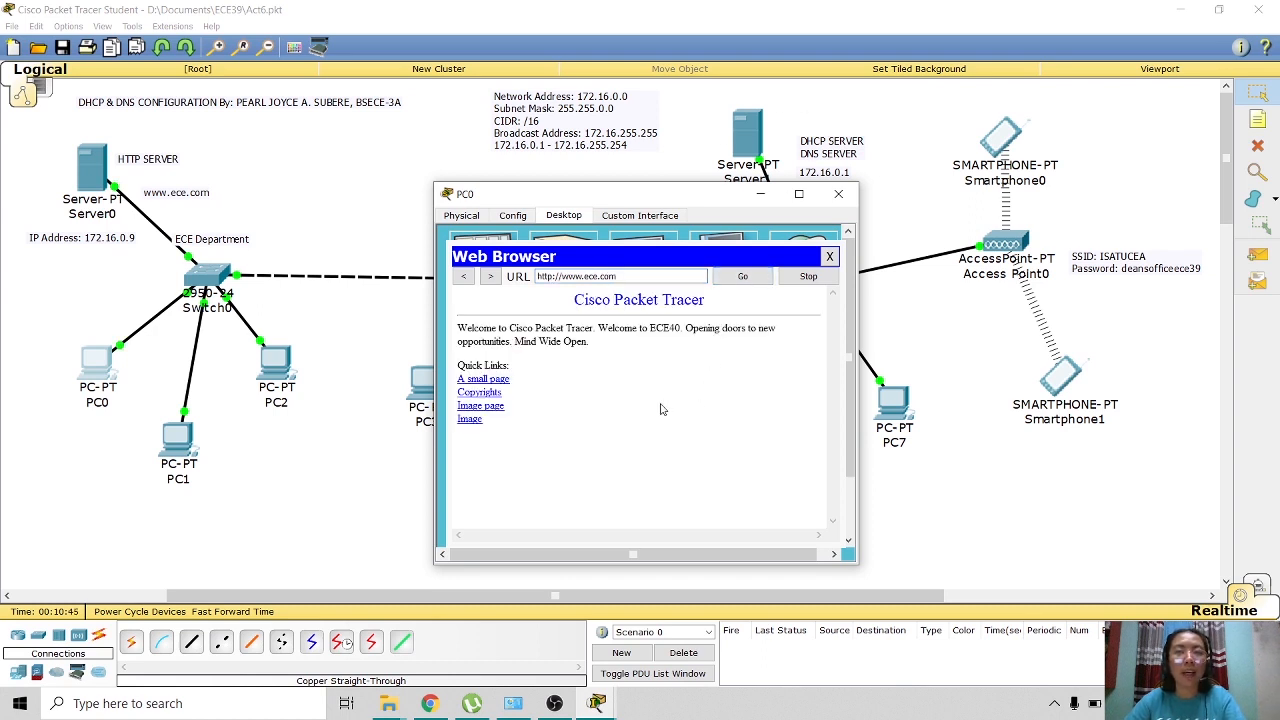
{"action": "left_click", "coordinate": [838, 193]}
{"action": "left_click", "coordinate": [180, 454]}
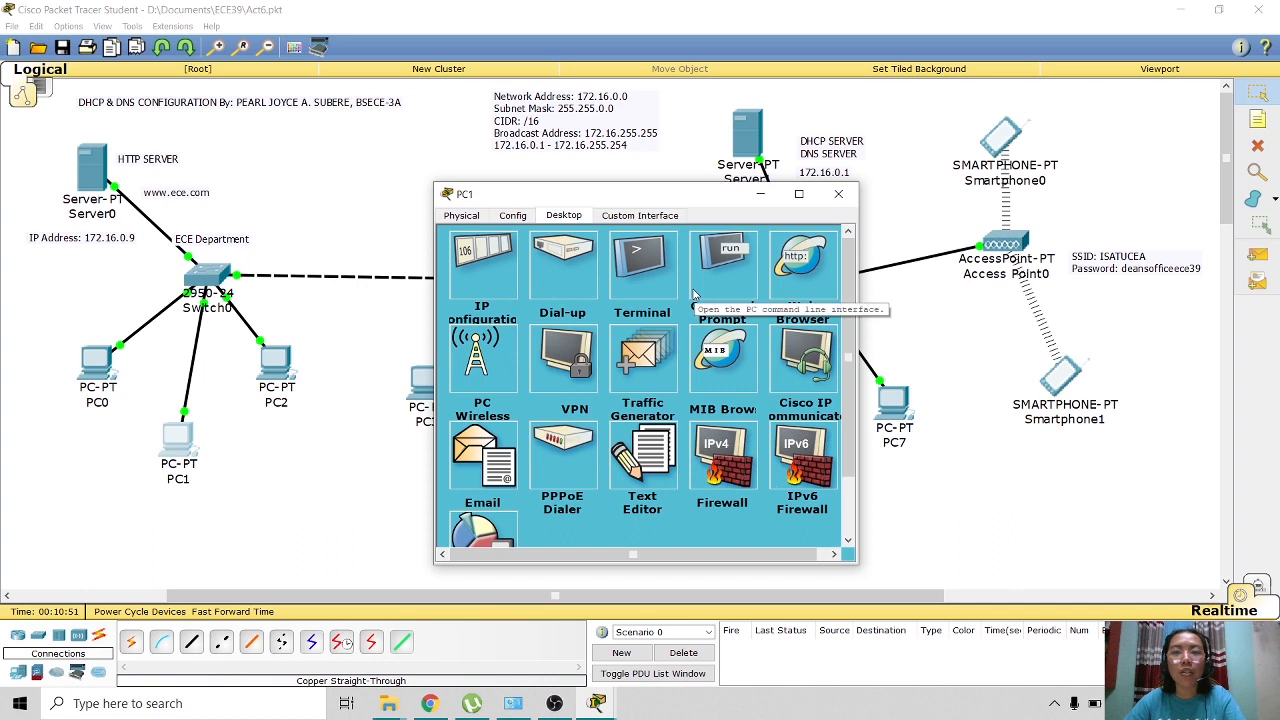
{"action": "left_click", "coordinate": [820, 288]}
{"action": "left_click", "coordinate": [580, 277]}
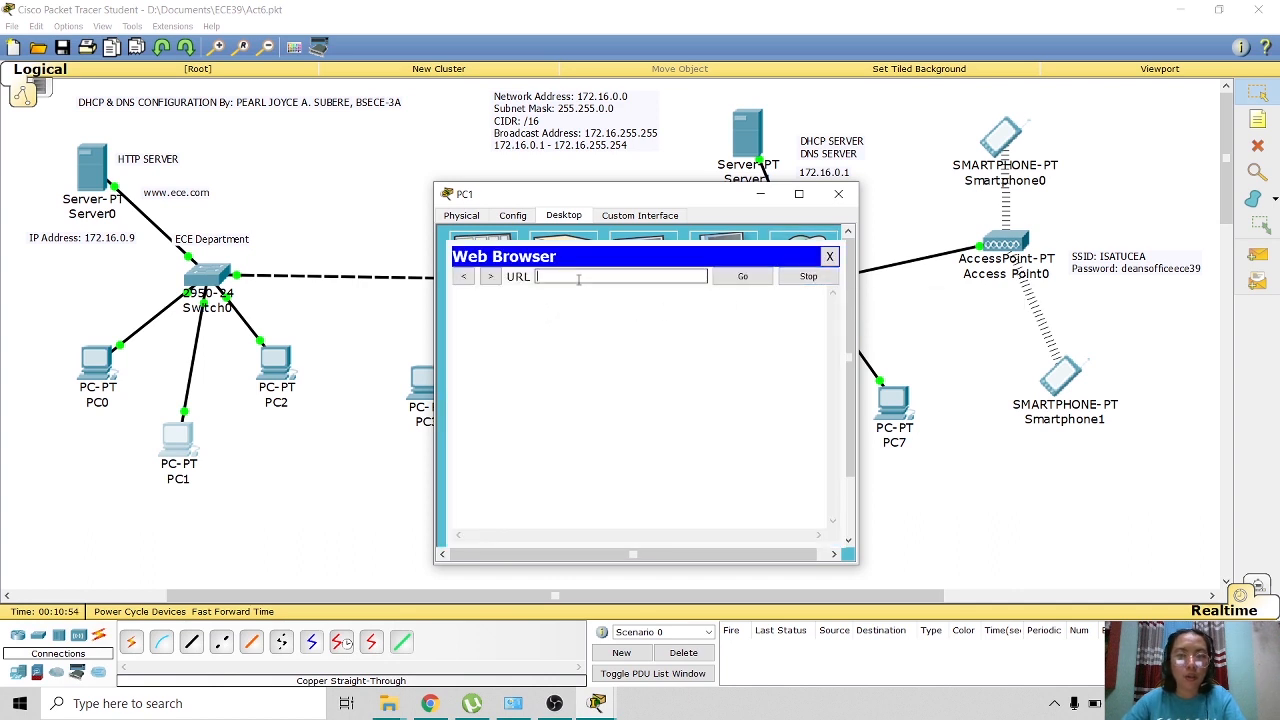
{"action": "type", "text": "ww."}
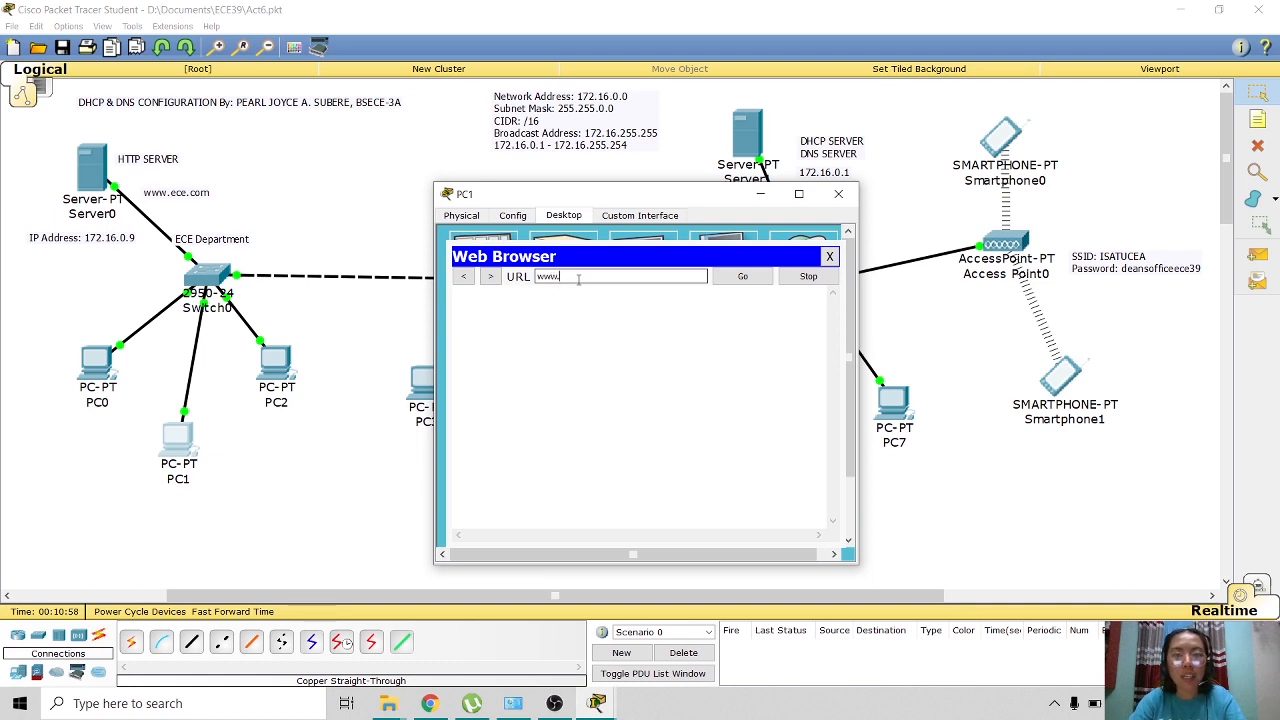
{"action": "type", "text": "ece.c"}
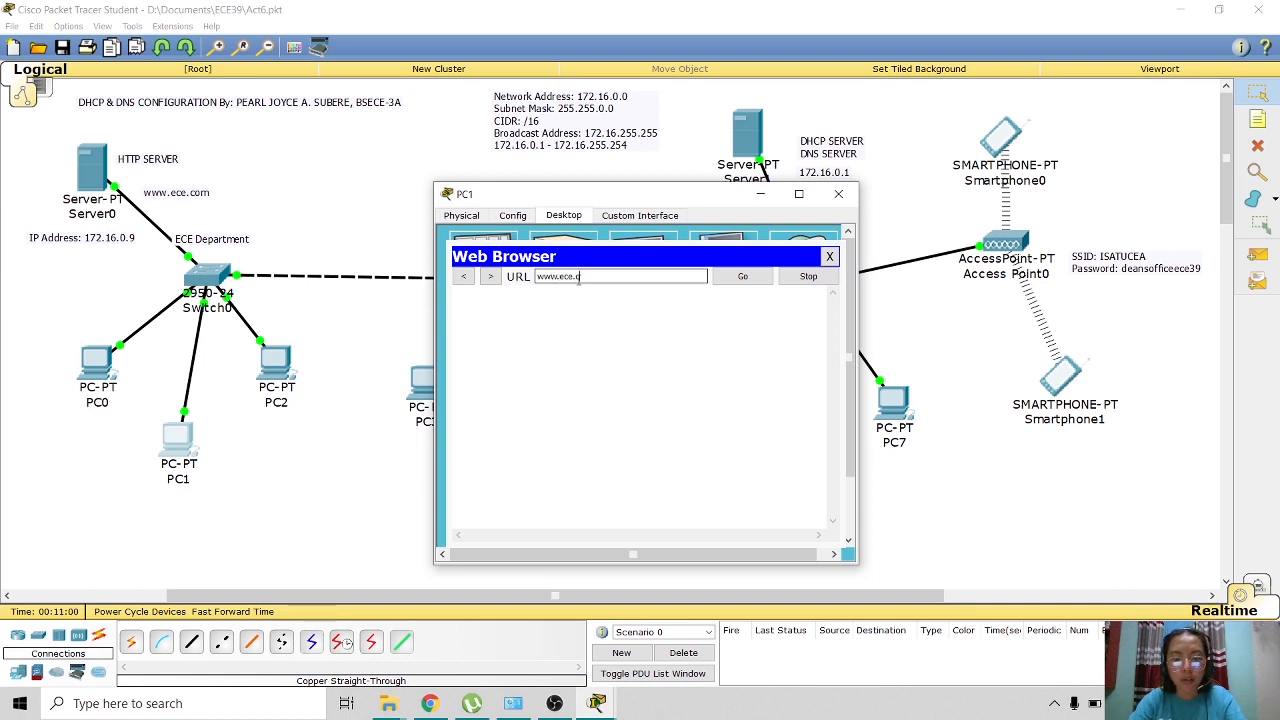
{"action": "type", "text": "om"}
{"action": "double_click", "coordinate": [578, 282]}
{"action": "key", "text": "ctrl+c"}
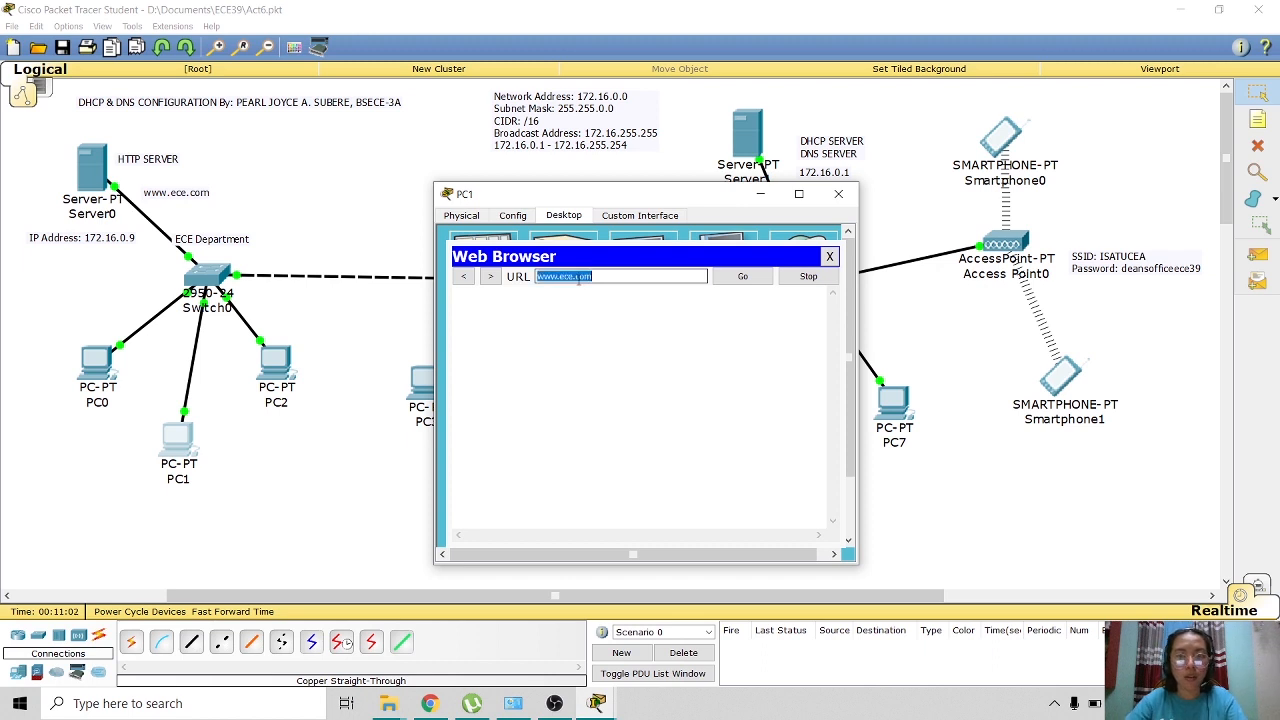
{"action": "left_click", "coordinate": [742, 277]}
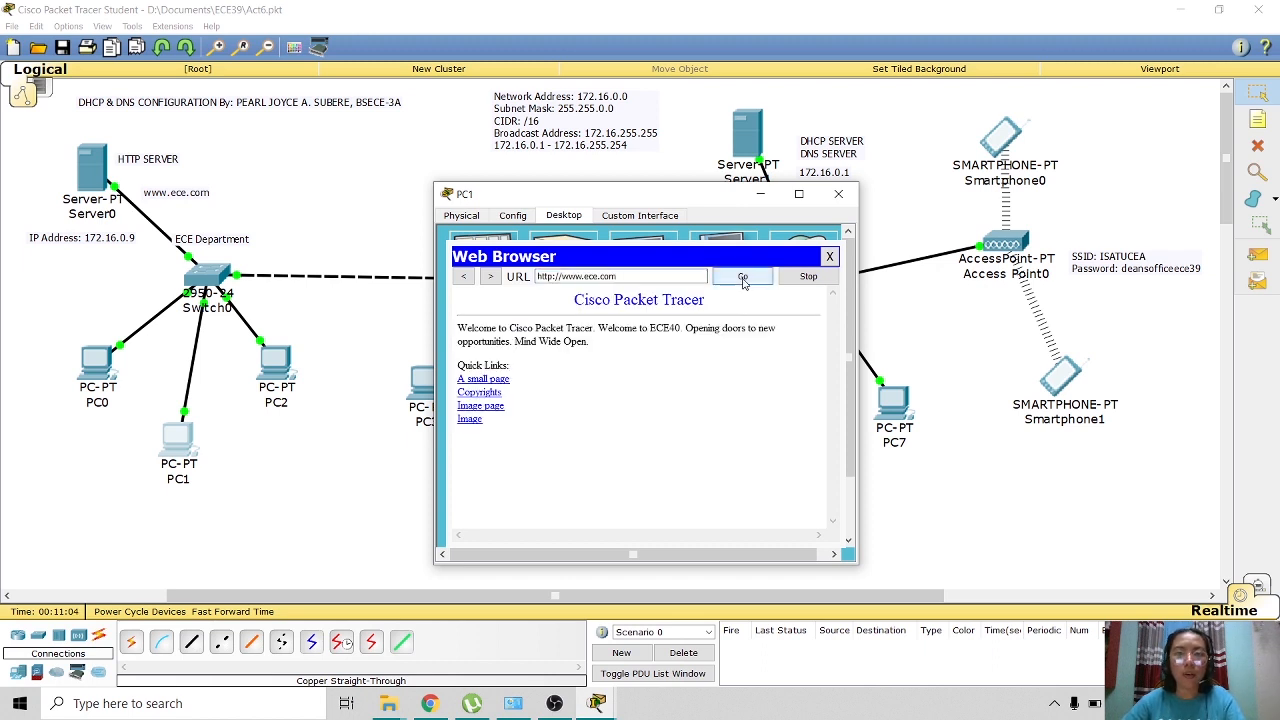
{"action": "left_click", "coordinate": [838, 193]}
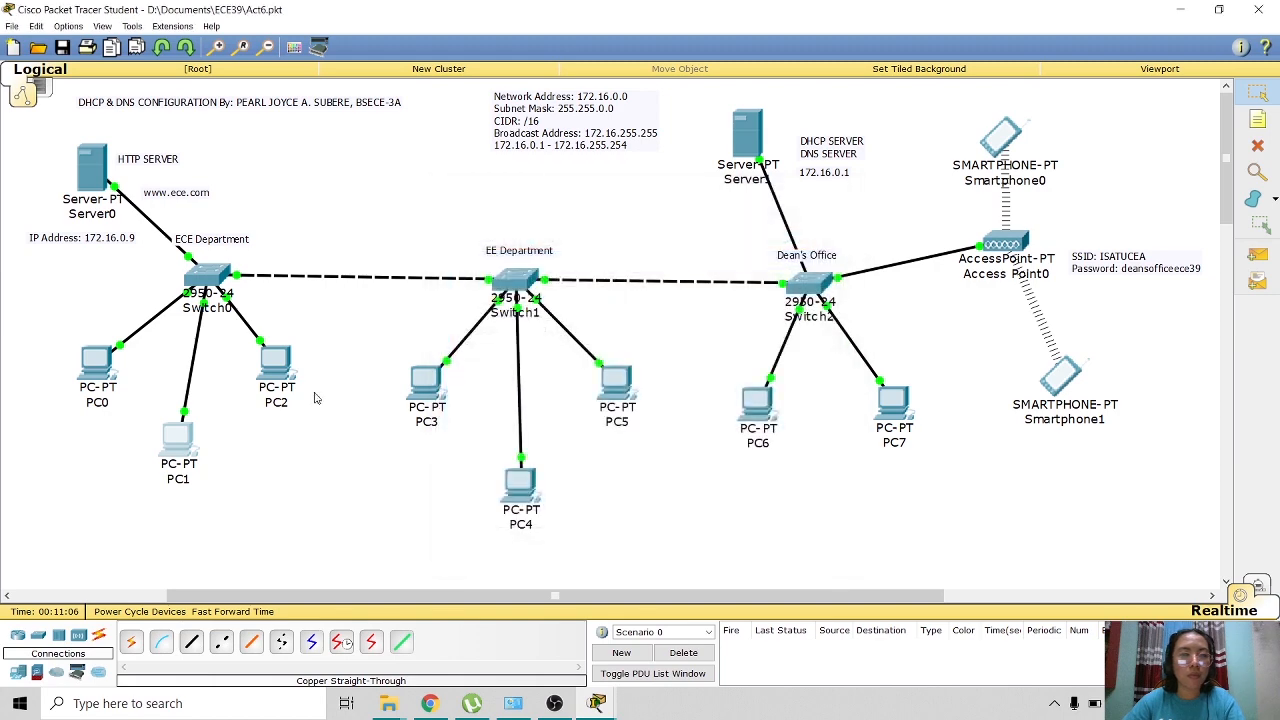
{"action": "left_click", "coordinate": [289, 375]}
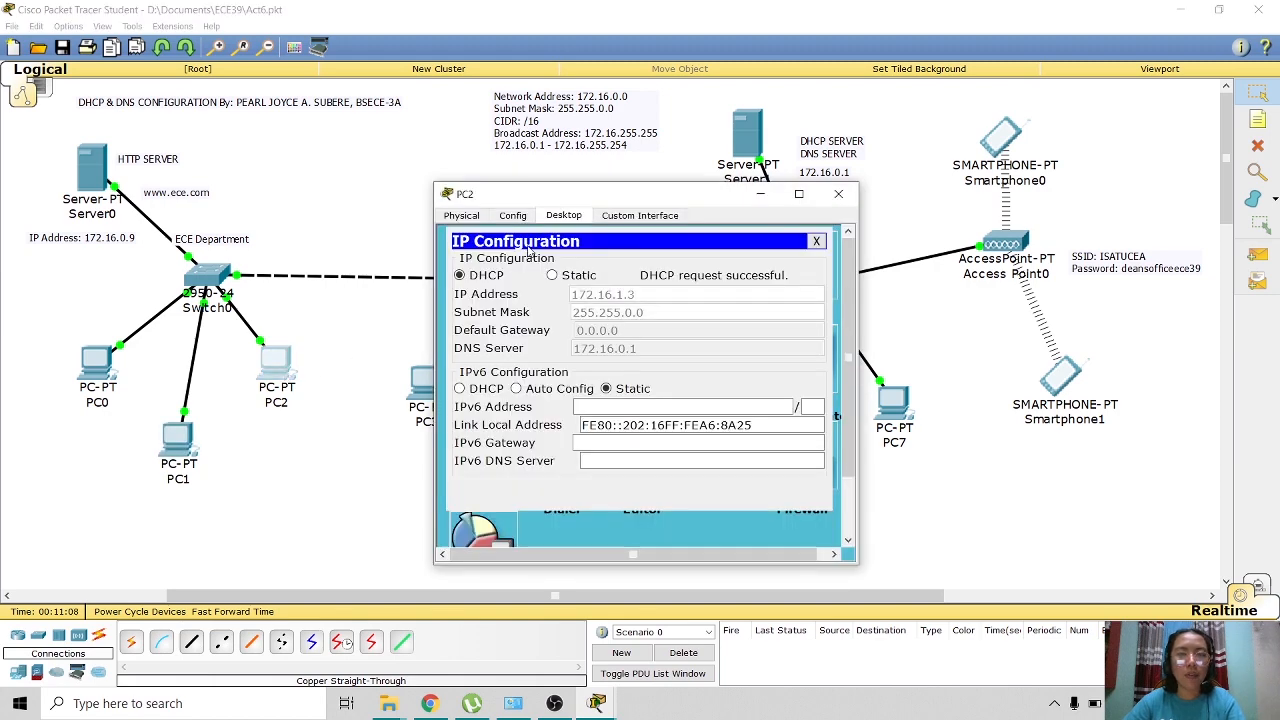
{"action": "left_click", "coordinate": [639, 218]}
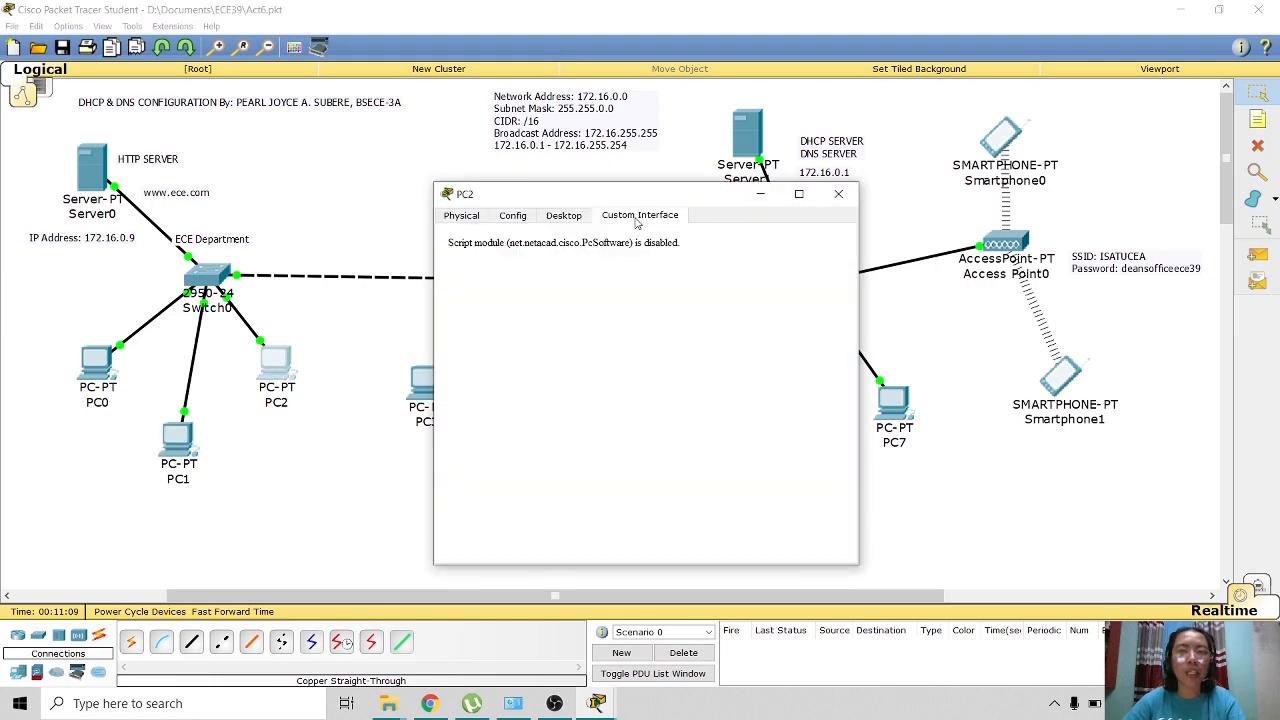
{"action": "left_click", "coordinate": [548, 218]}
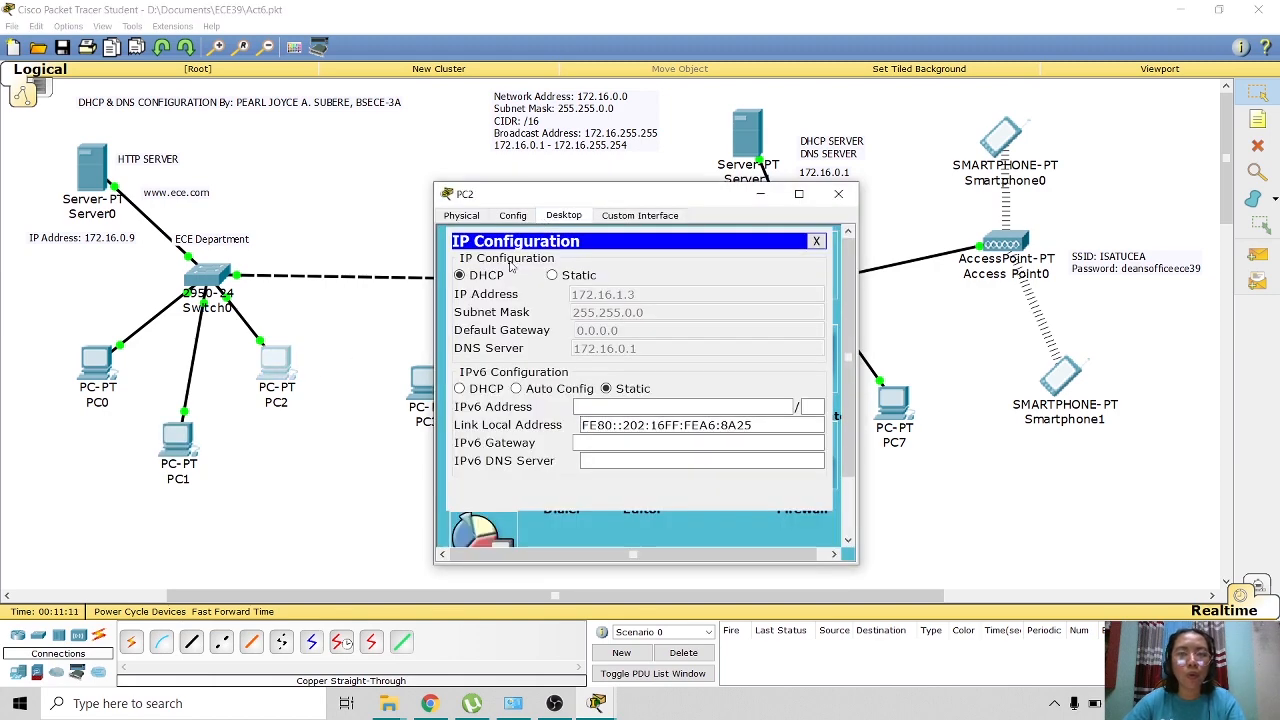
{"action": "left_click", "coordinate": [816, 241]}
{"action": "left_click", "coordinate": [783, 267]}
{"action": "left_click", "coordinate": [550, 277]}
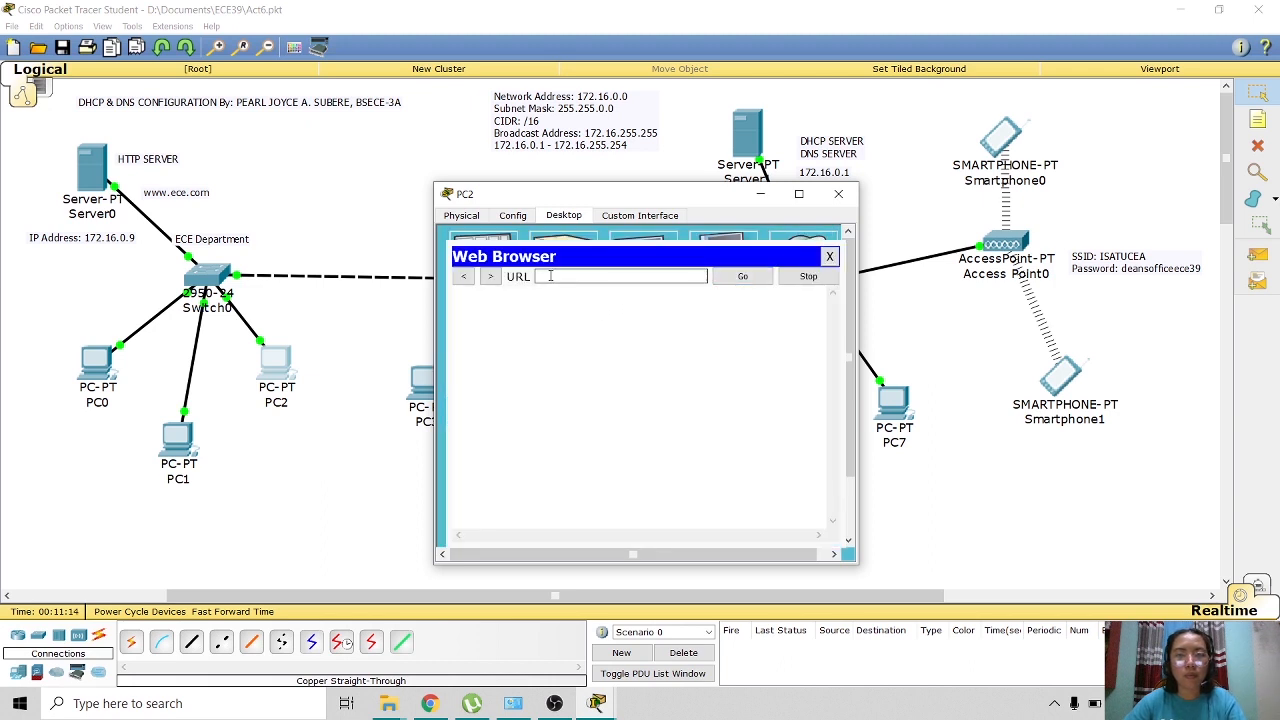
{"action": "key", "text": "ctrl+v"}
{"action": "left_click", "coordinate": [742, 276]}
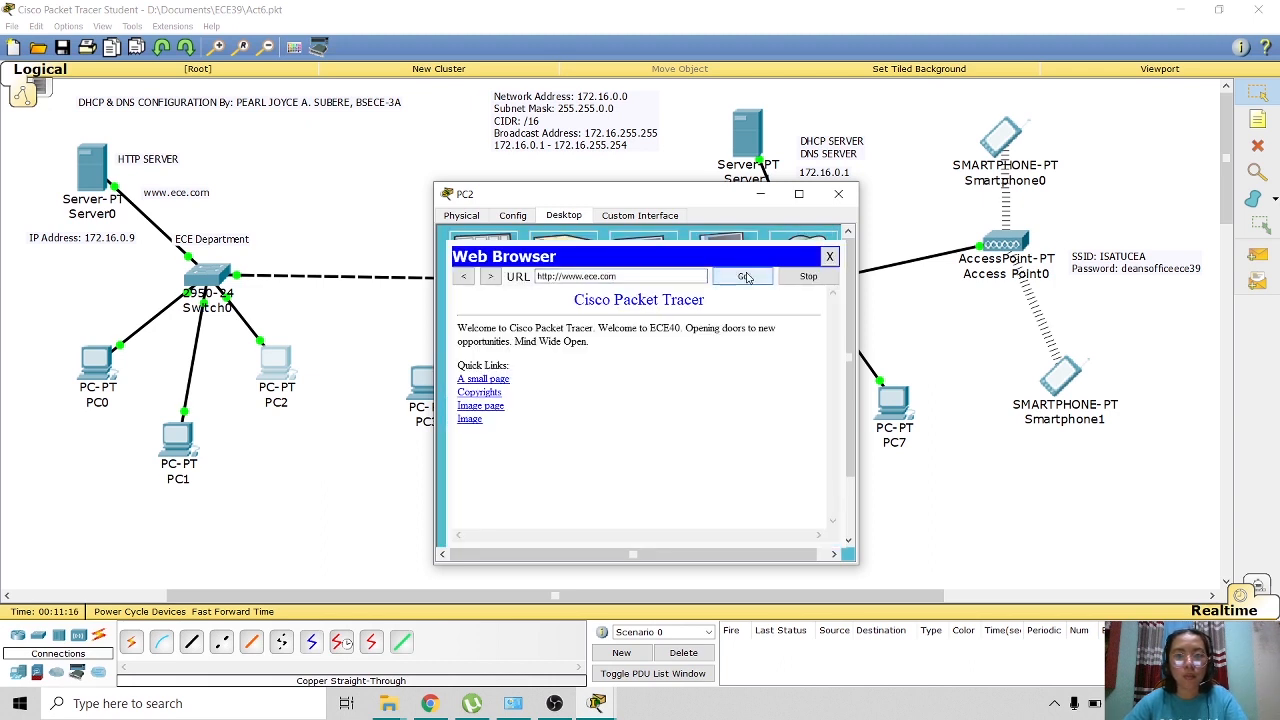
{"action": "left_click", "coordinate": [838, 193]}
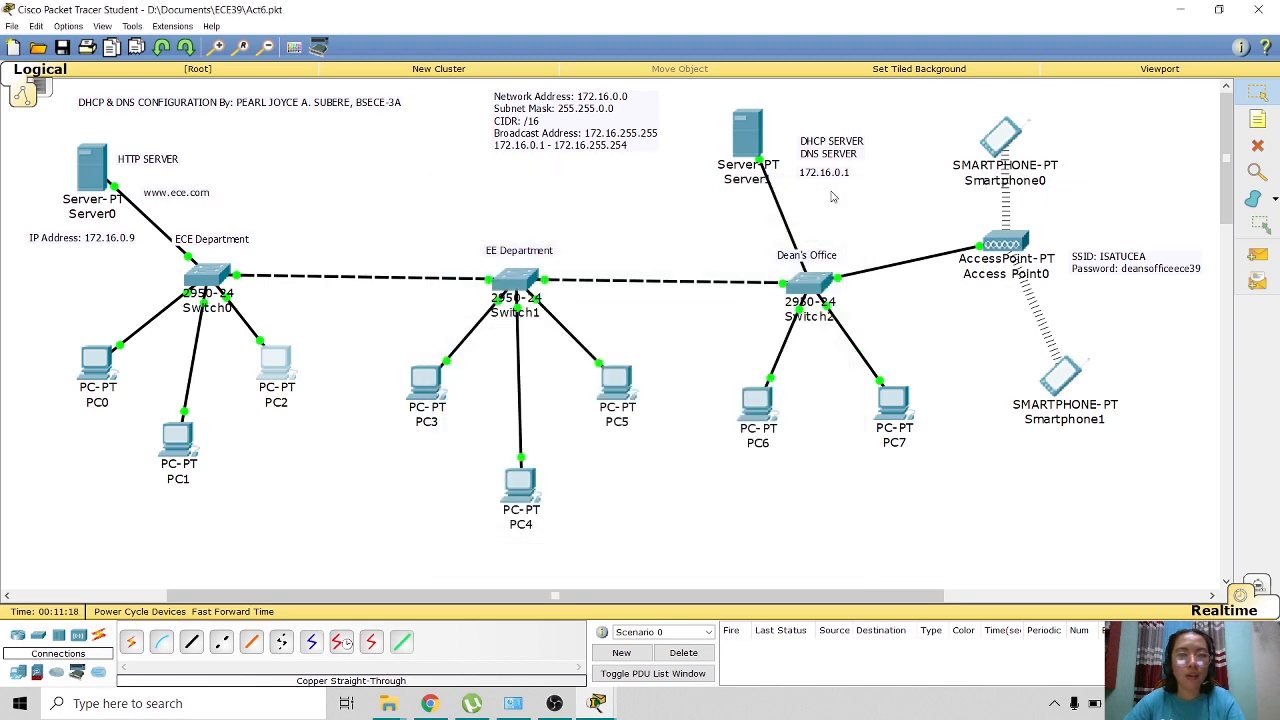
{"action": "left_click", "coordinate": [427, 397]}
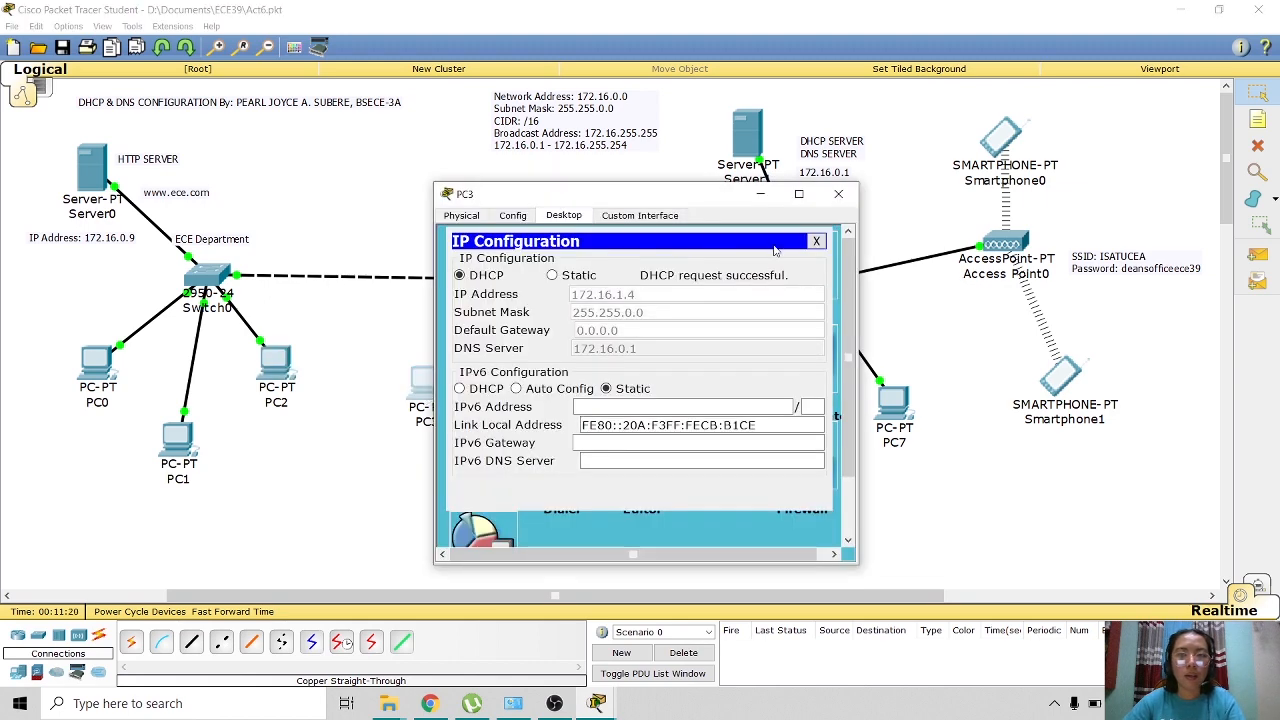
{"action": "left_click", "coordinate": [824, 242]}
{"action": "left_click", "coordinate": [820, 279]}
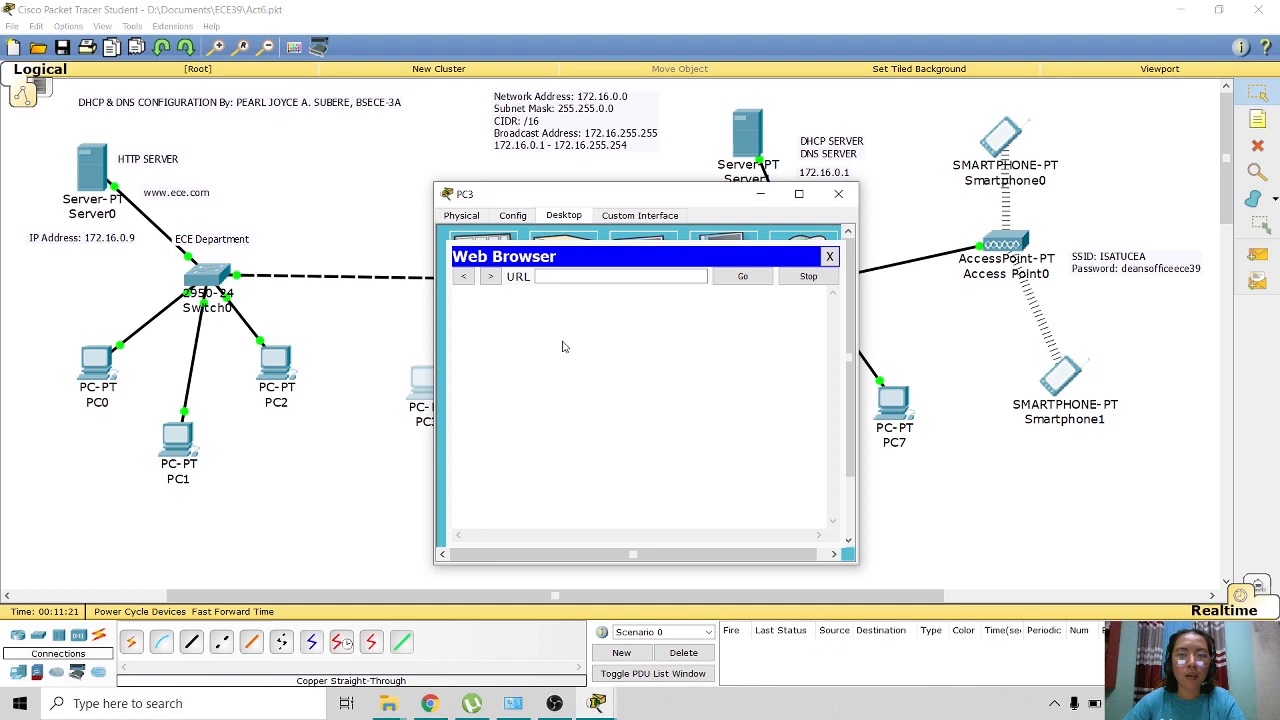
{"action": "left_click", "coordinate": [570, 276]}
{"action": "type", "text": "http://www.ece.com"}
{"action": "left_click", "coordinate": [742, 280]}
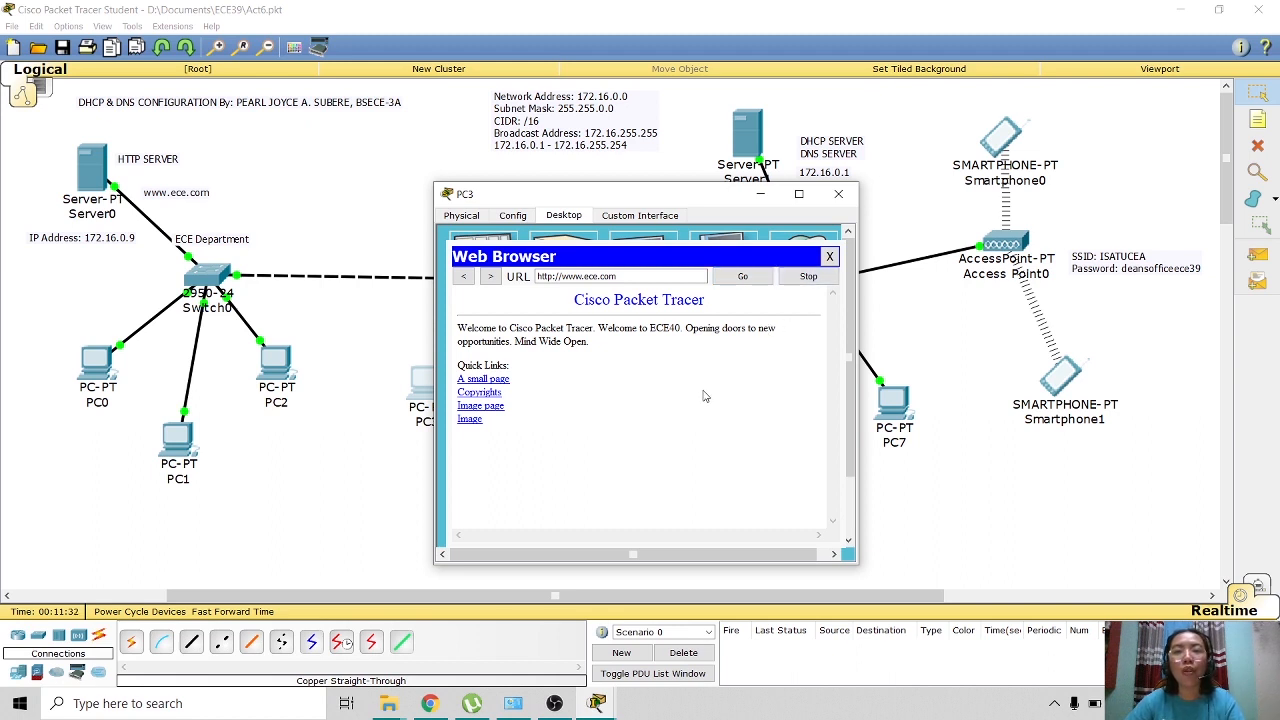
{"action": "left_click", "coordinate": [829, 256]}
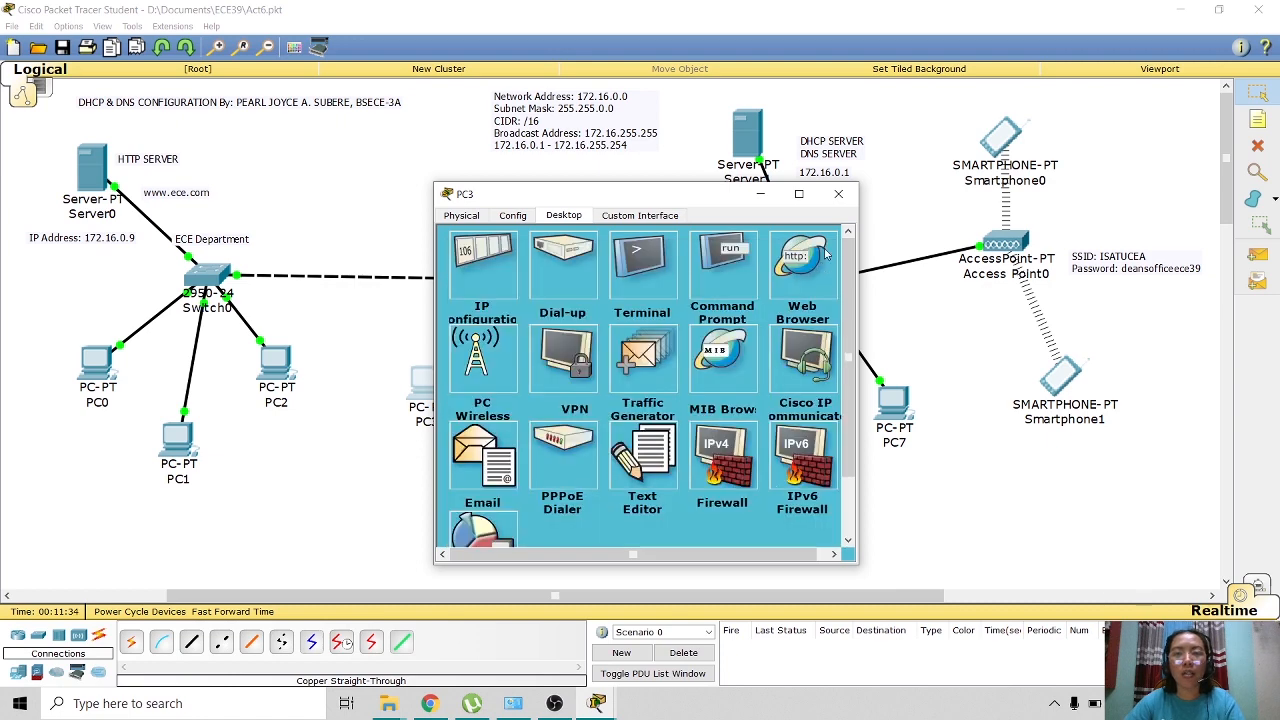
{"action": "left_click", "coordinate": [838, 194]}
{"action": "left_click", "coordinate": [520, 490]}
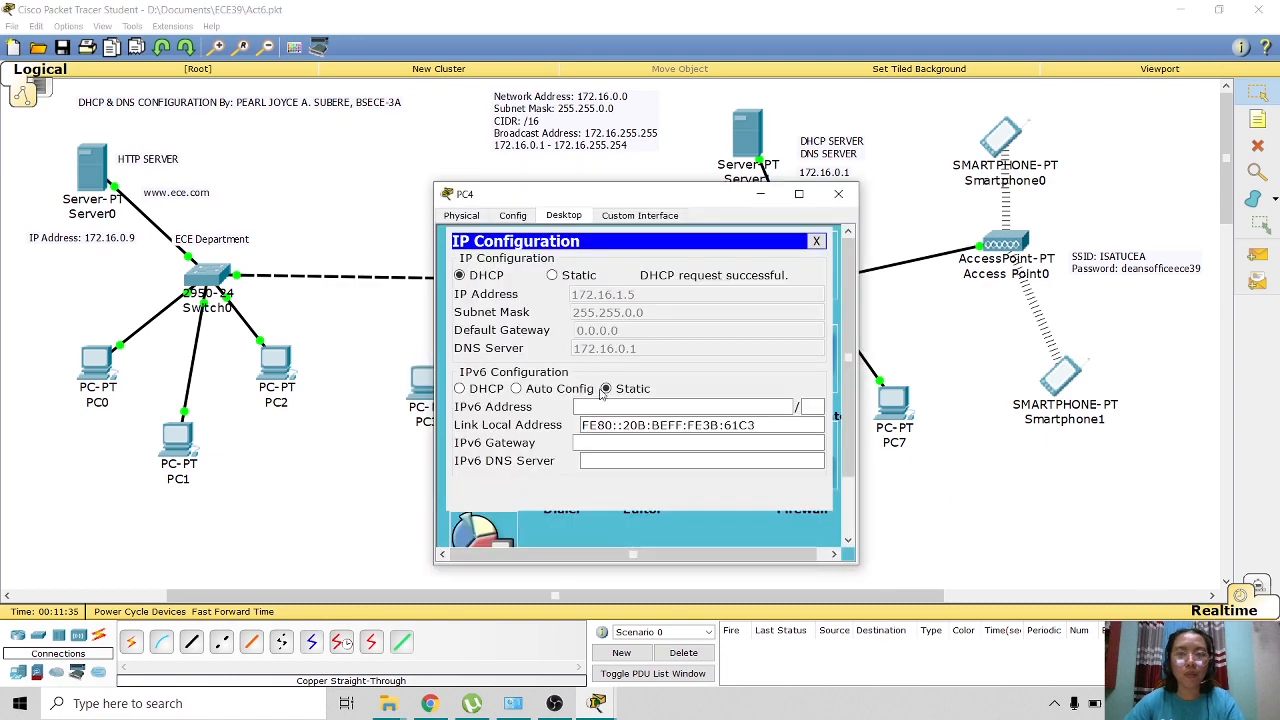
{"action": "left_click", "coordinate": [816, 241]}
{"action": "left_click", "coordinate": [824, 278]}
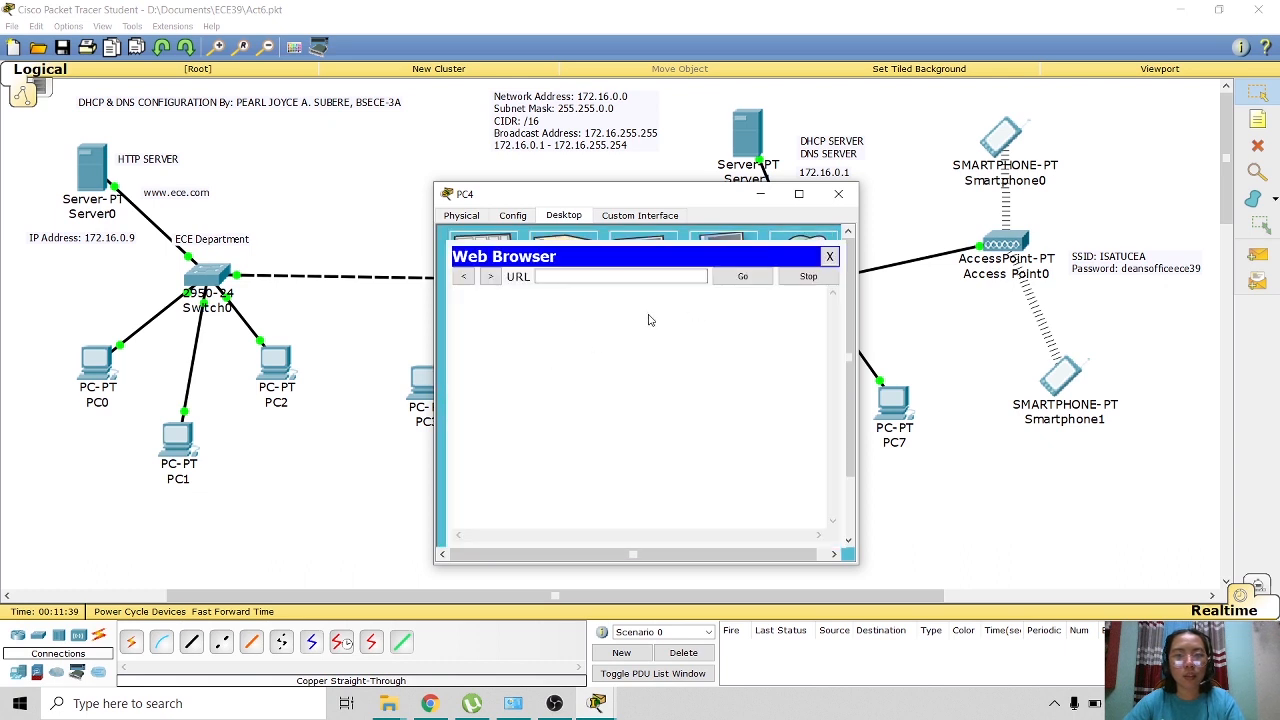
{"action": "left_click", "coordinate": [586, 276]}
{"action": "type", "text": "www.ece.com"}
{"action": "left_click", "coordinate": [742, 276]}
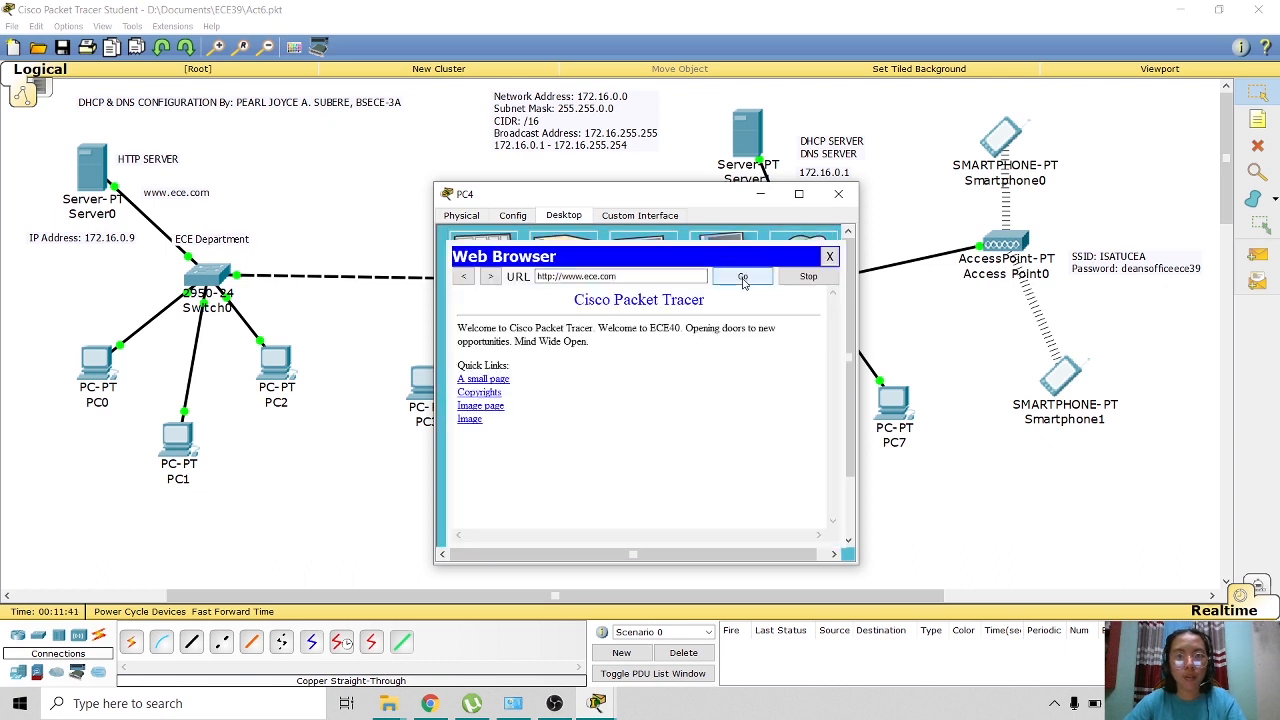
{"action": "left_click", "coordinate": [829, 257]}
{"action": "left_click", "coordinate": [838, 193]}
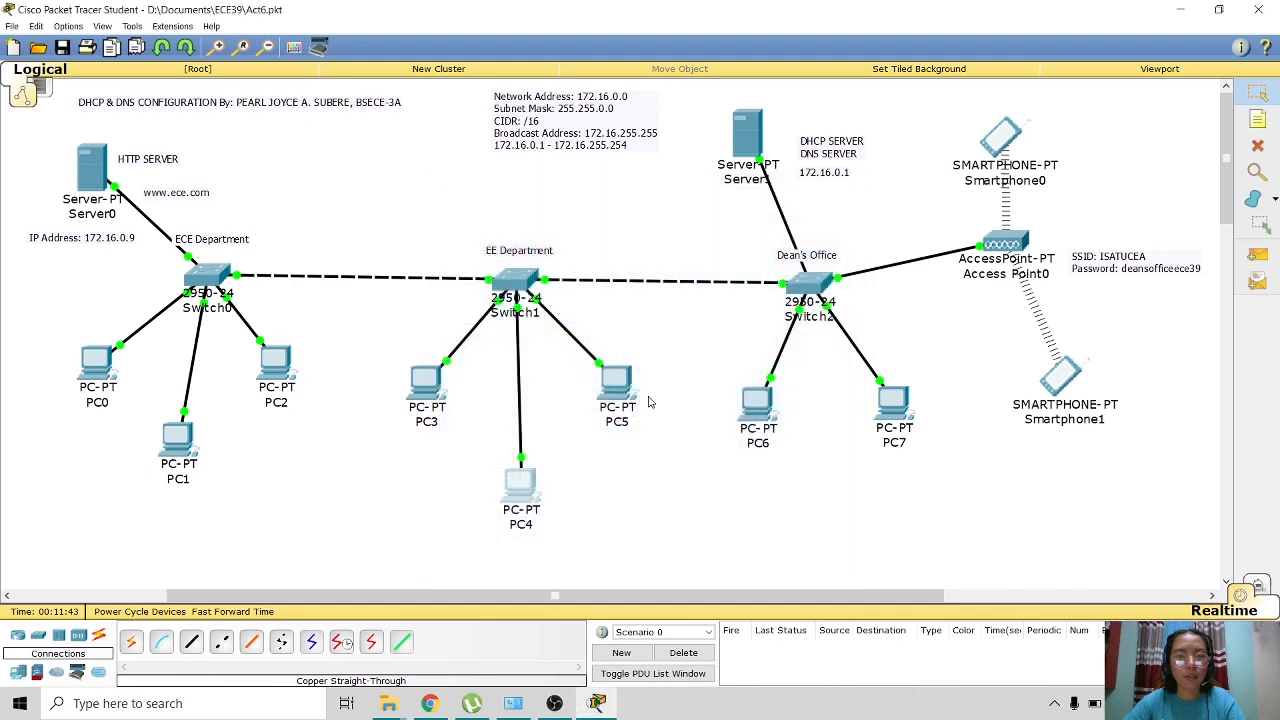
{"action": "left_click", "coordinate": [620, 401]}
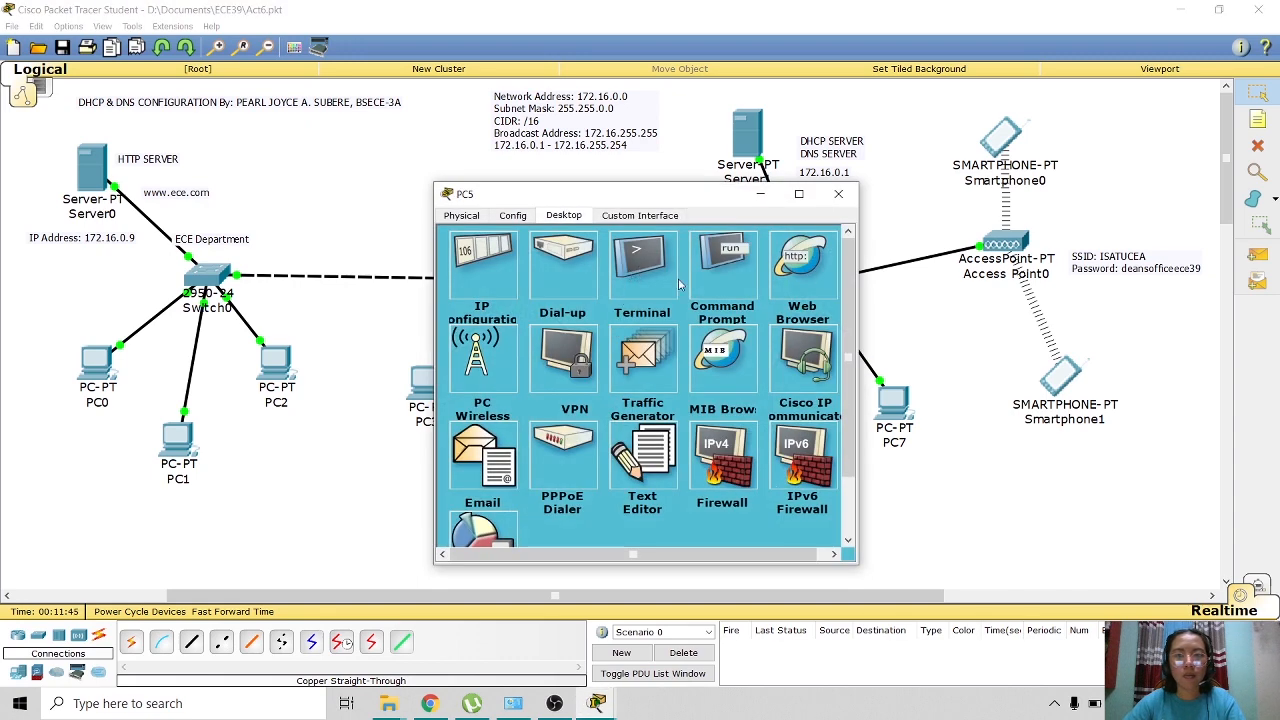
{"action": "left_click", "coordinate": [792, 275]}
{"action": "left_click", "coordinate": [560, 282]}
{"action": "type", "text": "www.ece.com"}
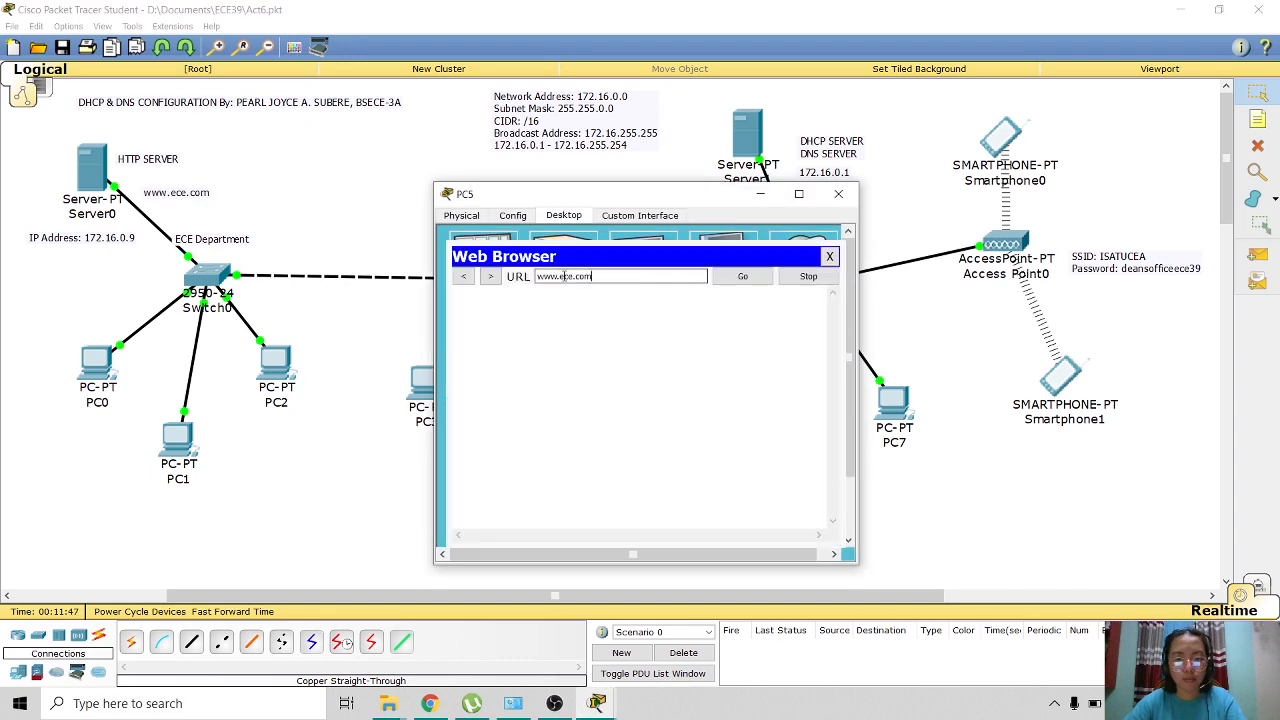
{"action": "left_click", "coordinate": [742, 278]}
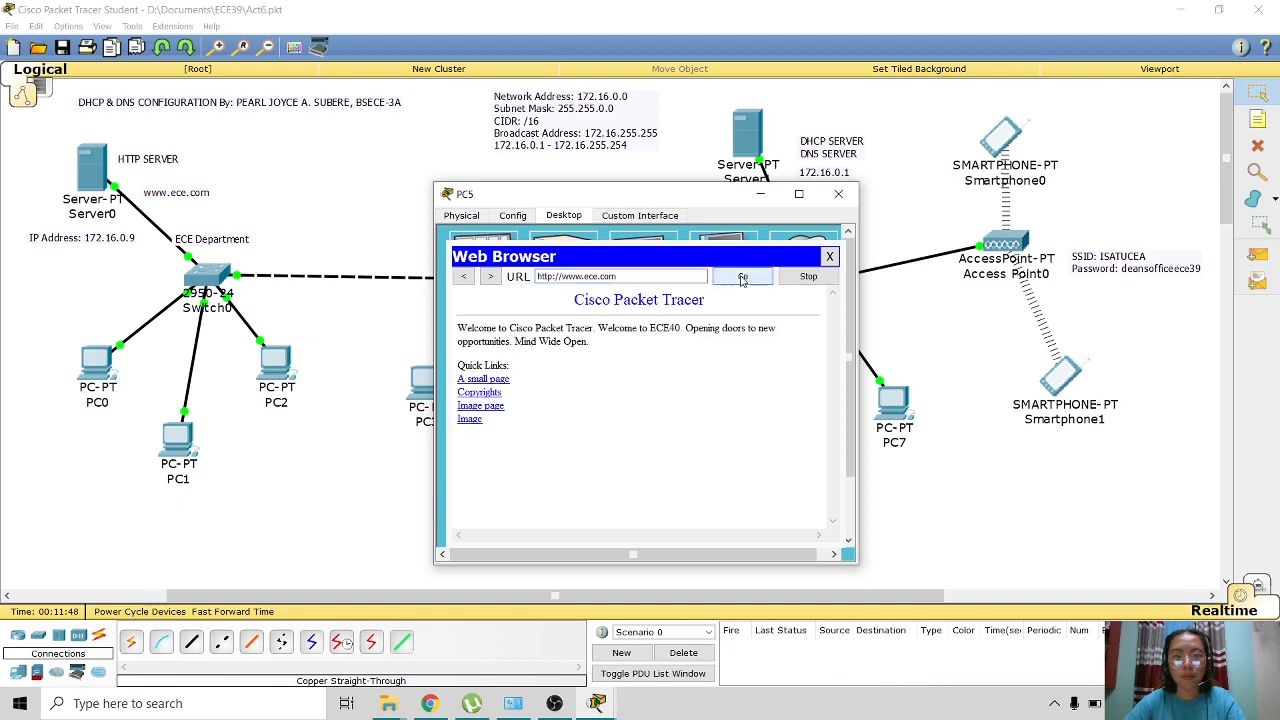
{"action": "left_click", "coordinate": [829, 256]}
{"action": "left_click", "coordinate": [836, 196]}
{"action": "left_click", "coordinate": [760, 385]}
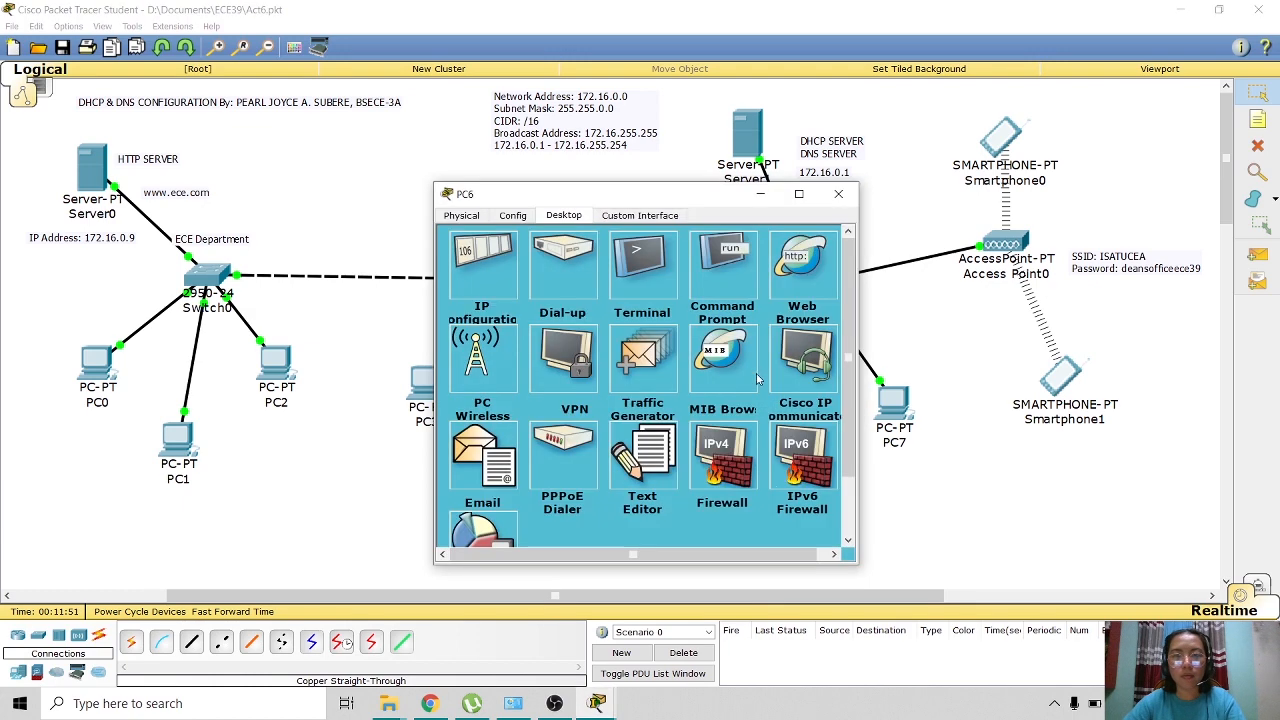
{"action": "left_click", "coordinate": [790, 288]}
{"action": "left_click", "coordinate": [541, 292]}
{"action": "type", "text": "www.ece.com"}
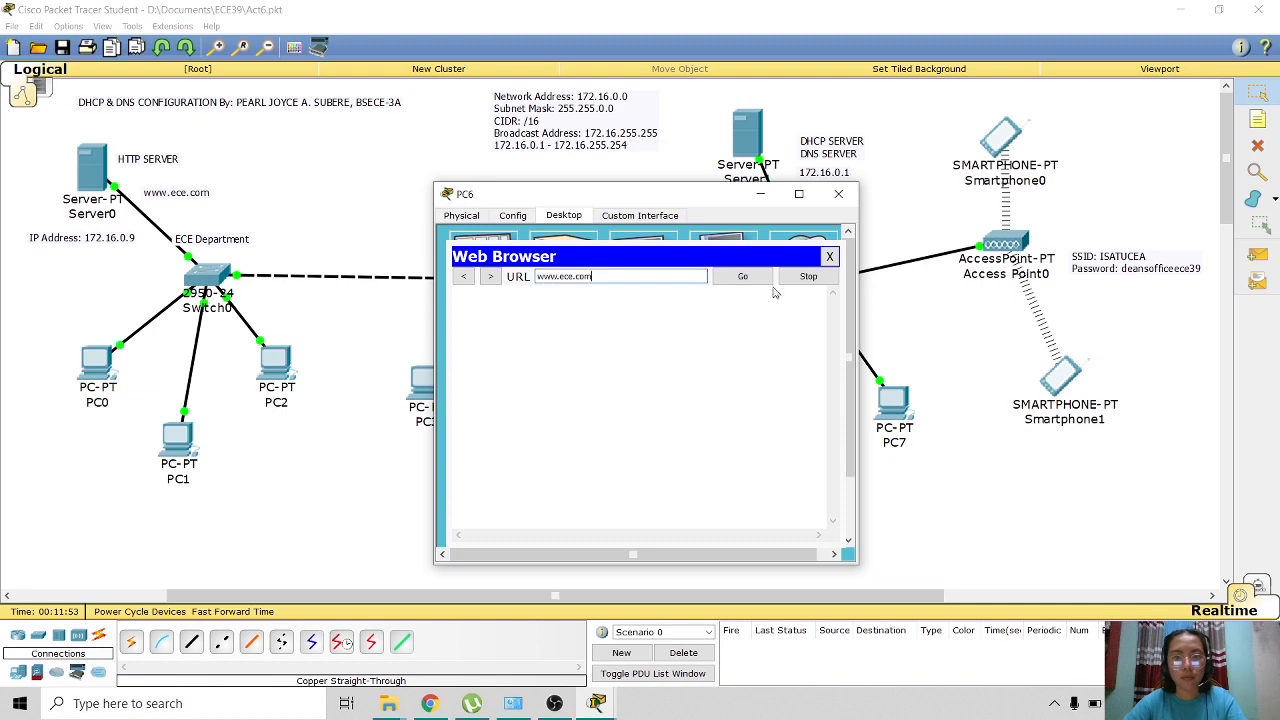
{"action": "left_click", "coordinate": [742, 277]}
{"action": "left_click", "coordinate": [829, 256]}
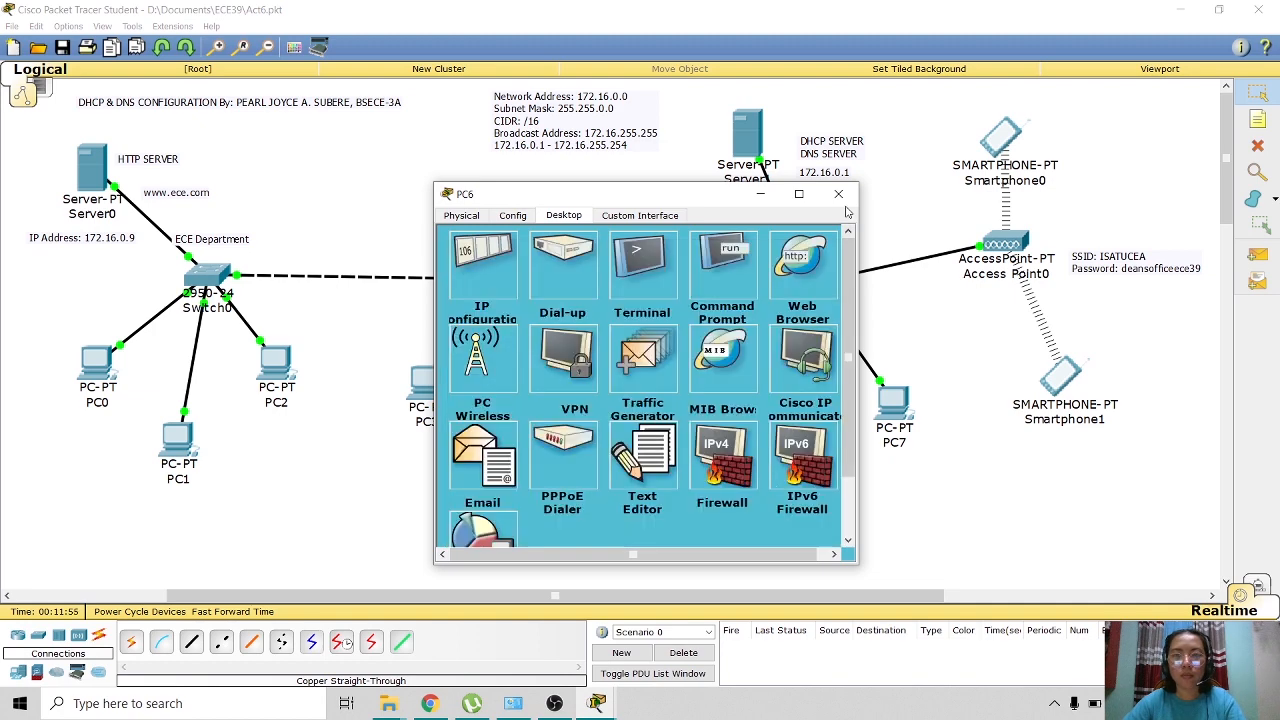
{"action": "left_click", "coordinate": [838, 194]}
{"action": "left_click", "coordinate": [903, 420]}
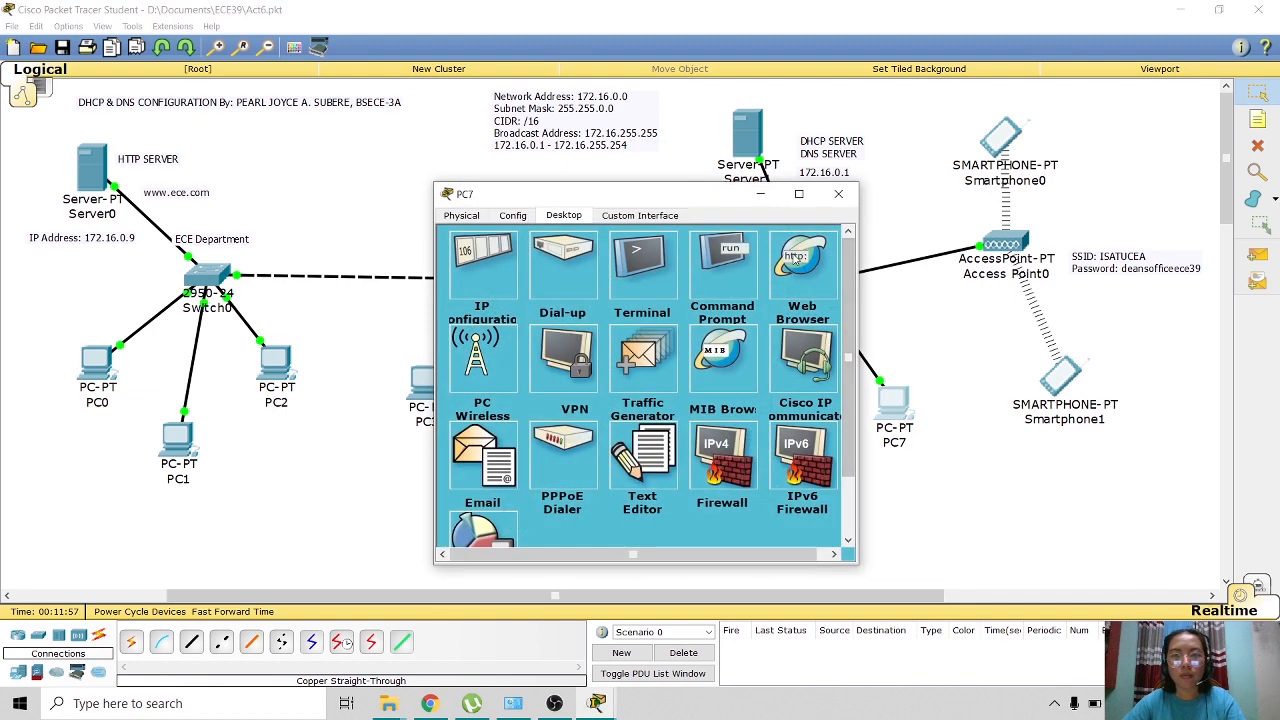
{"action": "left_click", "coordinate": [798, 286]}
{"action": "left_click", "coordinate": [585, 276]}
{"action": "type", "text": "www.ece.com"}
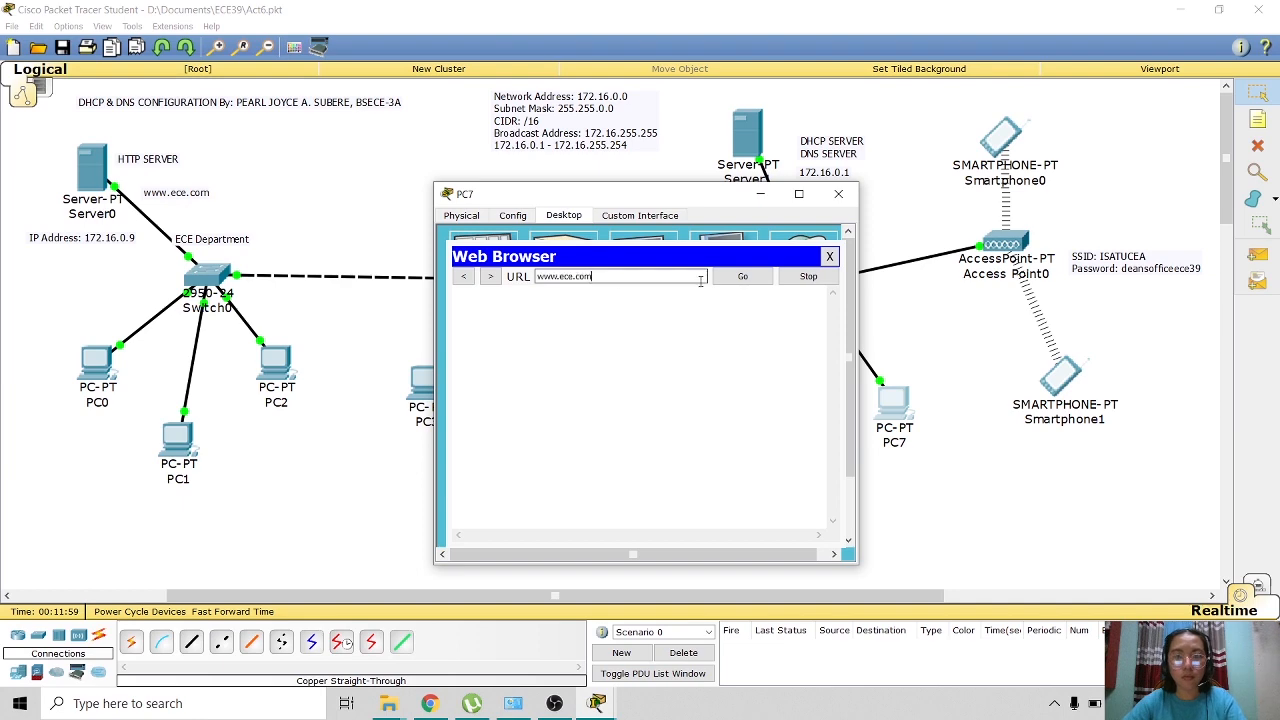
{"action": "left_click", "coordinate": [742, 277]}
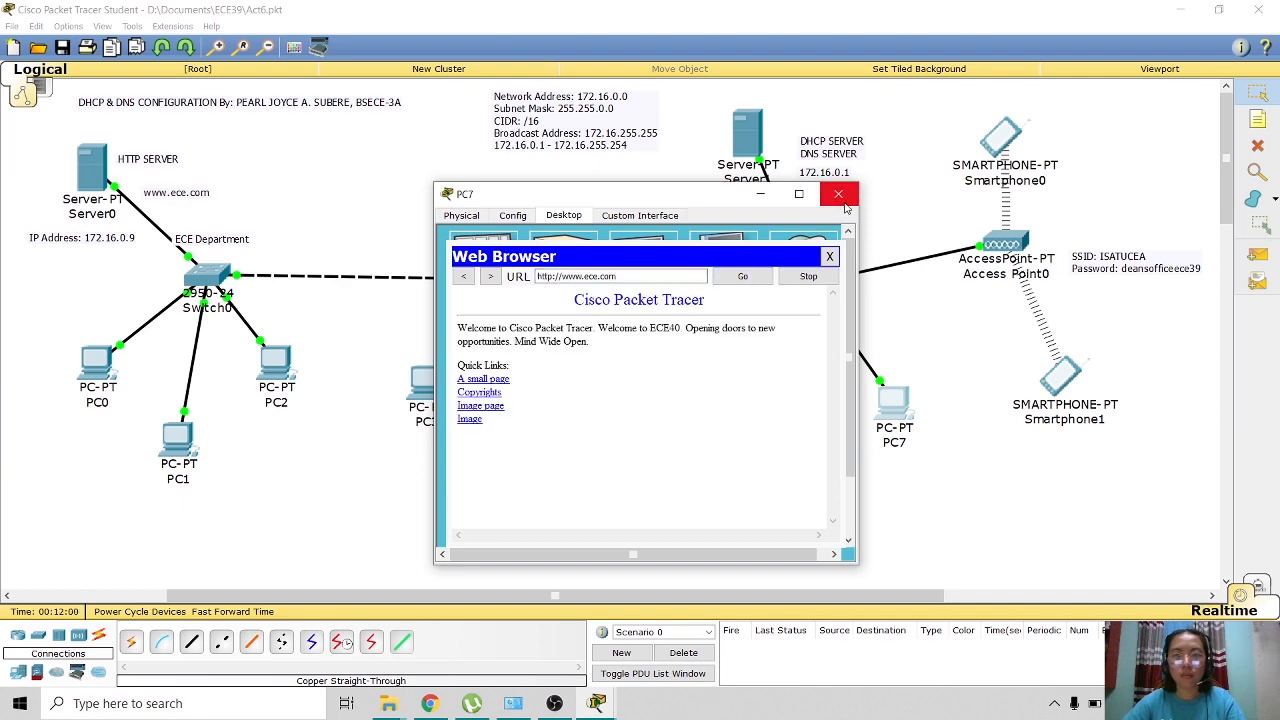
{"action": "left_click", "coordinate": [830, 258]}
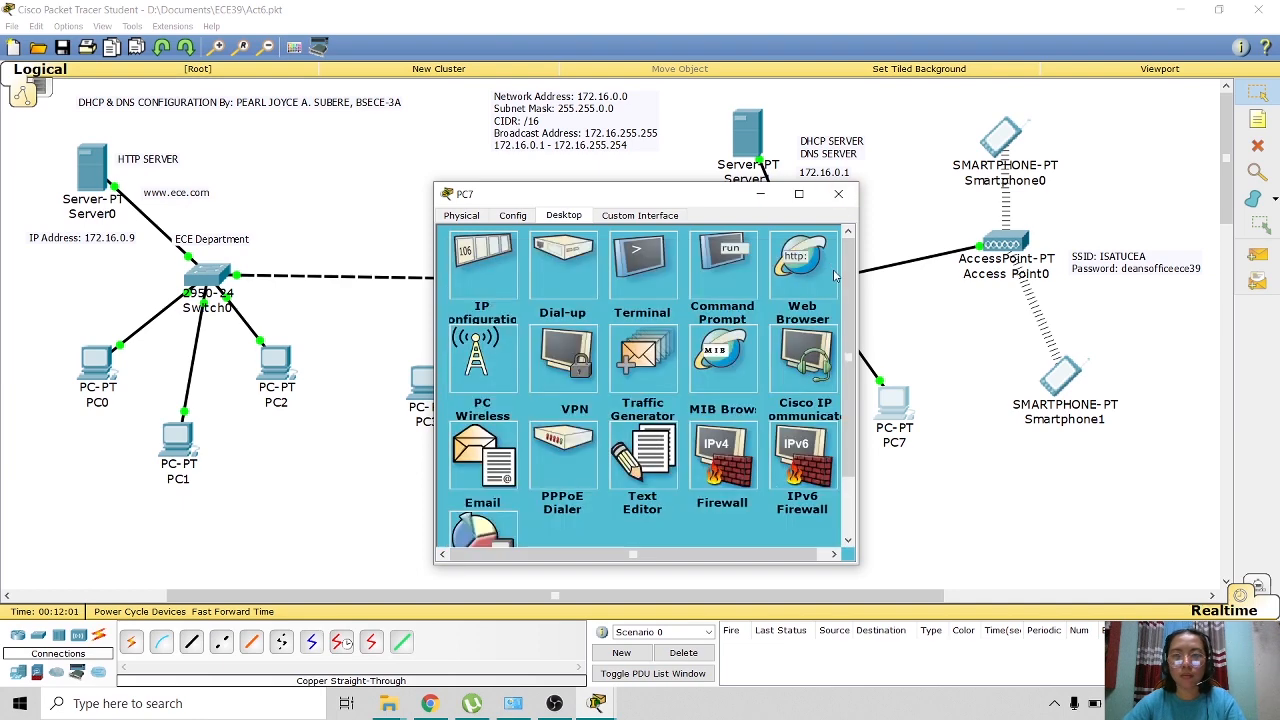
{"action": "left_click", "coordinate": [838, 193]}
{"action": "left_click", "coordinate": [1062, 384]}
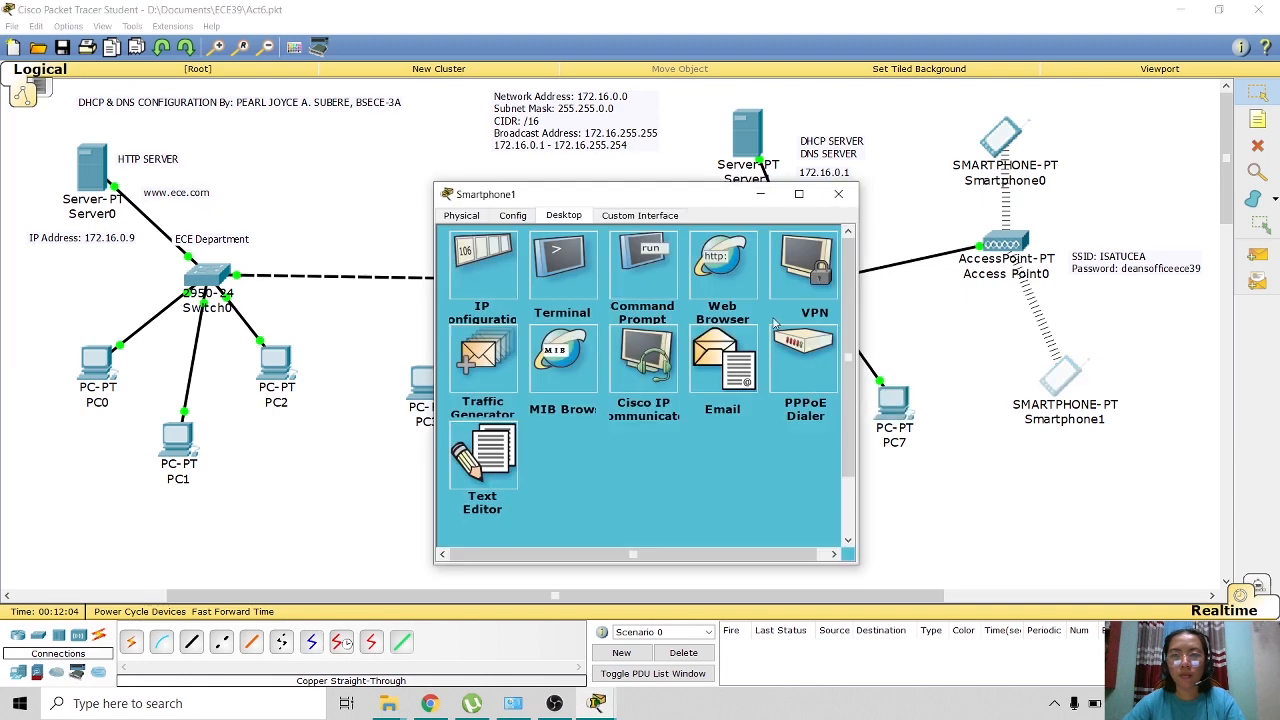
{"action": "left_click", "coordinate": [712, 280]}
{"action": "type", "text": "www.ece.com"}
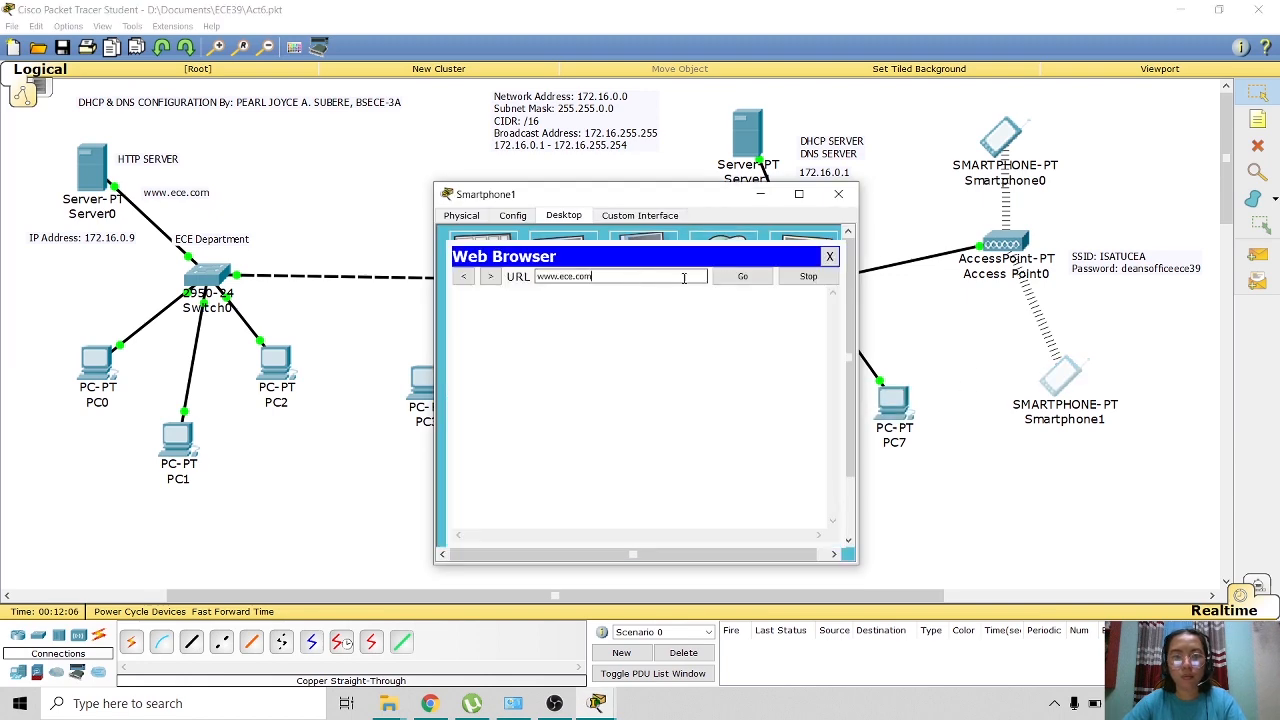
{"action": "left_click", "coordinate": [742, 277]}
{"action": "left_click", "coordinate": [830, 257]}
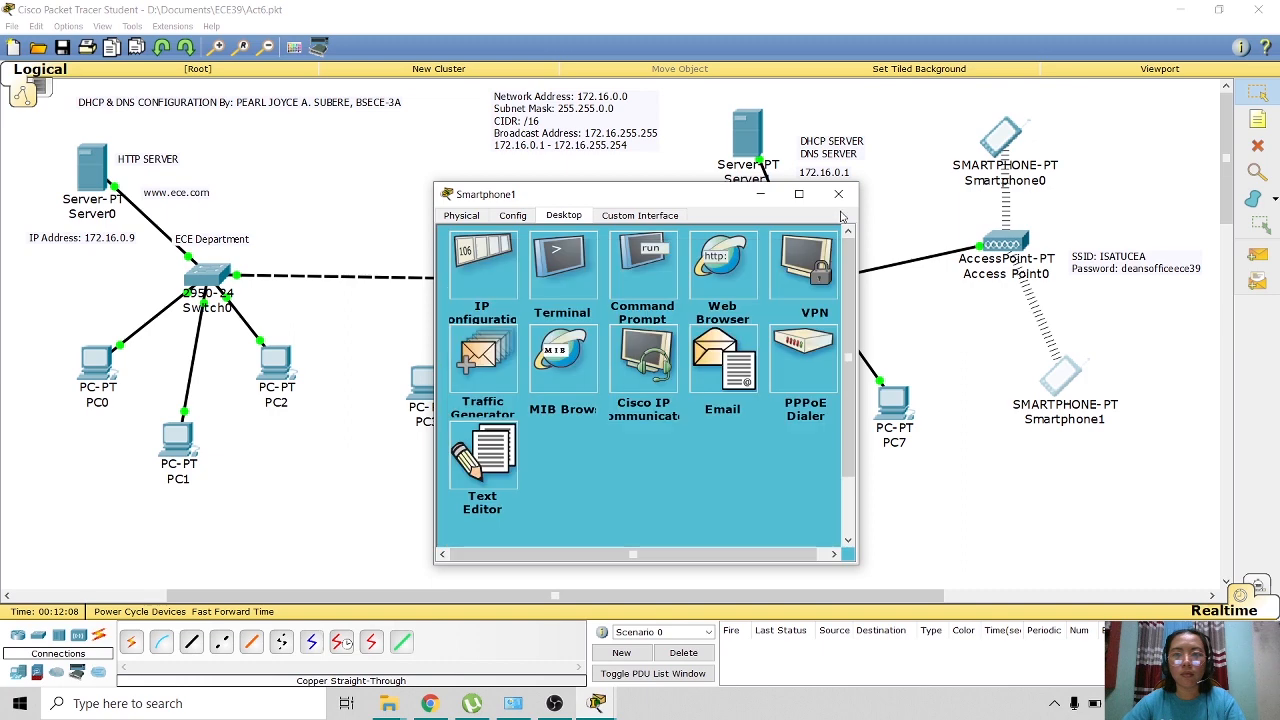
{"action": "left_click", "coordinate": [838, 193]}
{"action": "left_click", "coordinate": [1001, 149]}
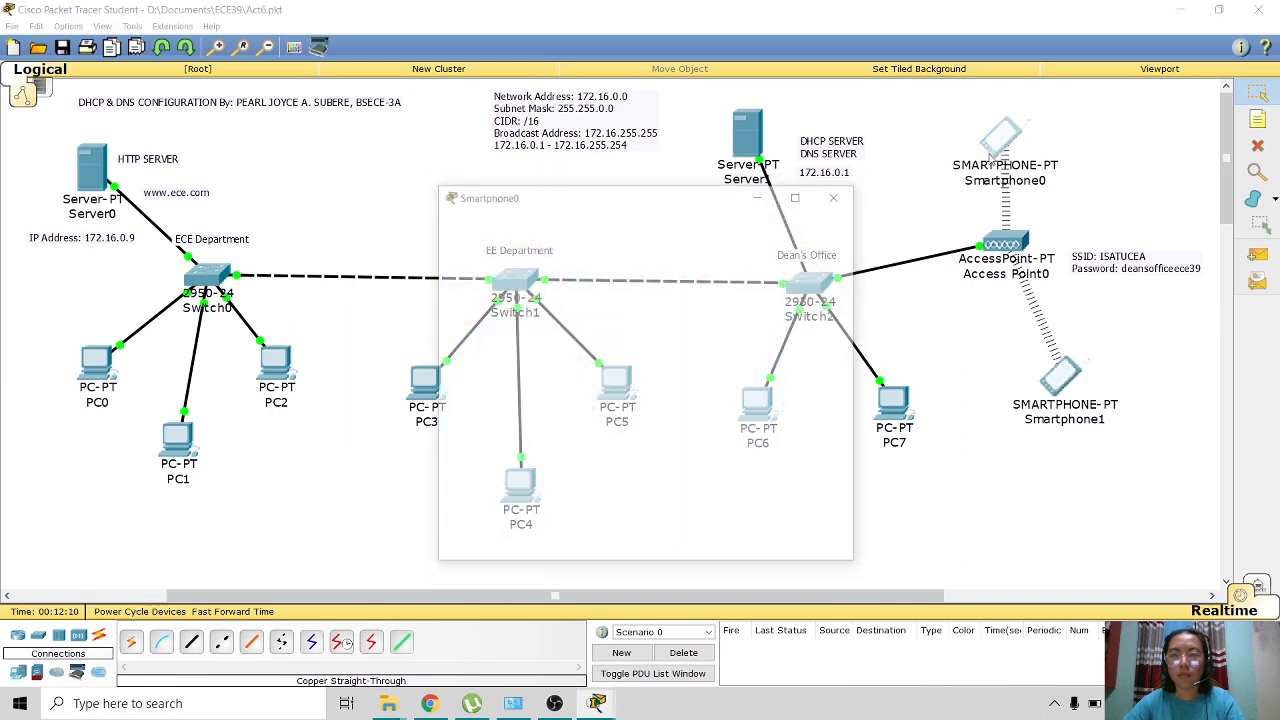
{"action": "left_click", "coordinate": [710, 283]}
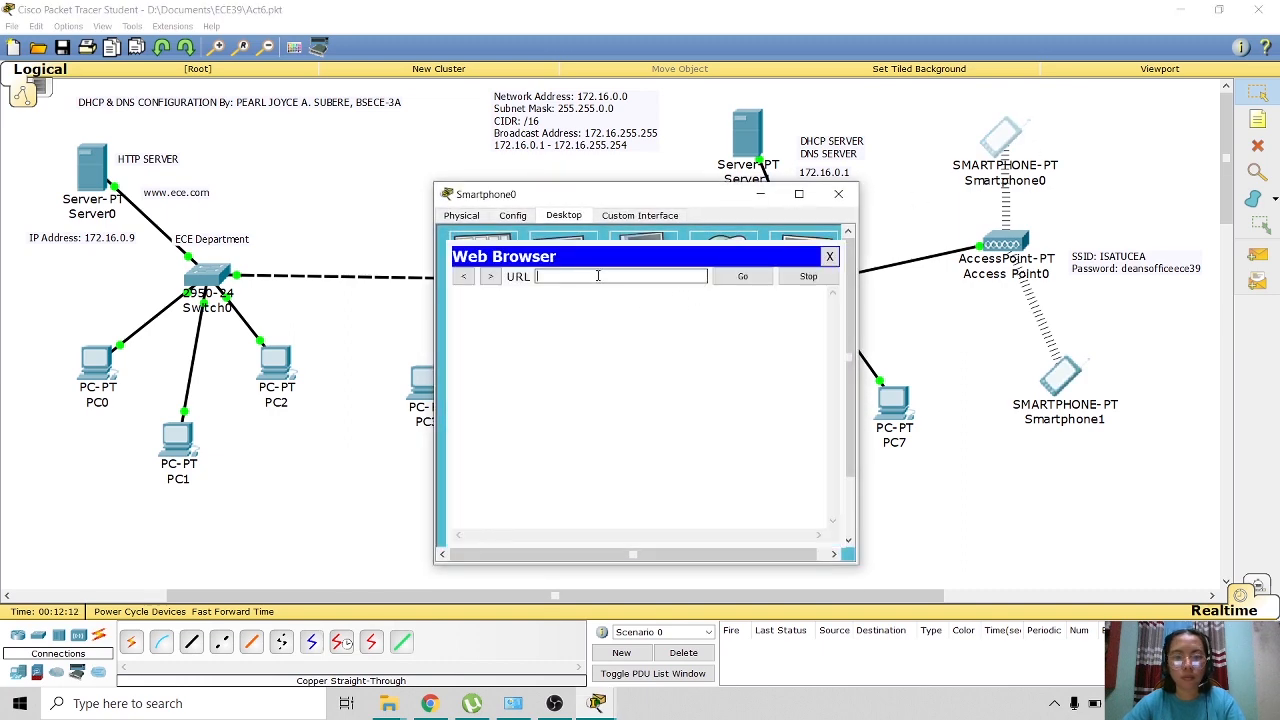
{"action": "type", "text": "www.ece.com"}
{"action": "left_click", "coordinate": [750, 278]}
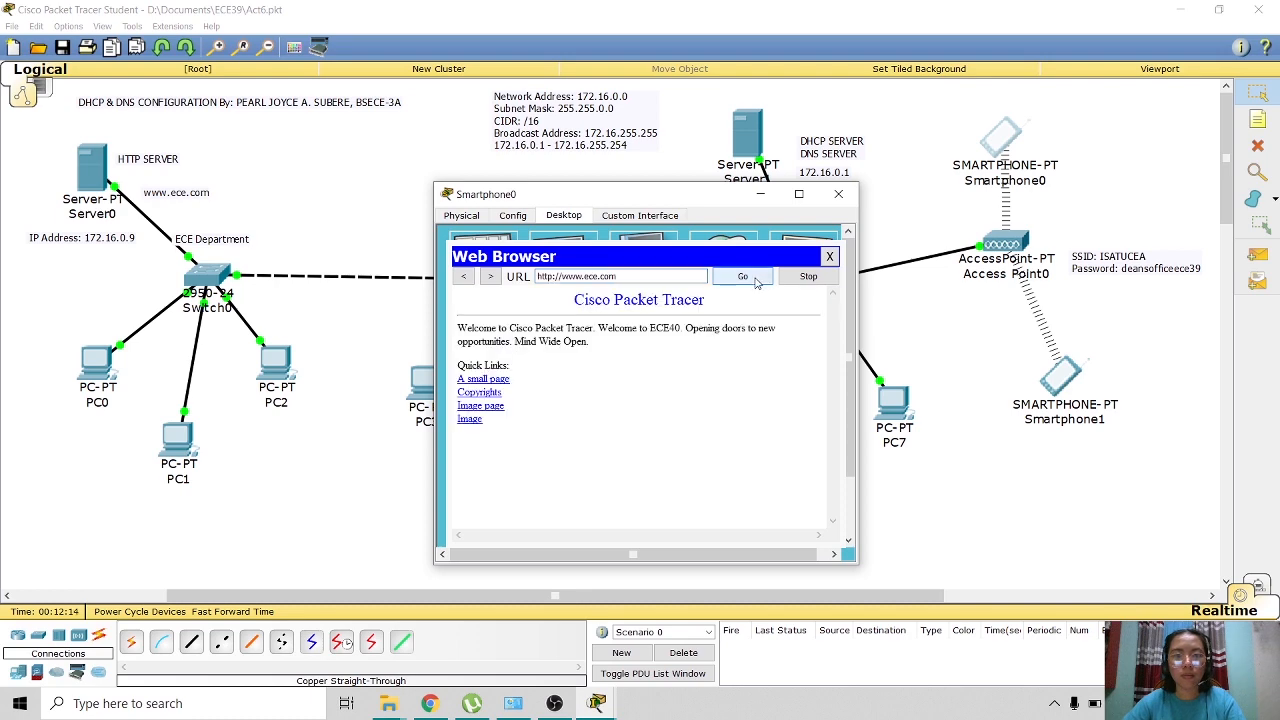
{"action": "left_click", "coordinate": [829, 257]}
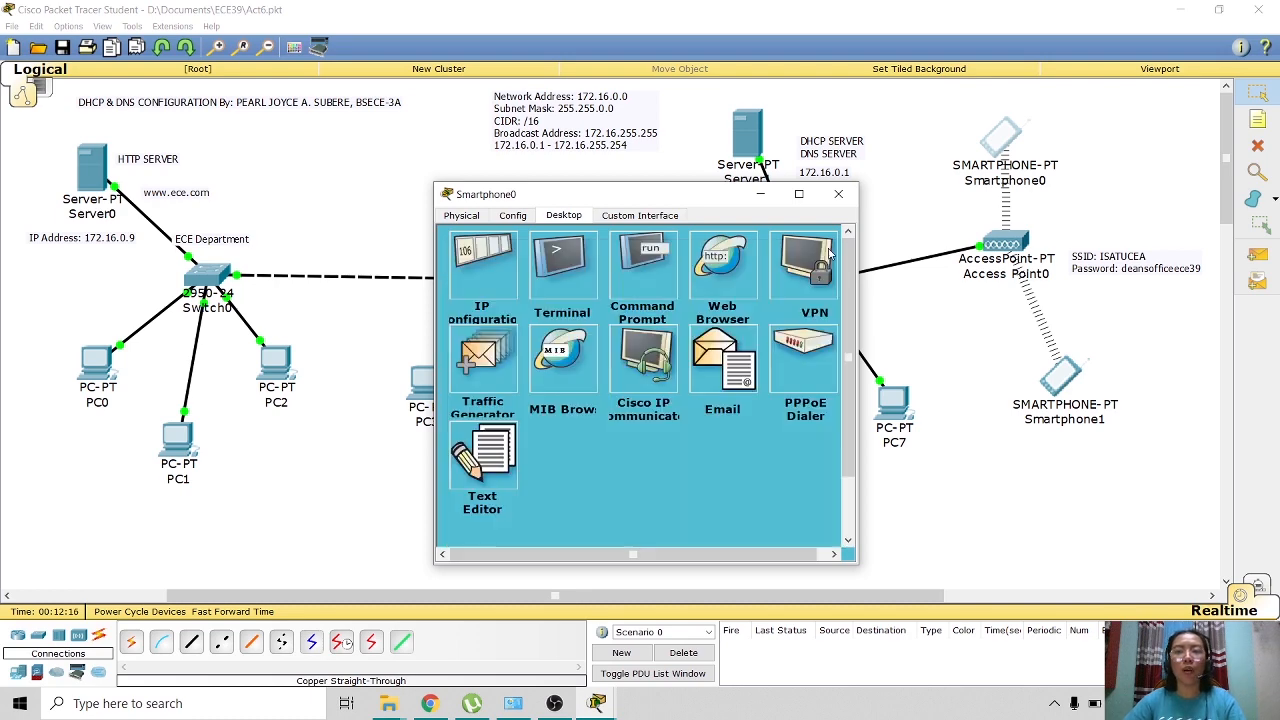
{"action": "left_click", "coordinate": [838, 194]}
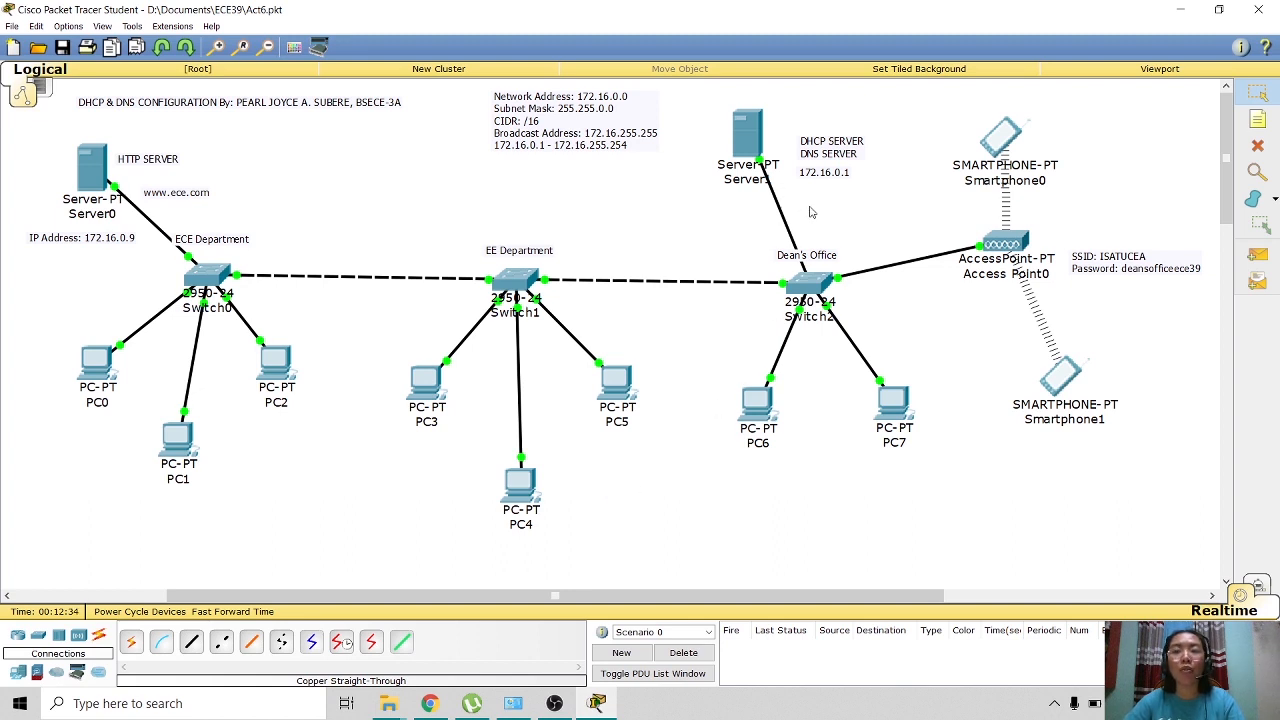
Review the DHCP service's address pool settings on Server1 and close the server's window.
{"action": "left_click", "coordinate": [753, 135]}
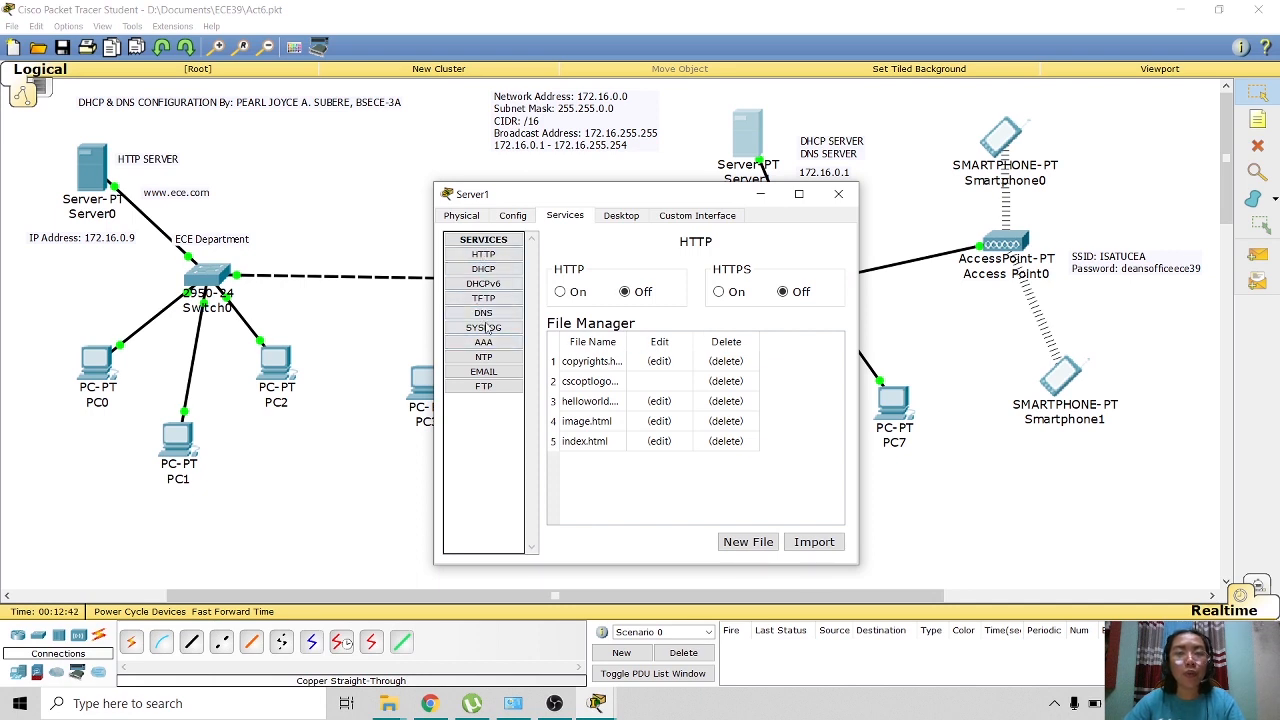
{"action": "left_click", "coordinate": [483, 269]}
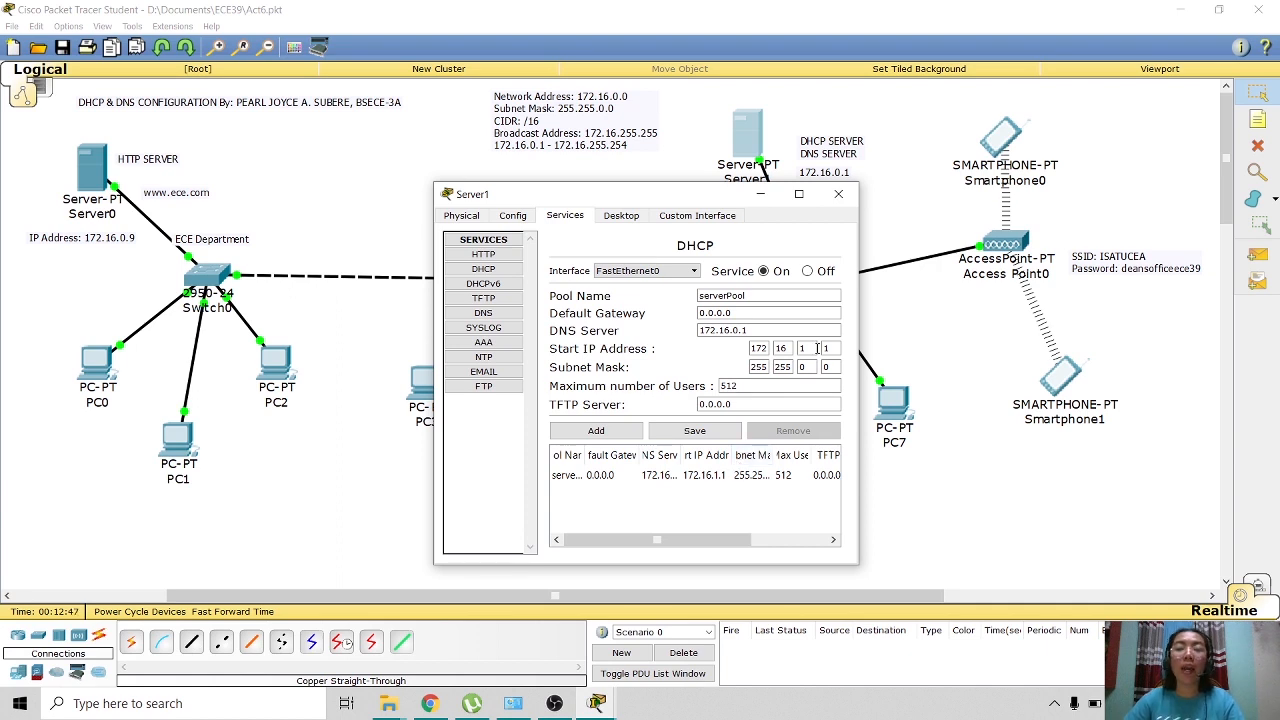
{"action": "left_click", "coordinate": [832, 196]}
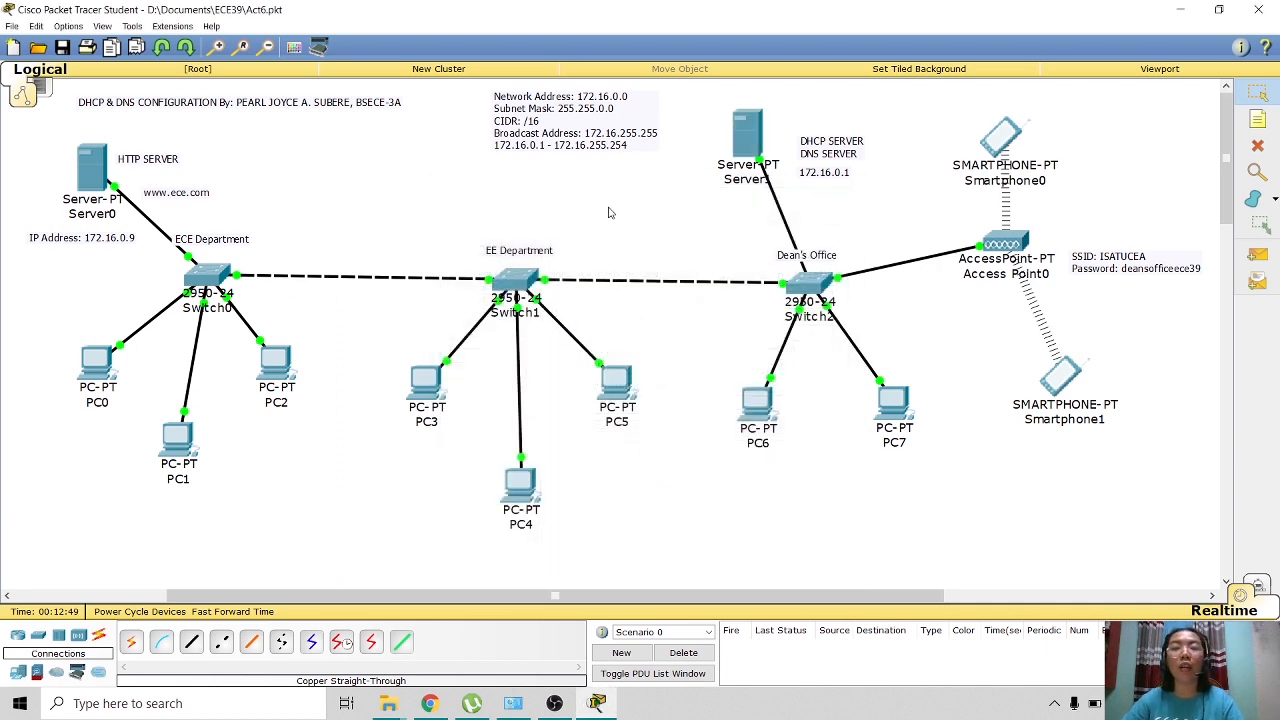